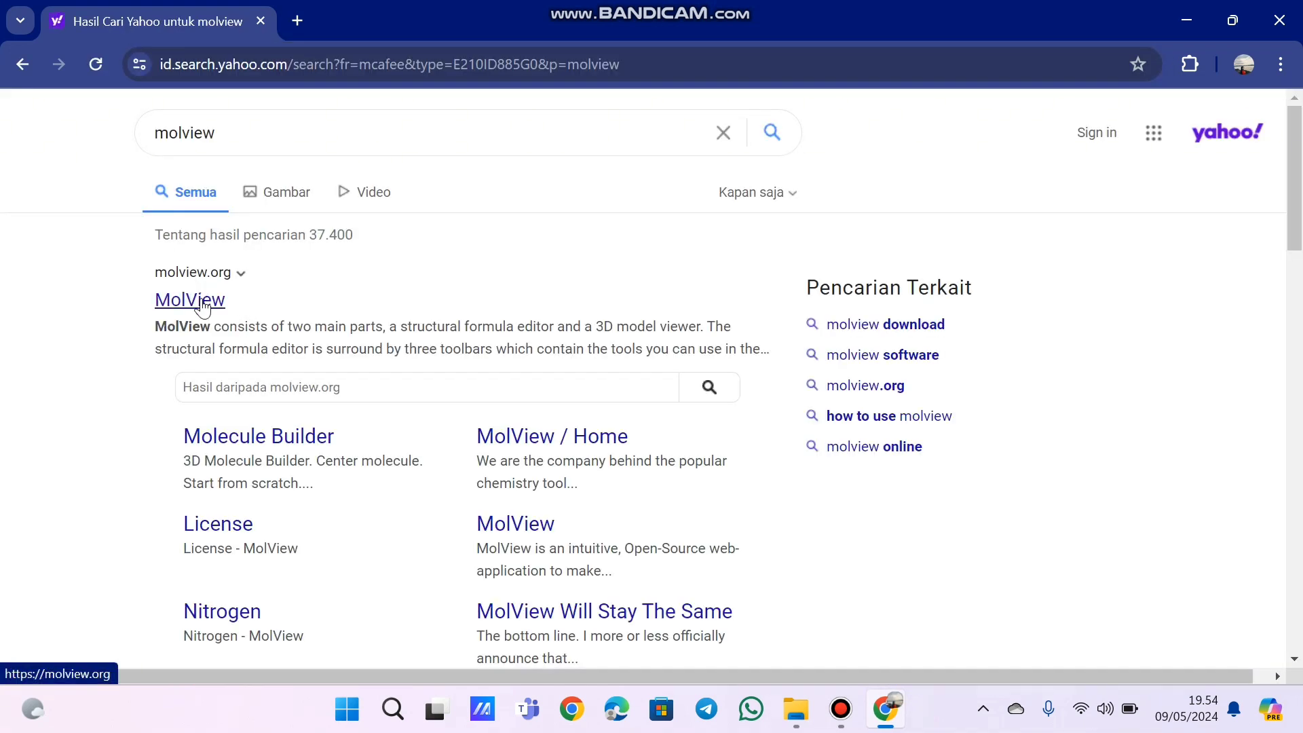
- Open the MolView site from the search results and dismiss its welcome popup
left_click(203, 304)
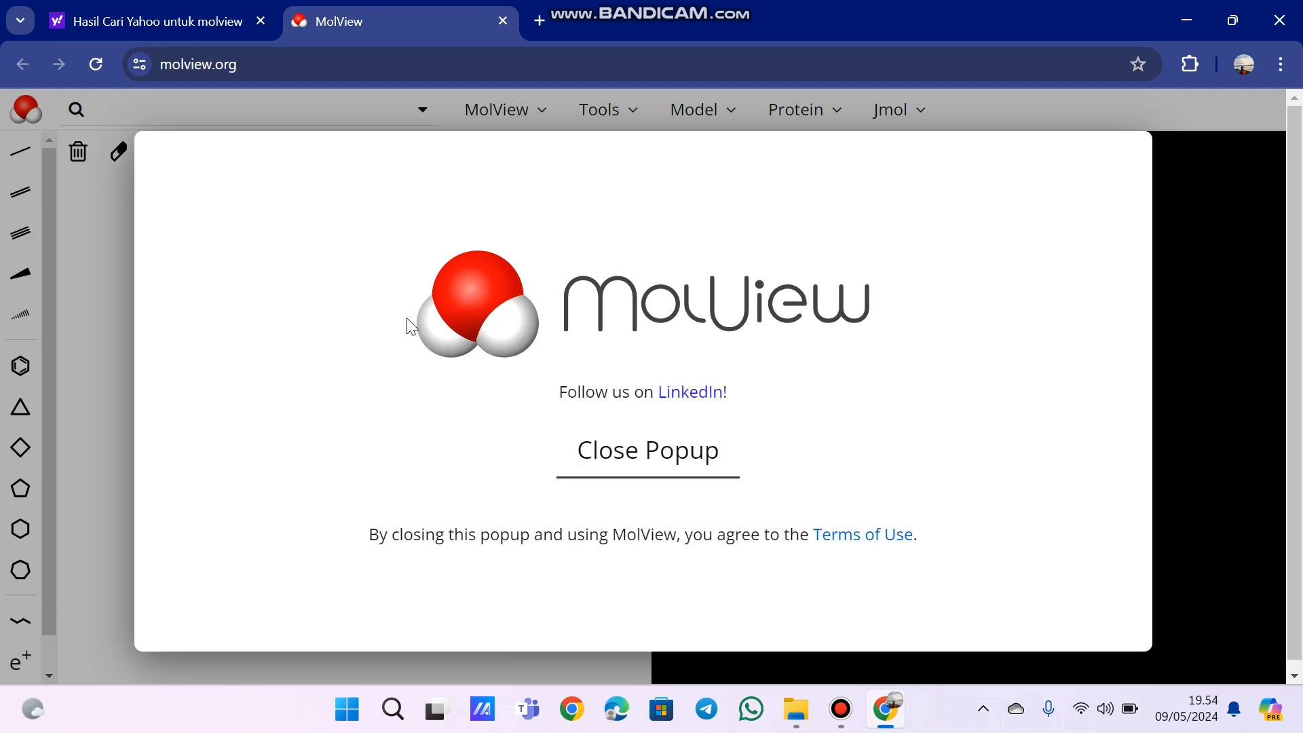
left_click(651, 465)
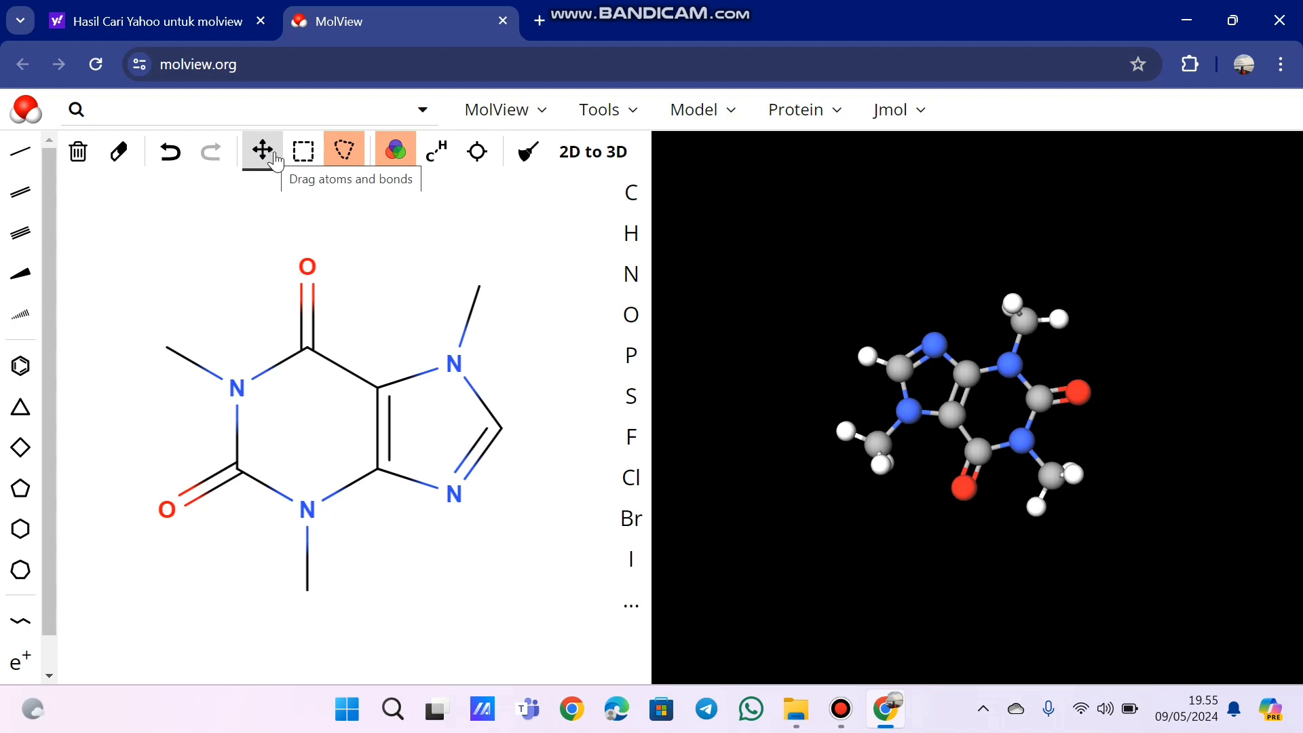
- Try the color mode and skeletal formula toggles on the 2D structure, returning each to its original setting
left_click(304, 153)
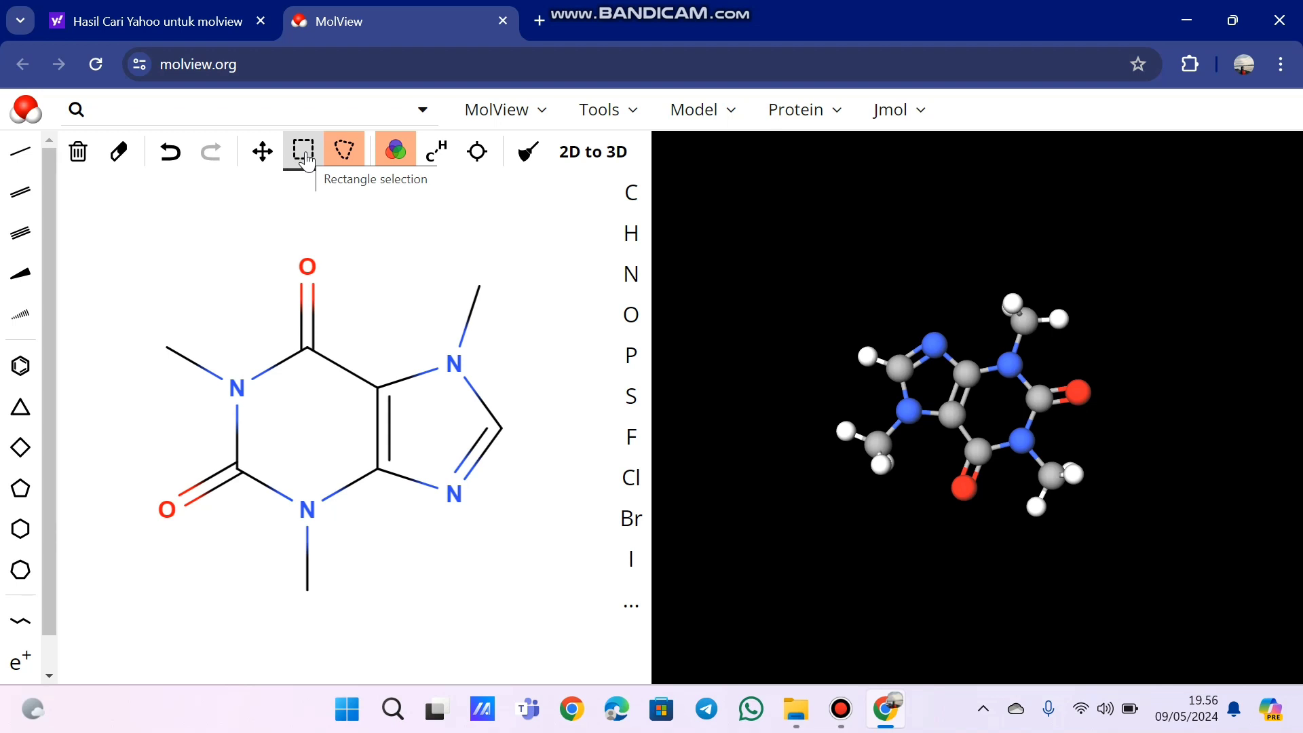
left_click(348, 153)
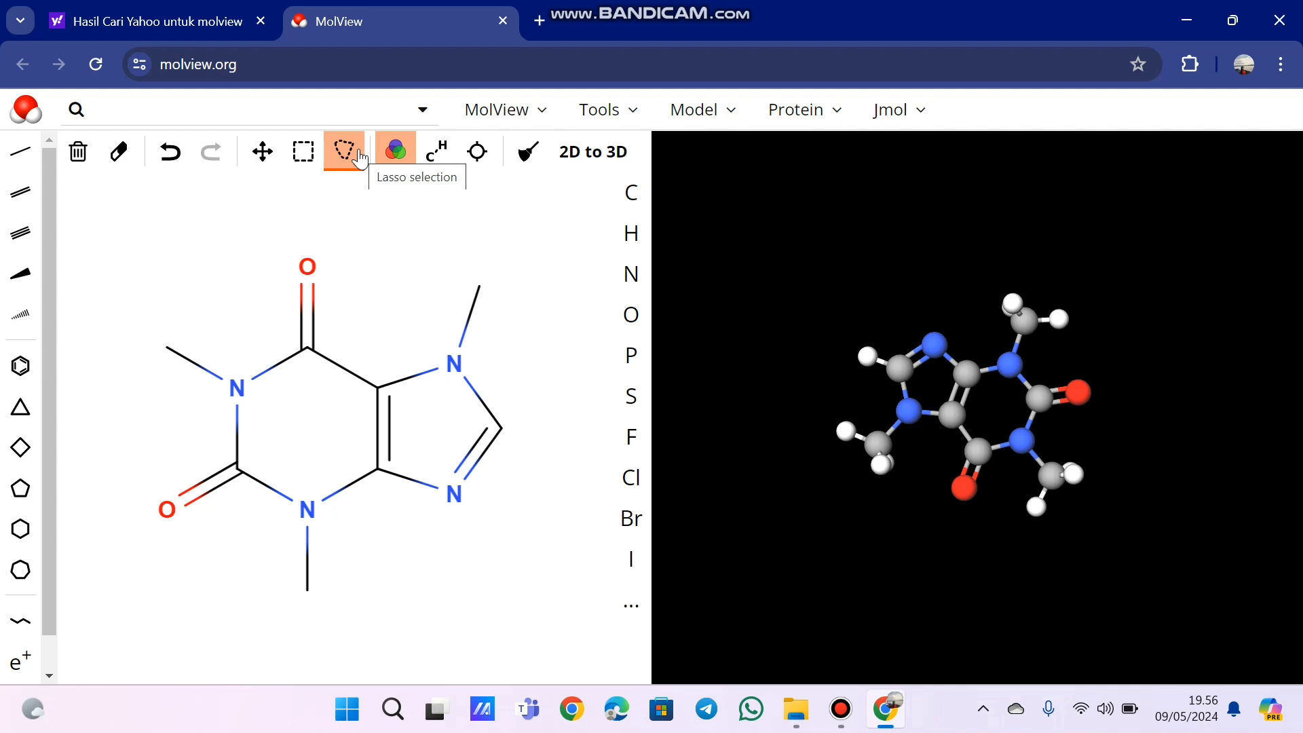
left_click(394, 156)
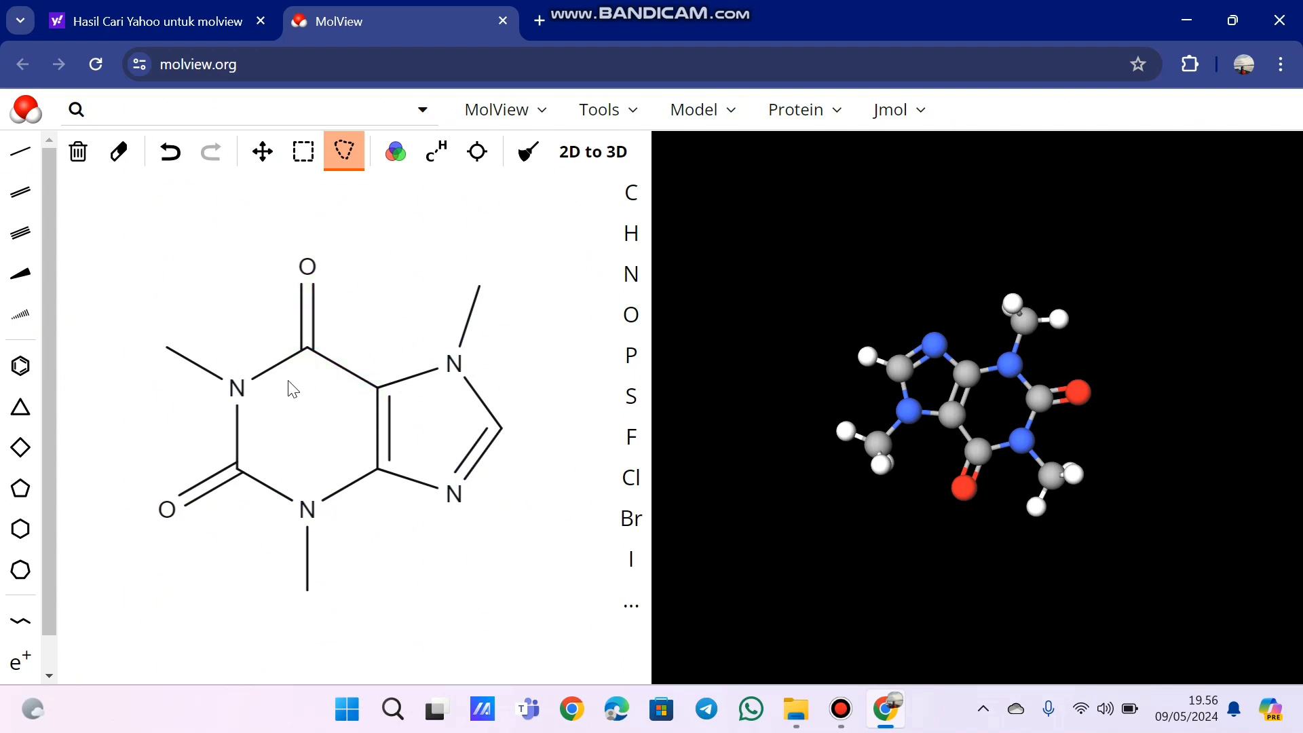
left_click(403, 163)
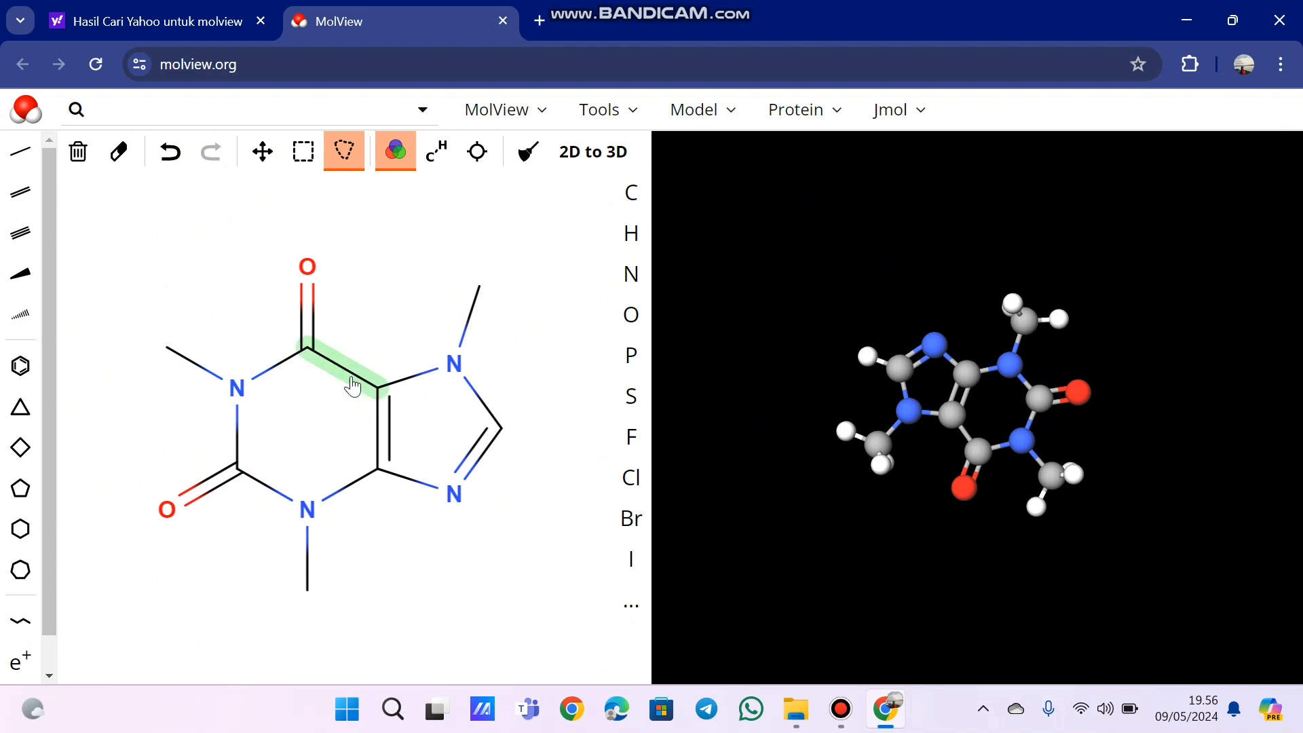
left_click(448, 166)
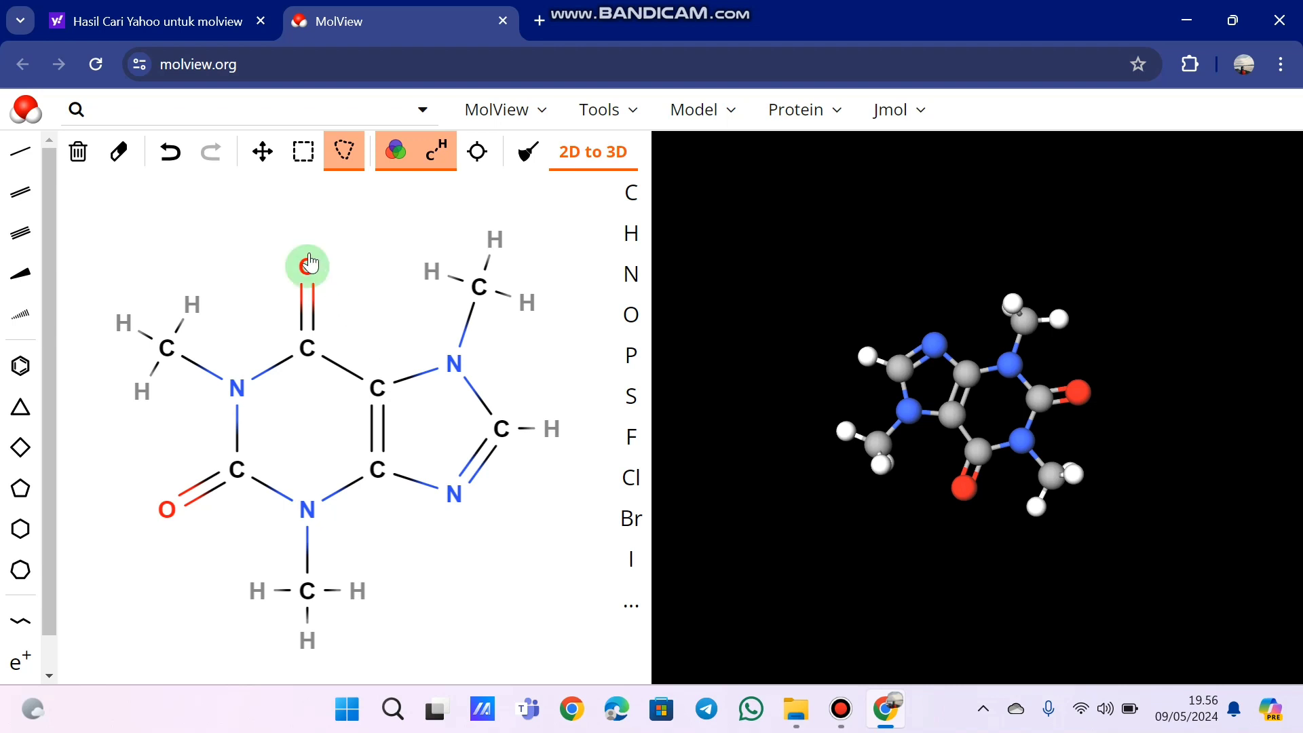
left_click(442, 166)
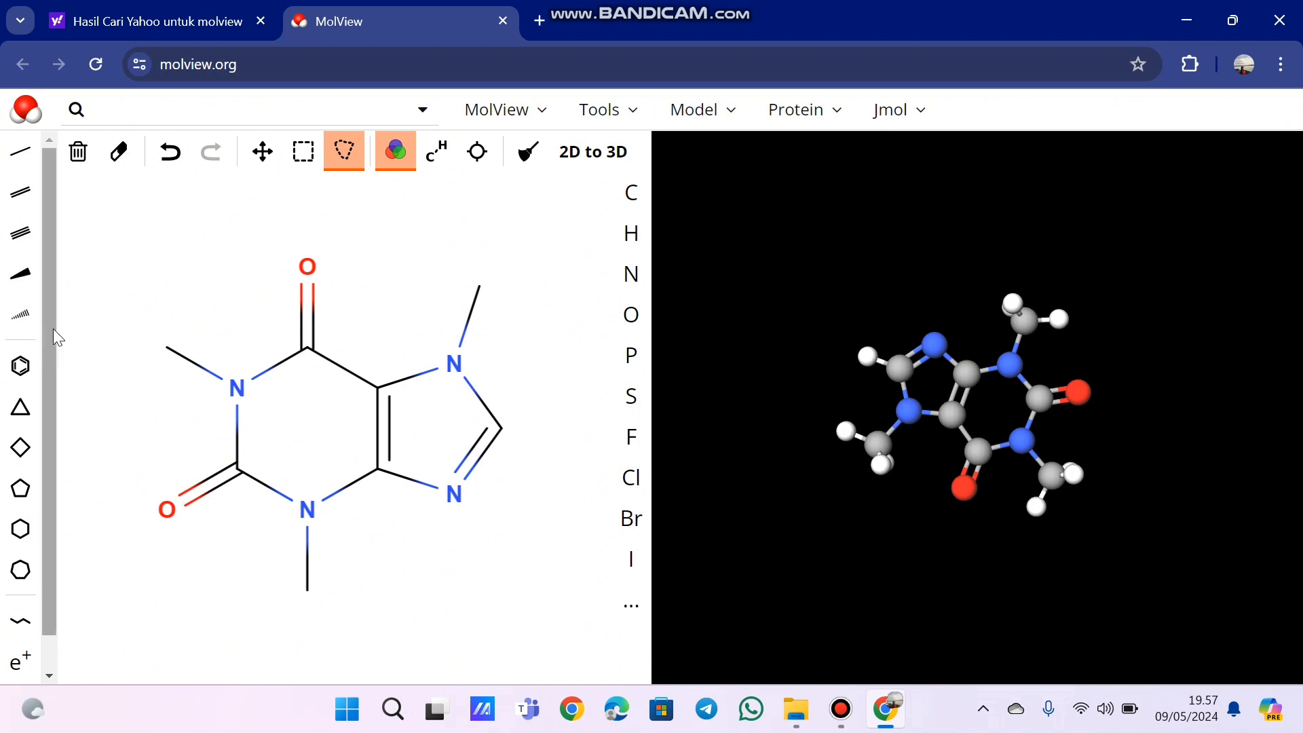
scroll(34, 329, "down", 1)
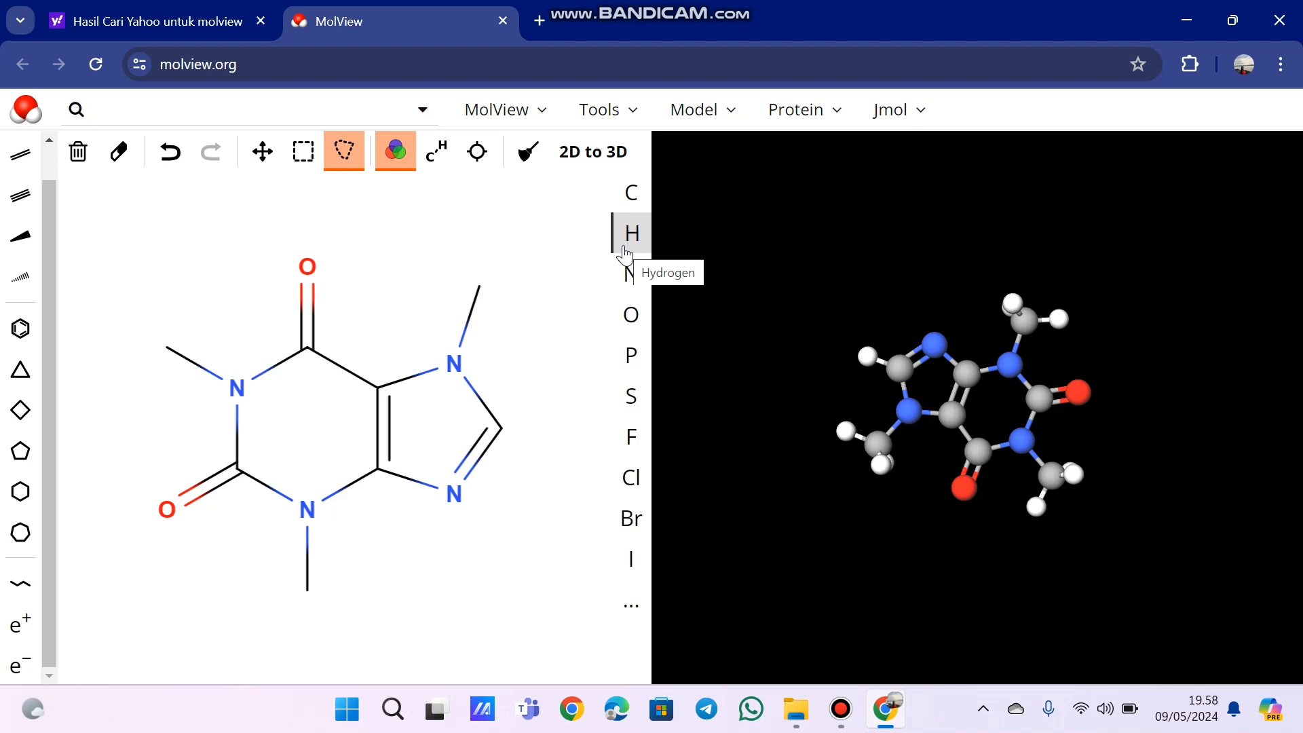
- Place a separate carbon atom above the 2D structure and undo it
left_click(634, 197)
left_click(397, 250)
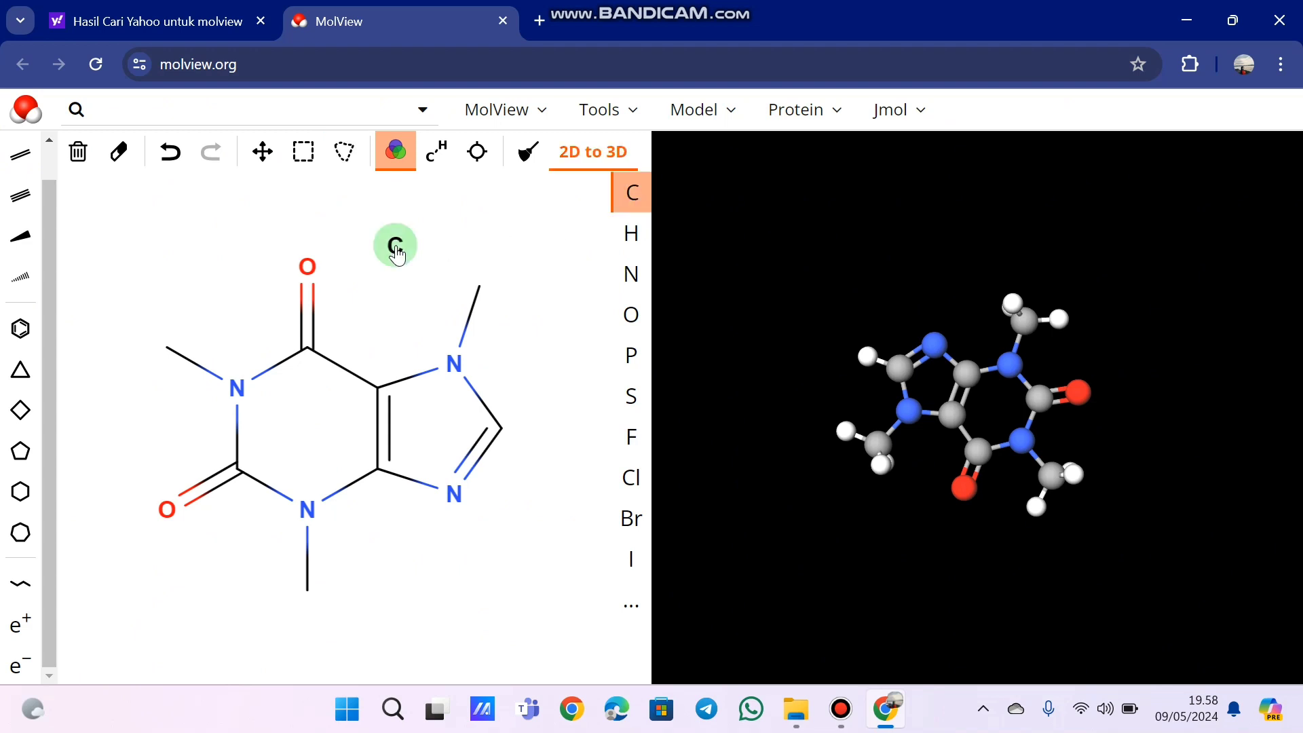
left_click(179, 157)
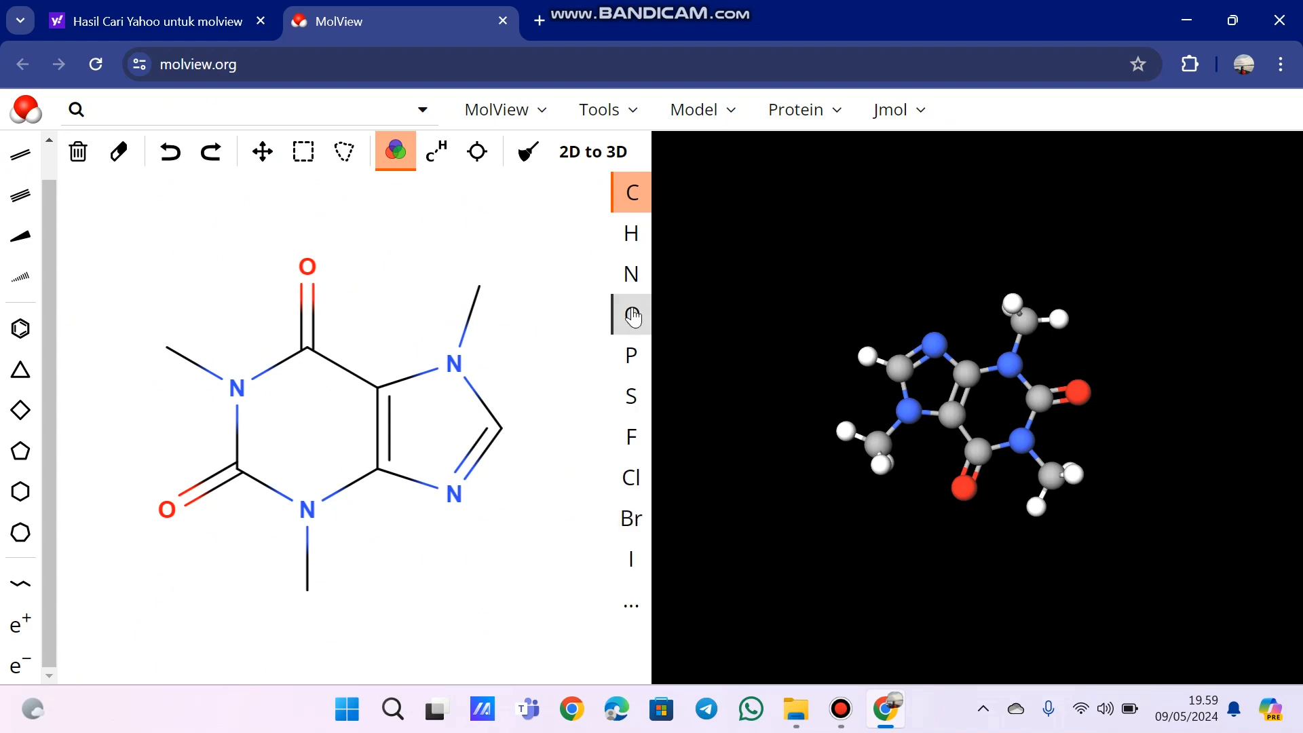
- Look through the full periodic table of selectable elements and close it
left_click(635, 611)
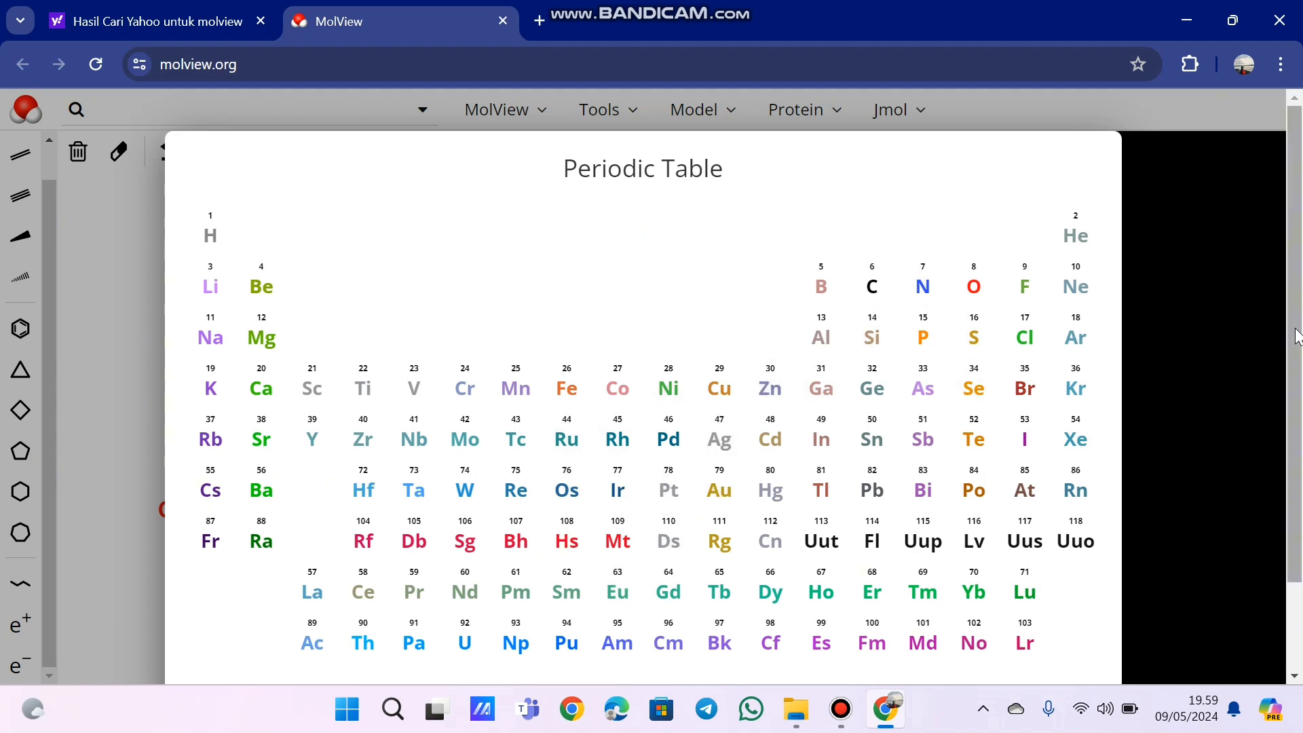
scroll(1294, 435, "down", 2)
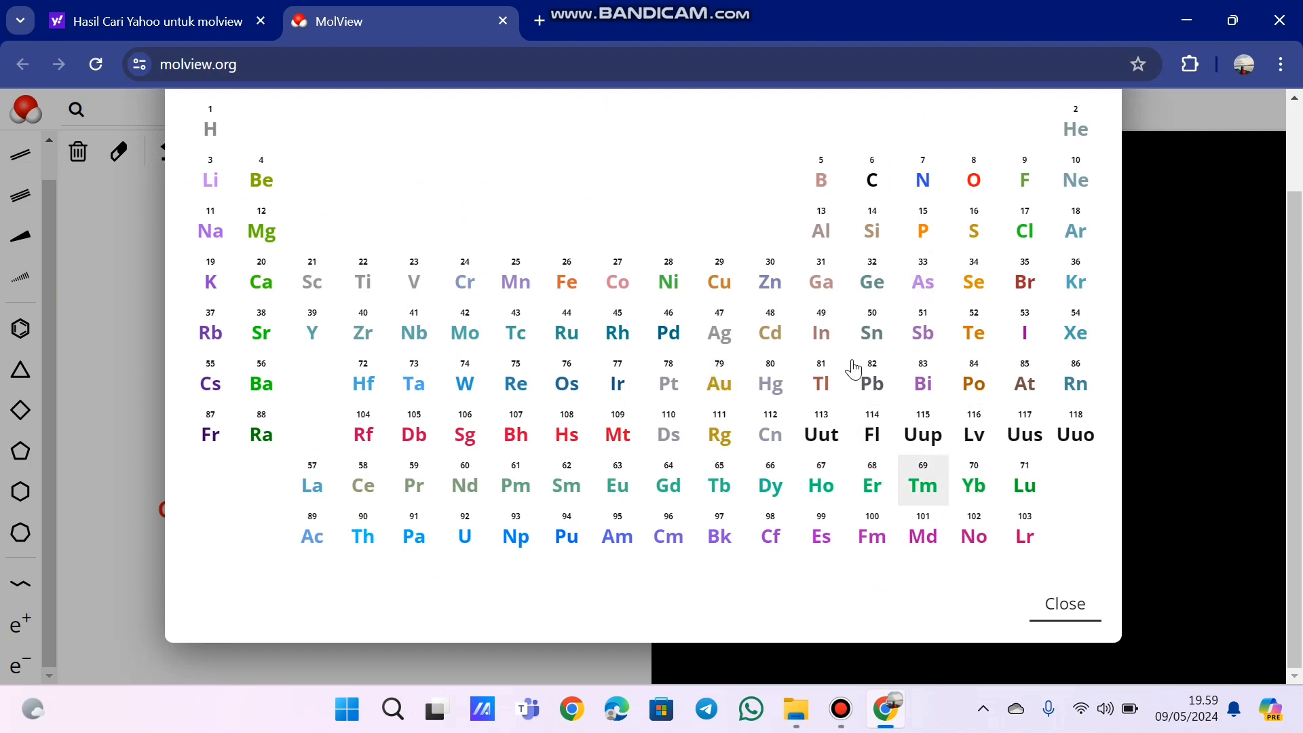
left_click(1052, 604)
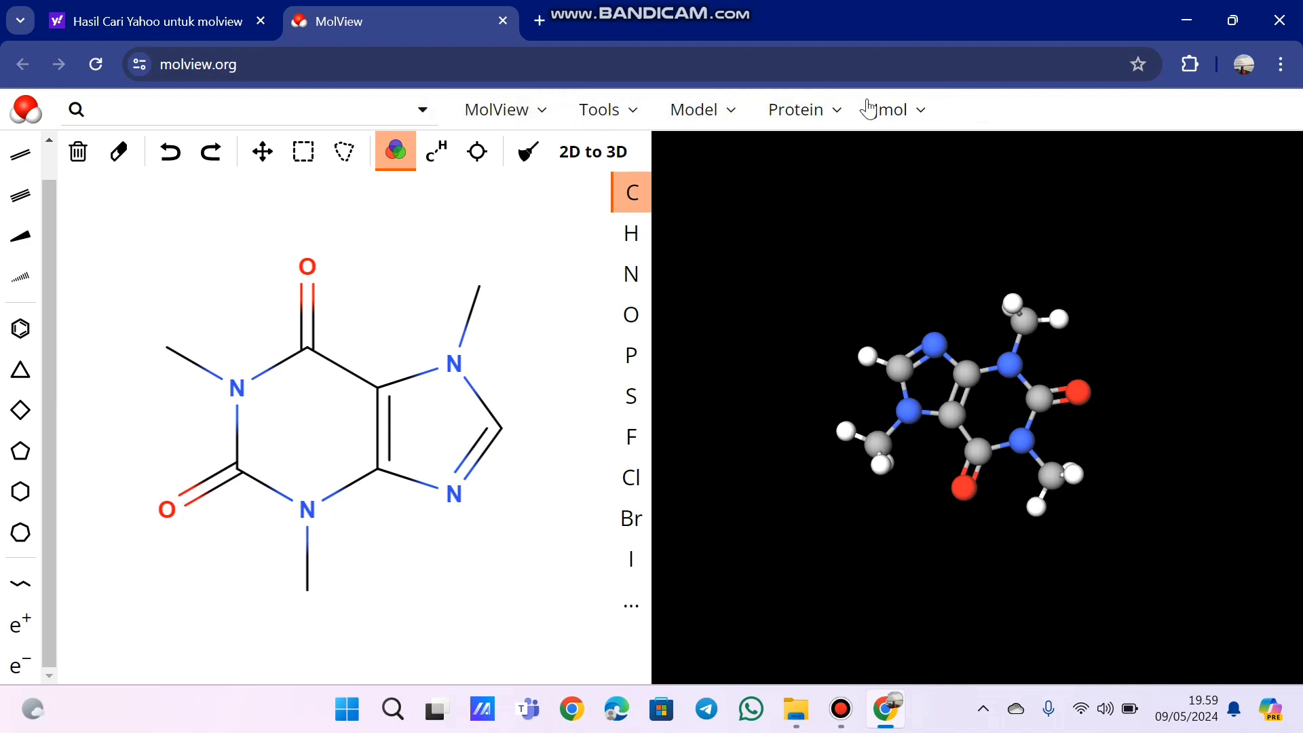
- Try the layout with 2D above 3D, and return to the side-by-side 2D and 3D layout
left_click(549, 121)
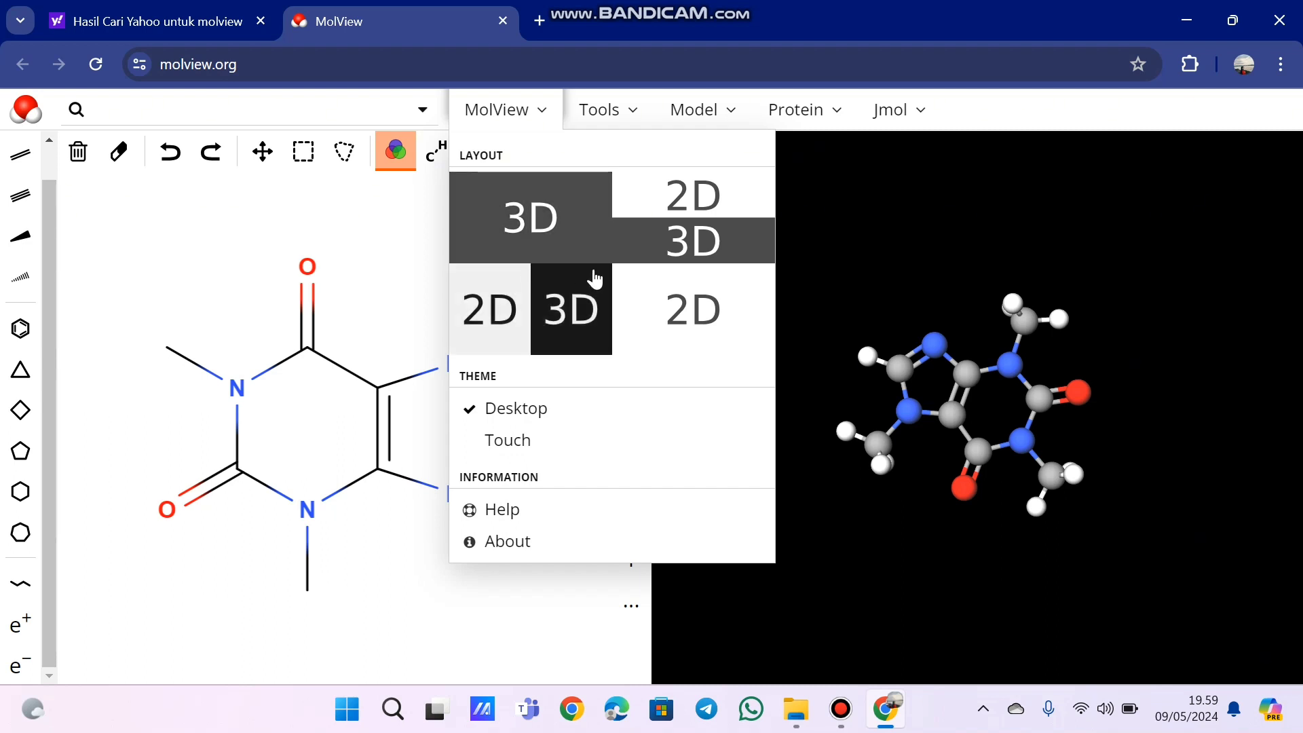
left_click(688, 217)
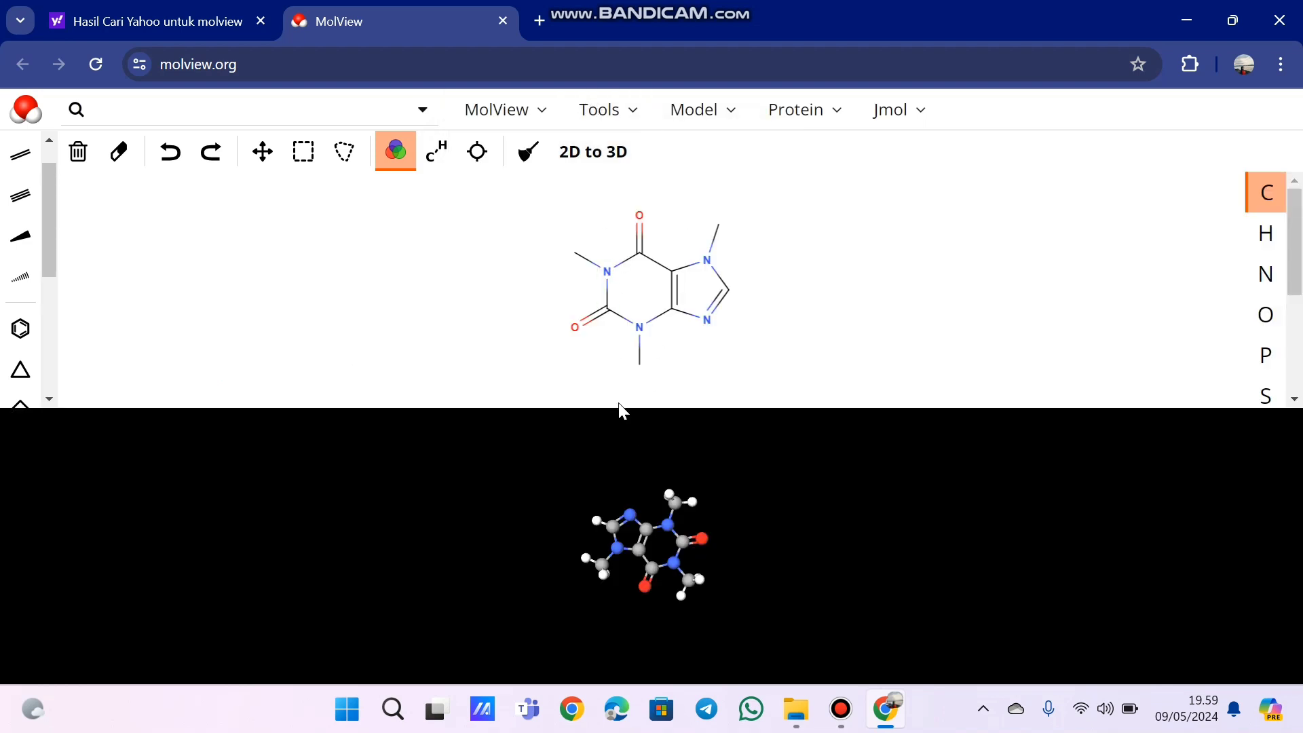
left_click(532, 110)
left_click(541, 306)
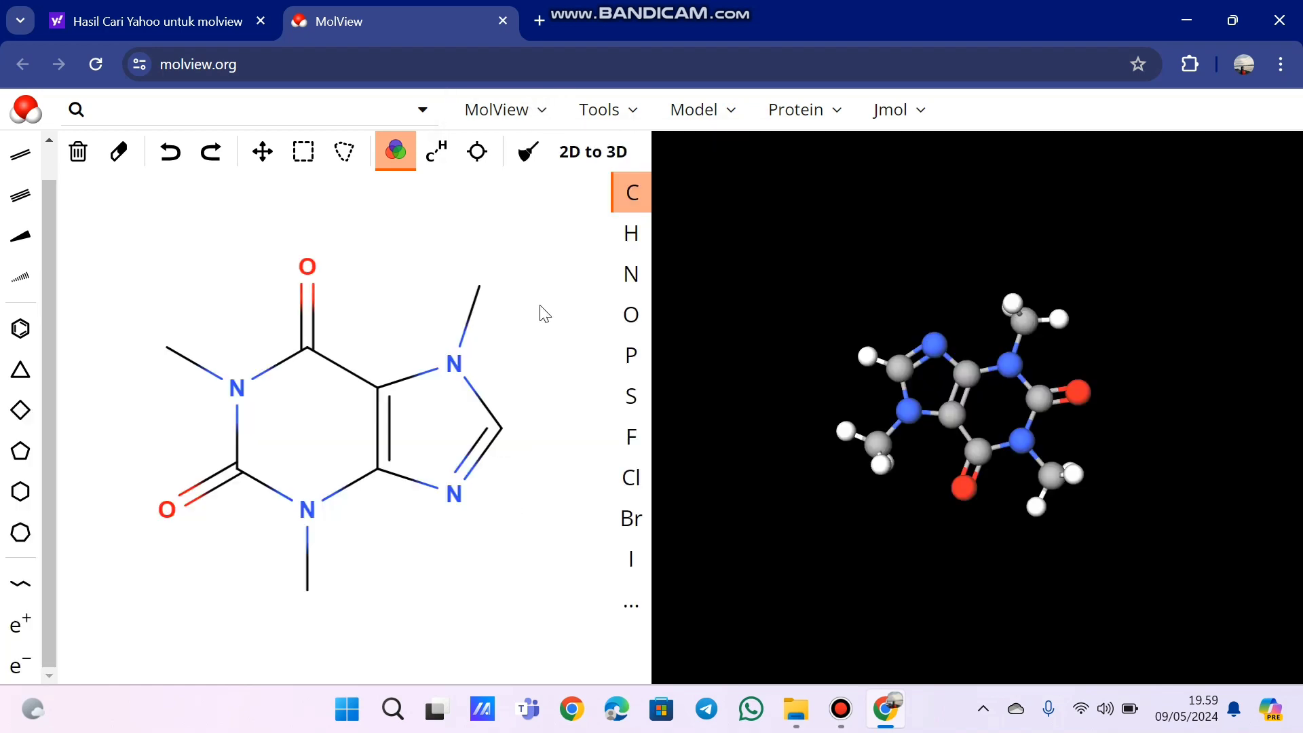
left_click(547, 113)
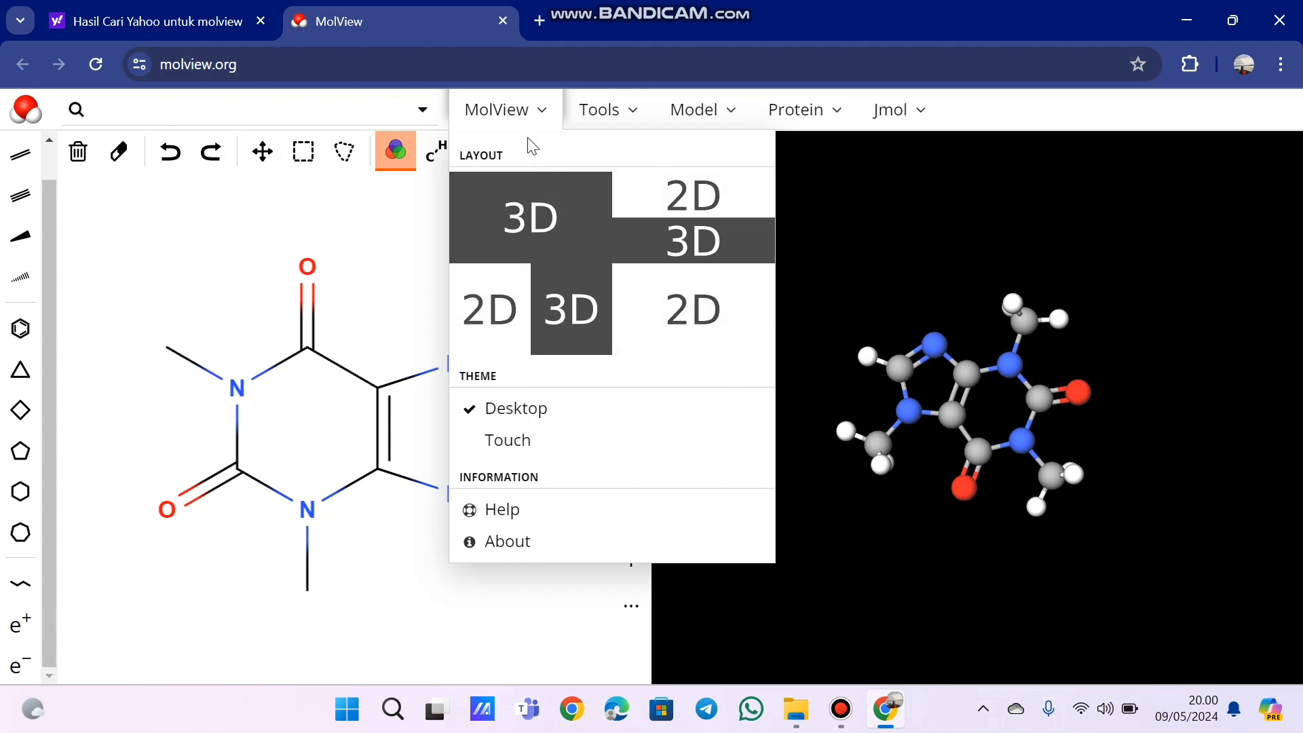
left_click(608, 110)
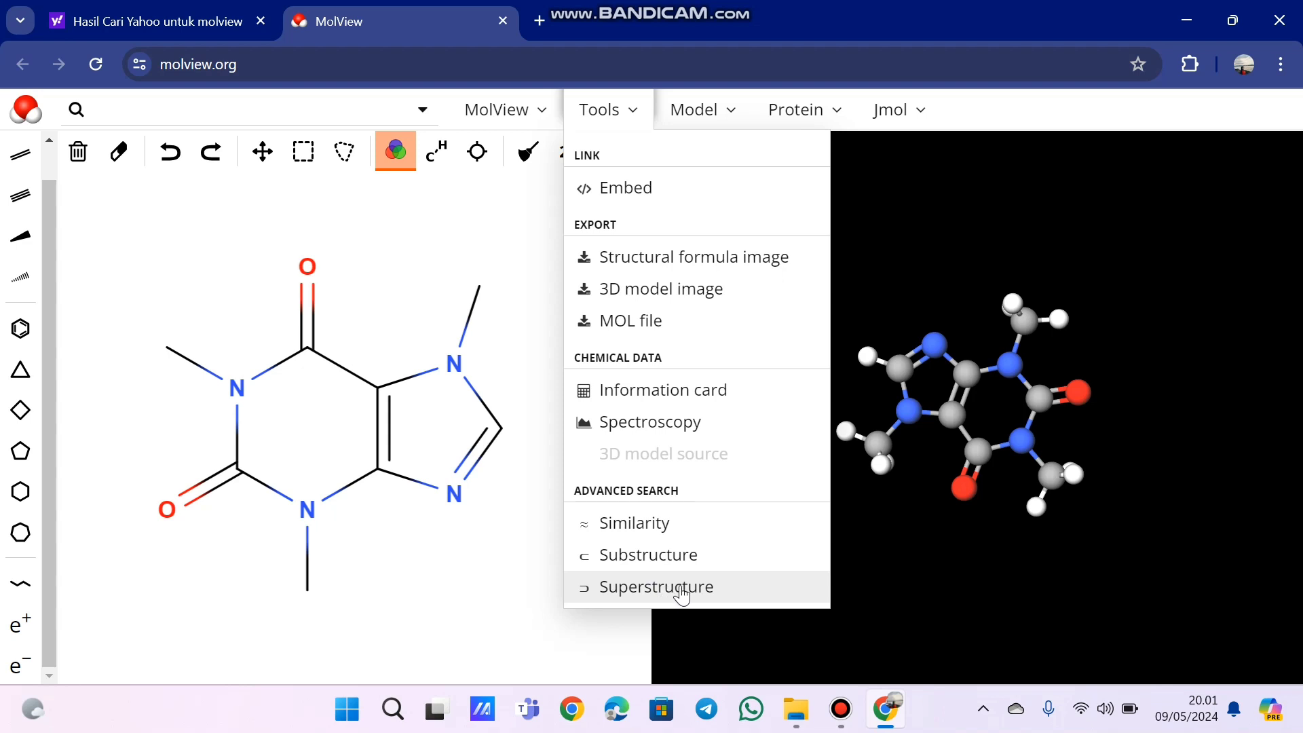
- Set the background of the 3D model view to gray
left_click(709, 112)
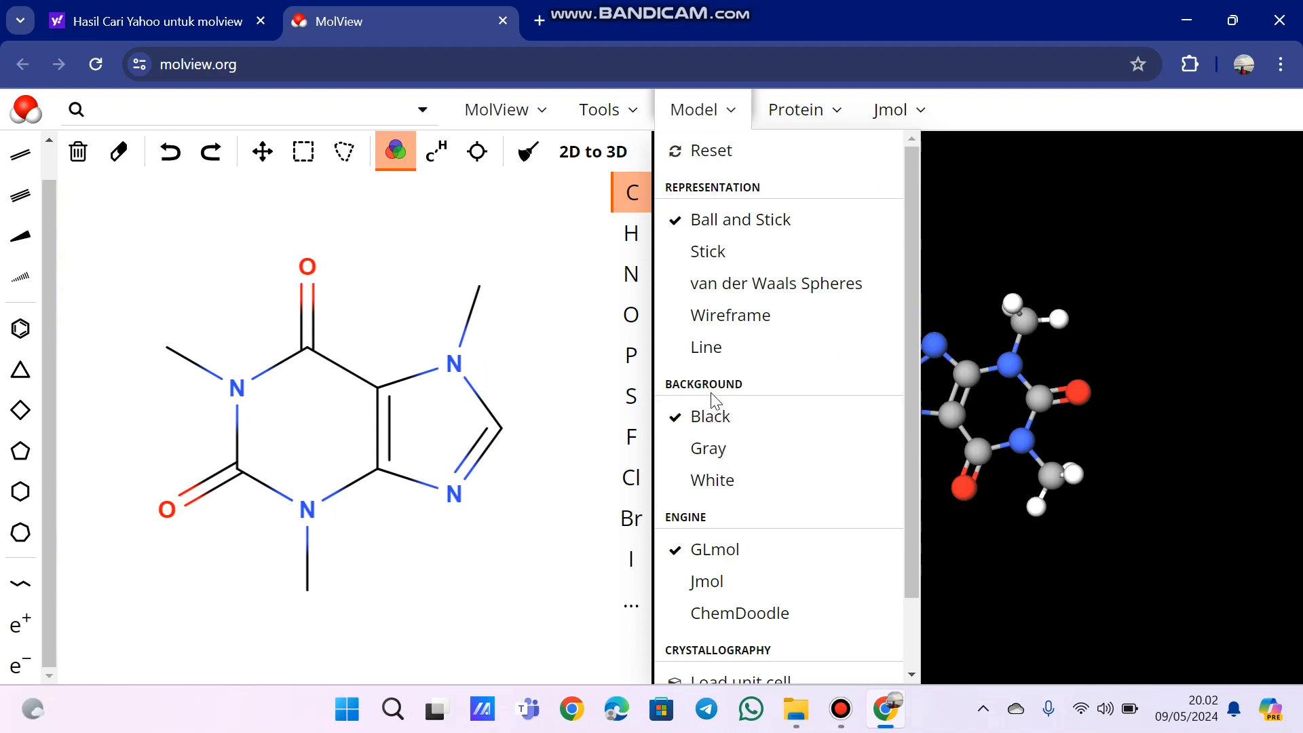
left_click(721, 452)
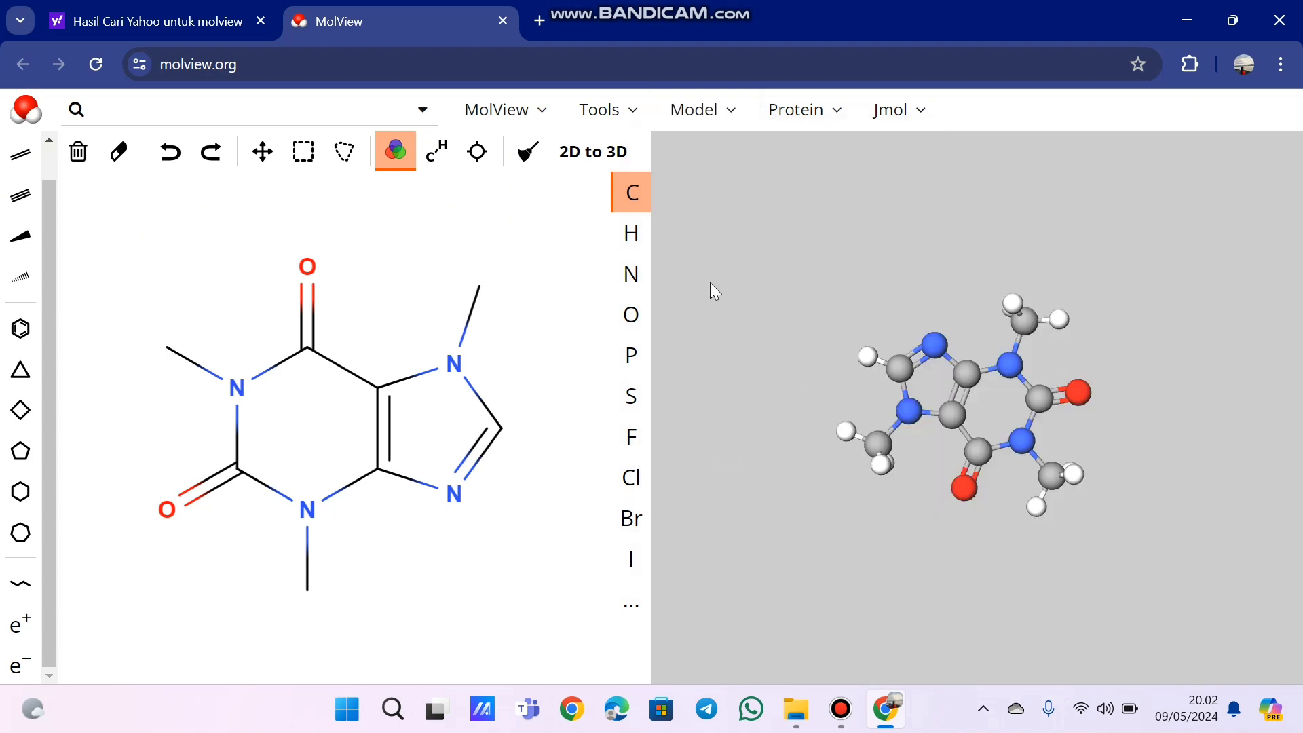
left_click(715, 115)
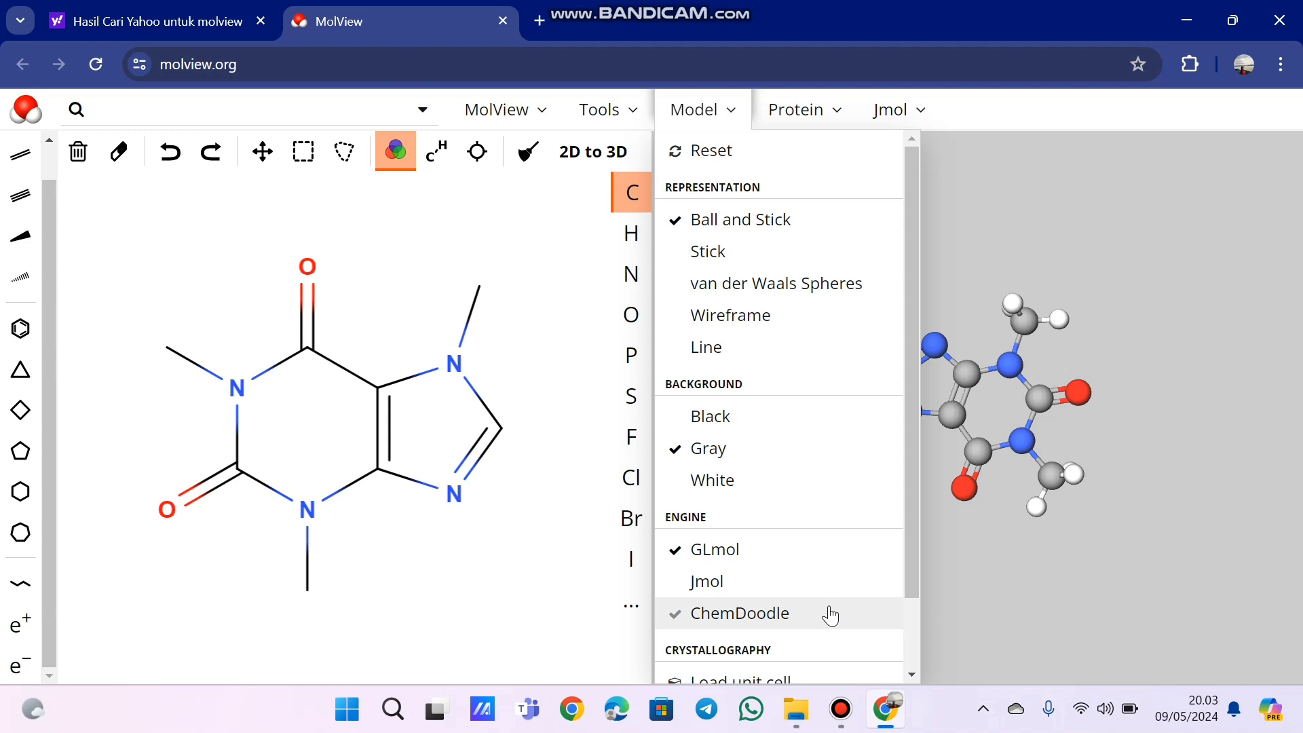
left_click_drag(910, 490, 912, 610)
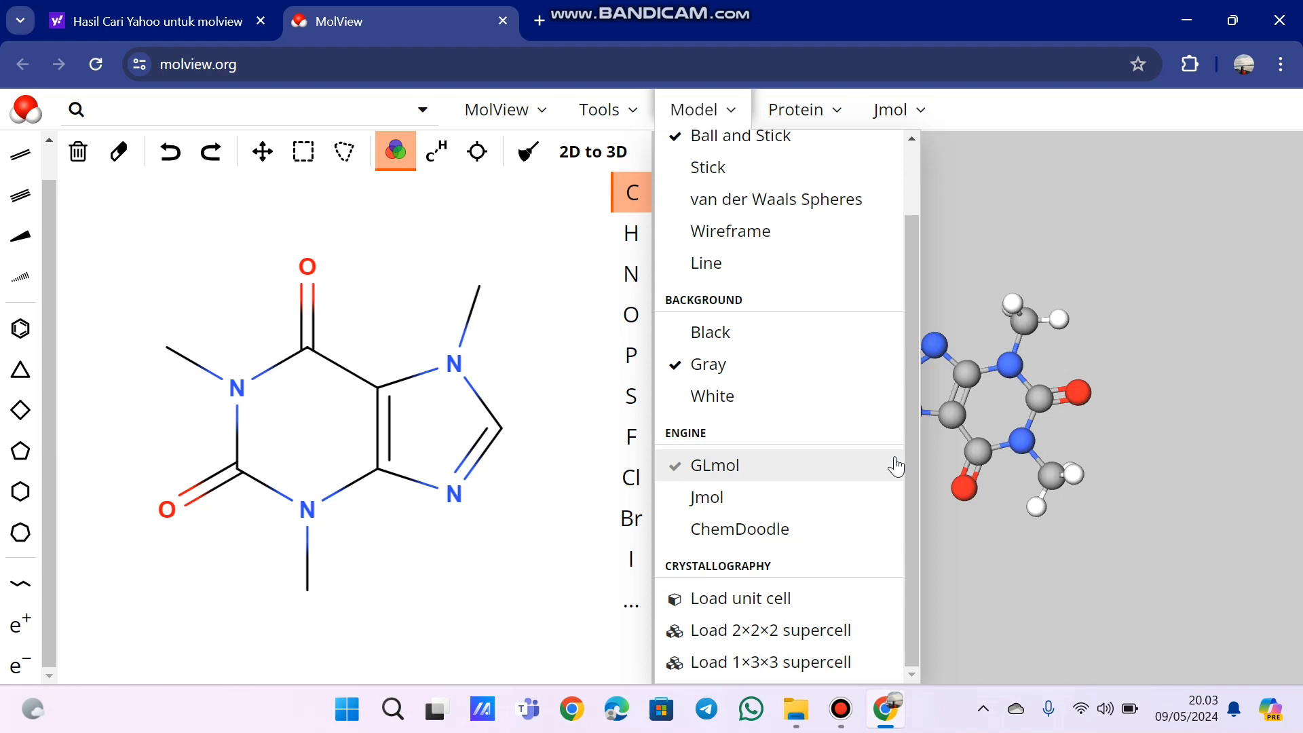
mouse_move(807, 120)
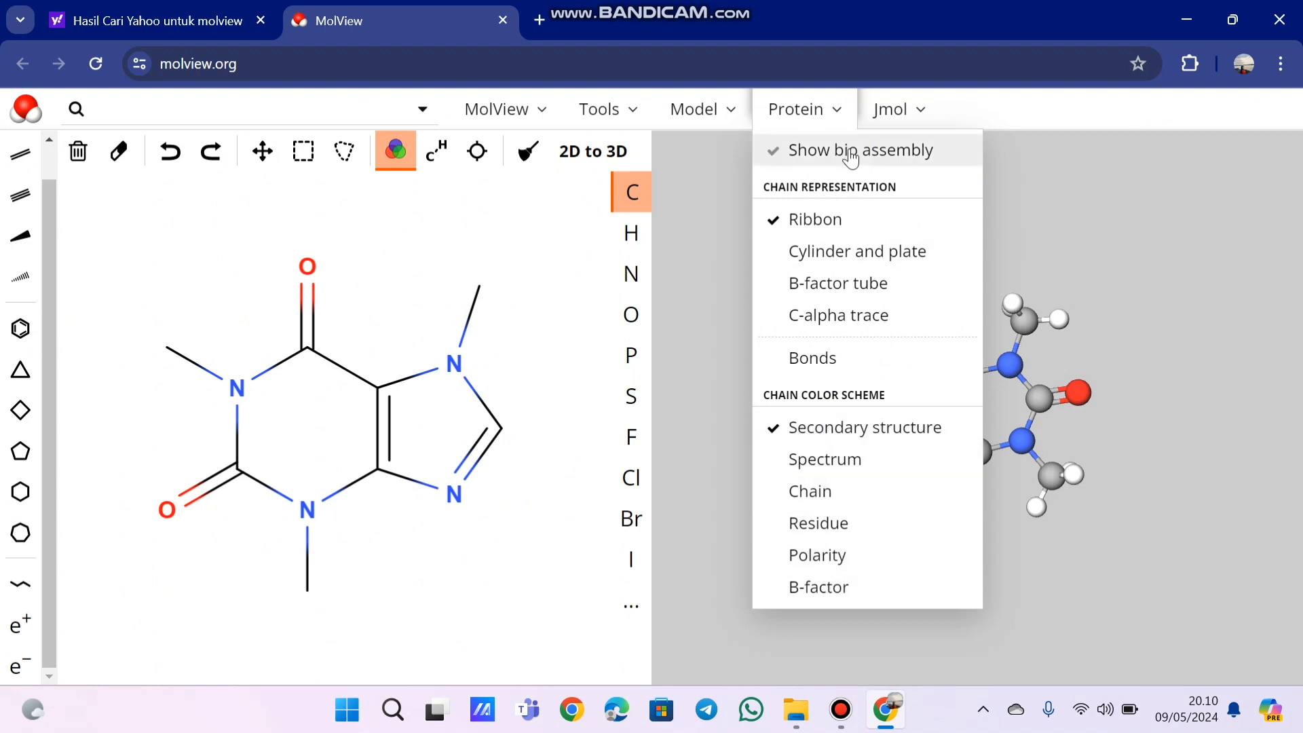
left_click(892, 112)
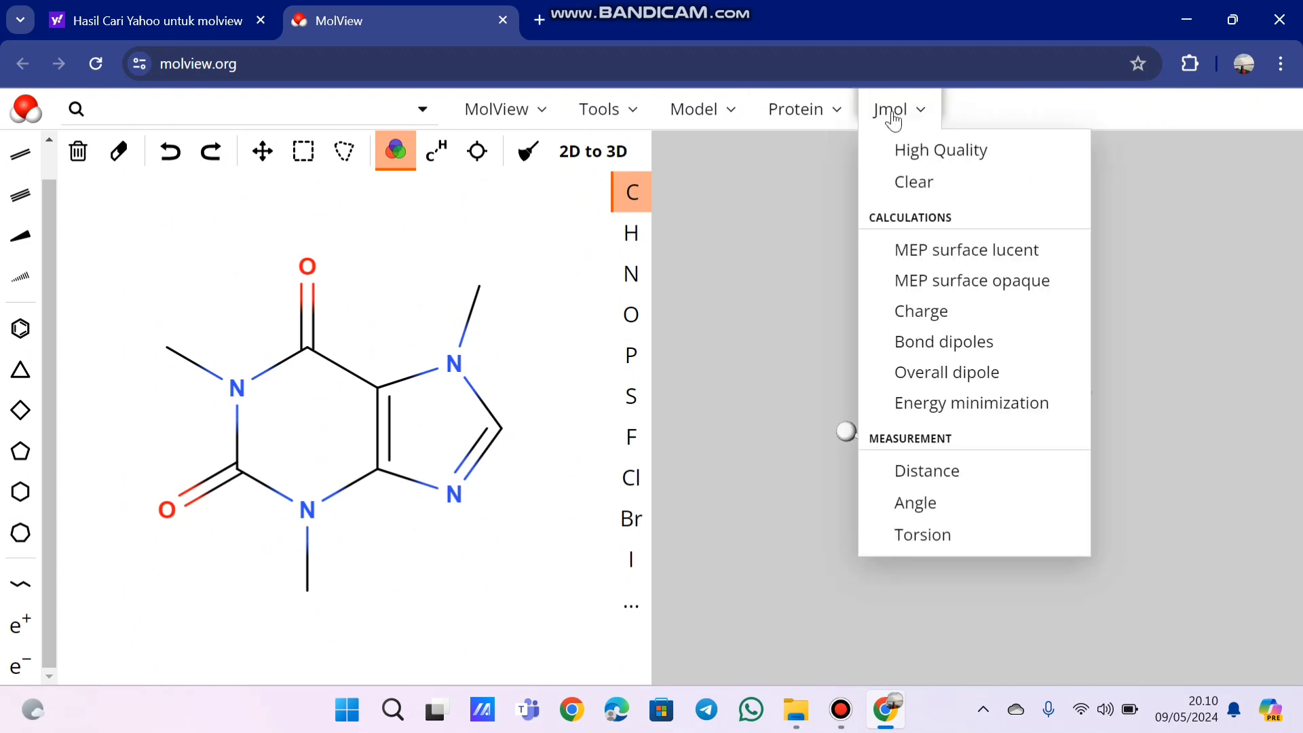
left_click(901, 151)
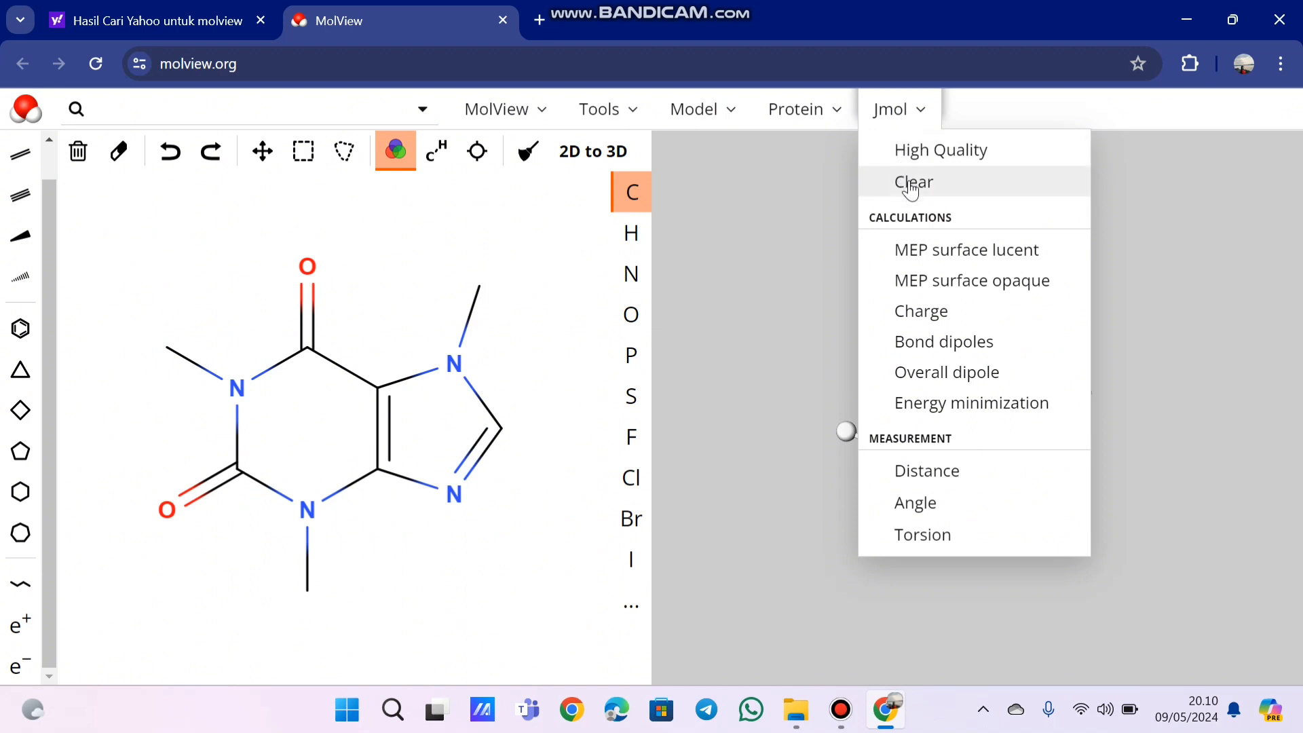
left_click(910, 182)
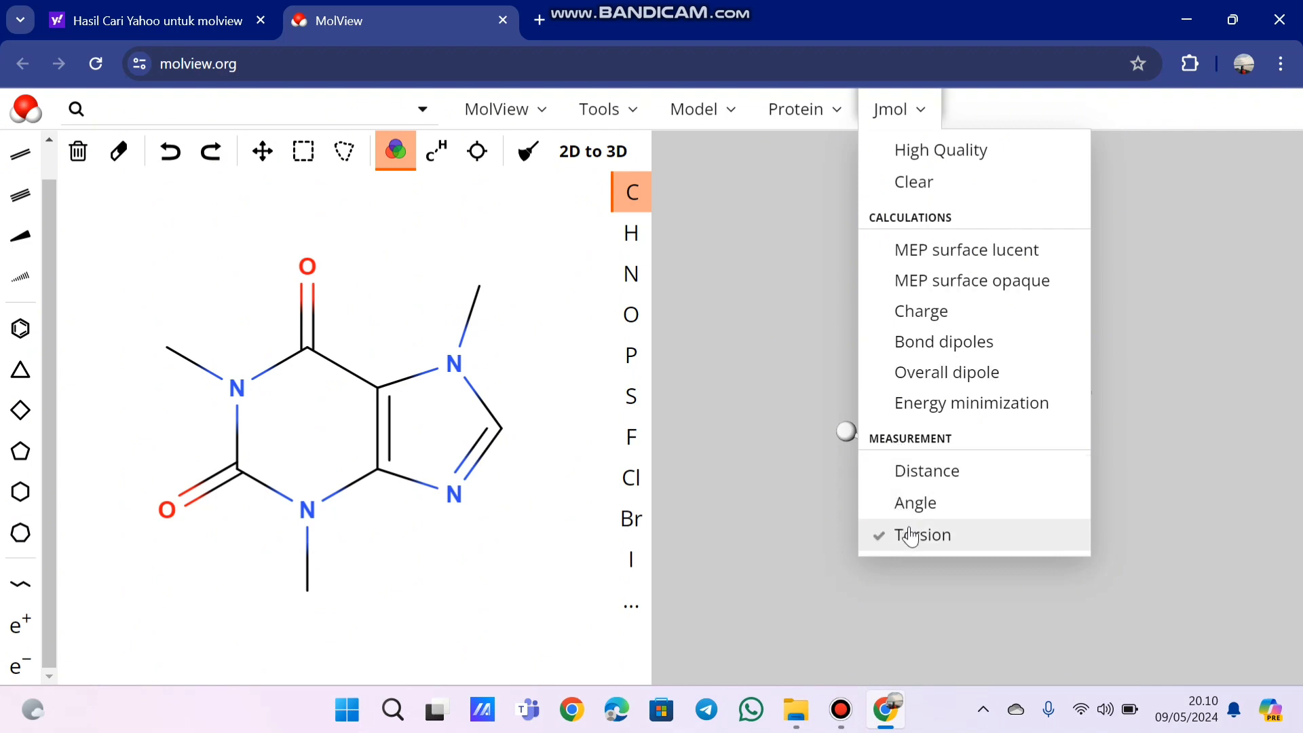
left_click(920, 116)
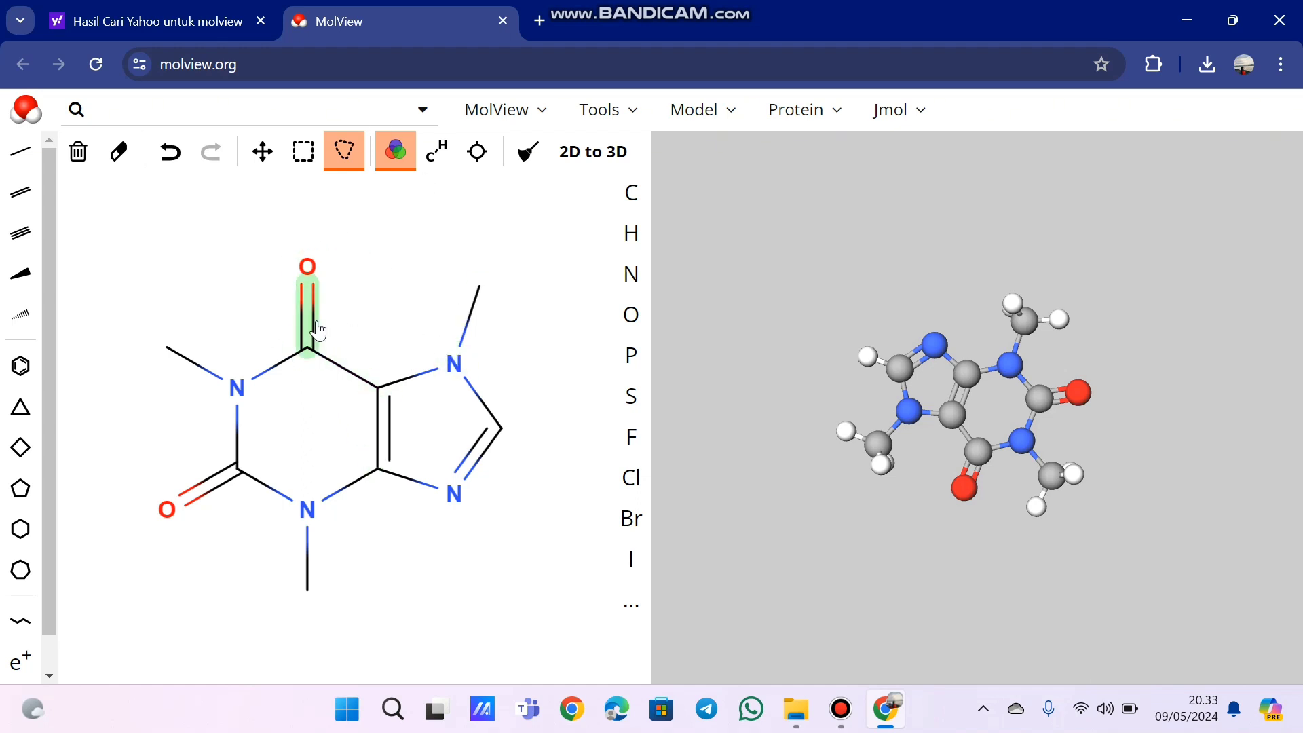
- Clear the existing structural formula and place a benzene ring near the middle of the empty 2D canvas
left_click(79, 153)
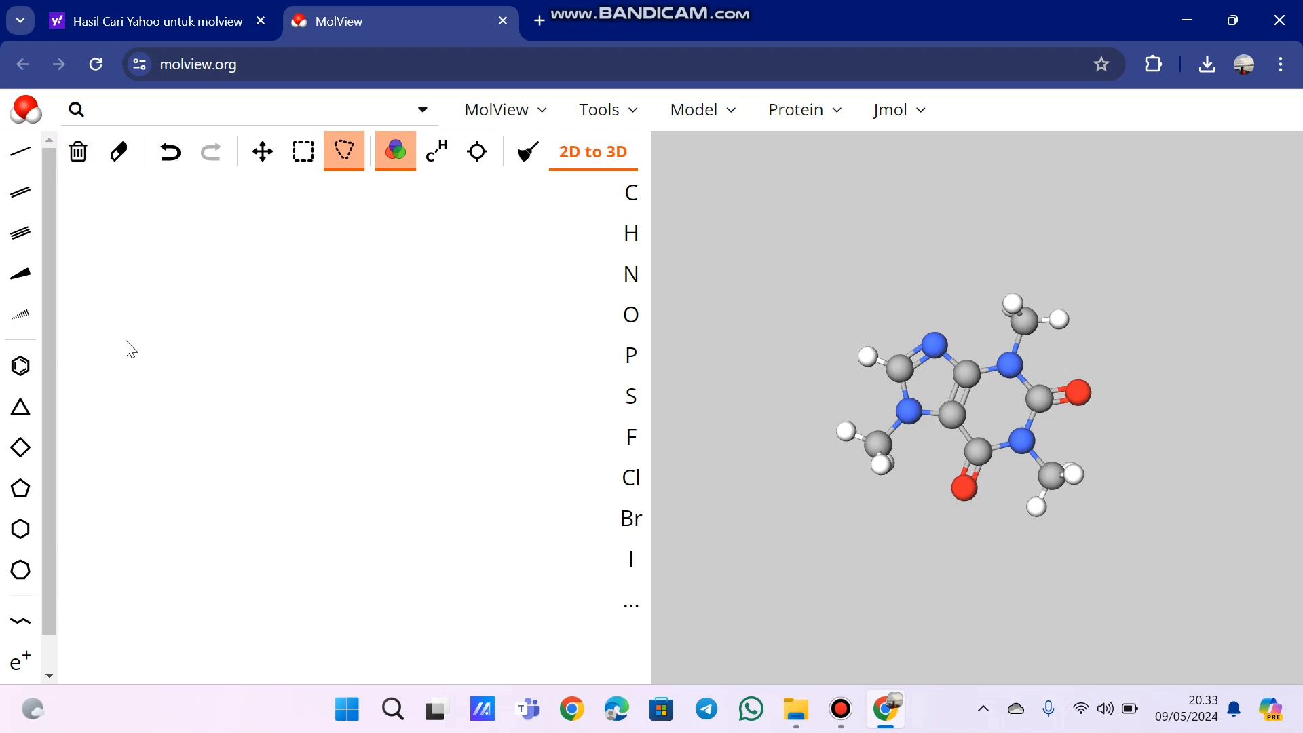
left_click(20, 367)
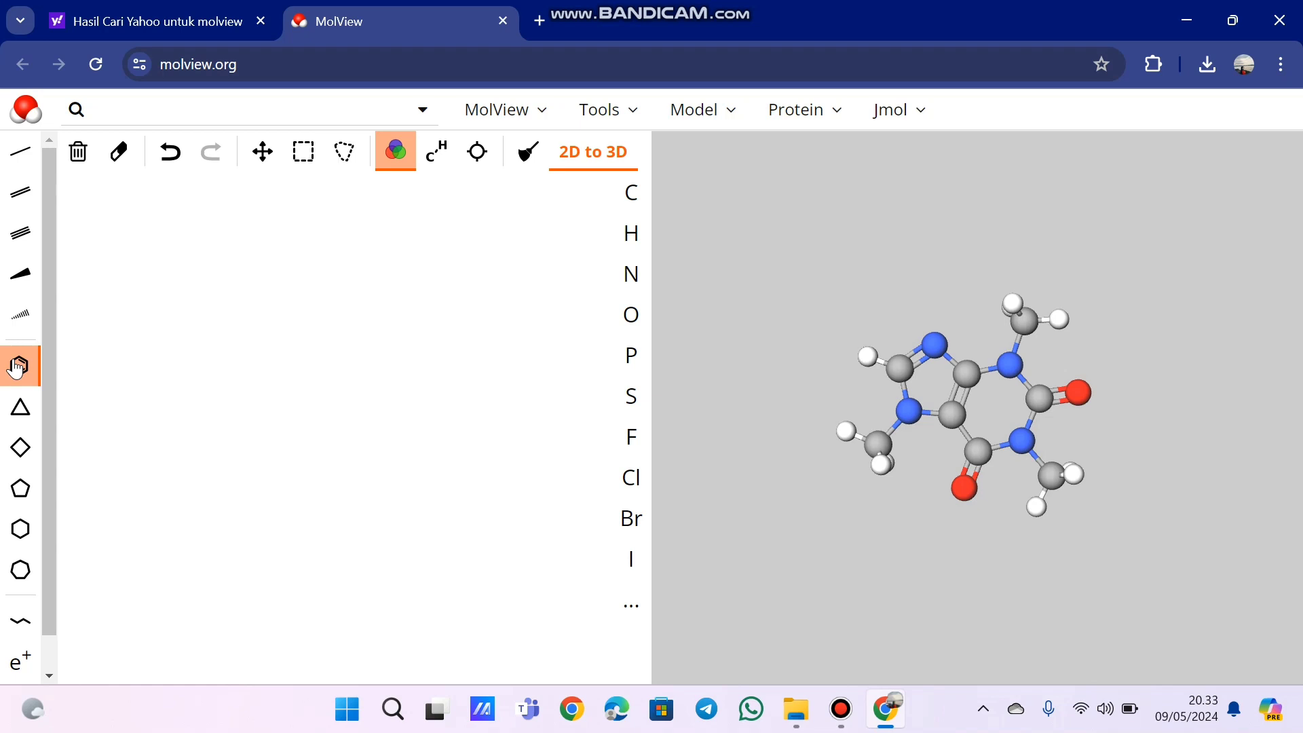
left_click(314, 363)
- Attach a nitrogen atom to the benzene ring's rightmost carbon and add two hydrogen atoms to the nitrogen
left_click(632, 274)
left_click_drag(346, 354, 393, 372)
left_click(635, 233)
left_click(385, 356)
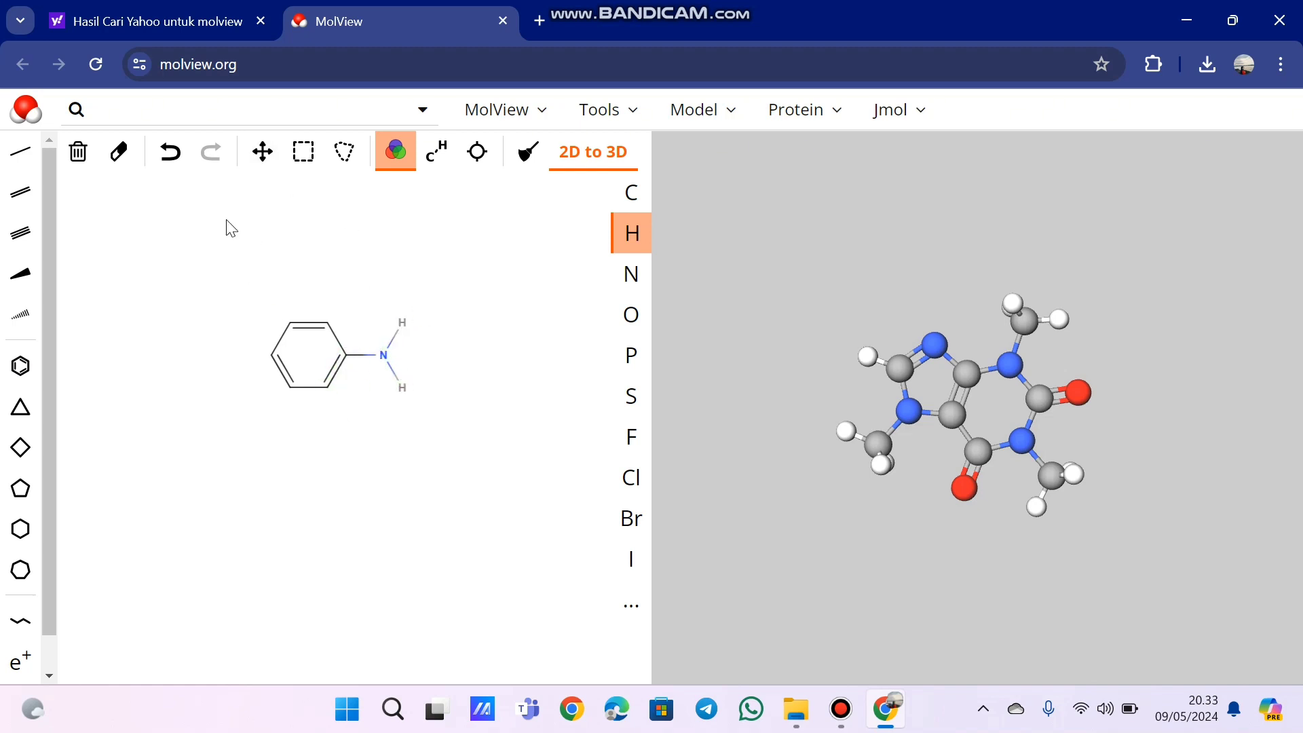
- Move the amine group's two hydrogen atoms slightly outward and closer together
left_click(262, 163)
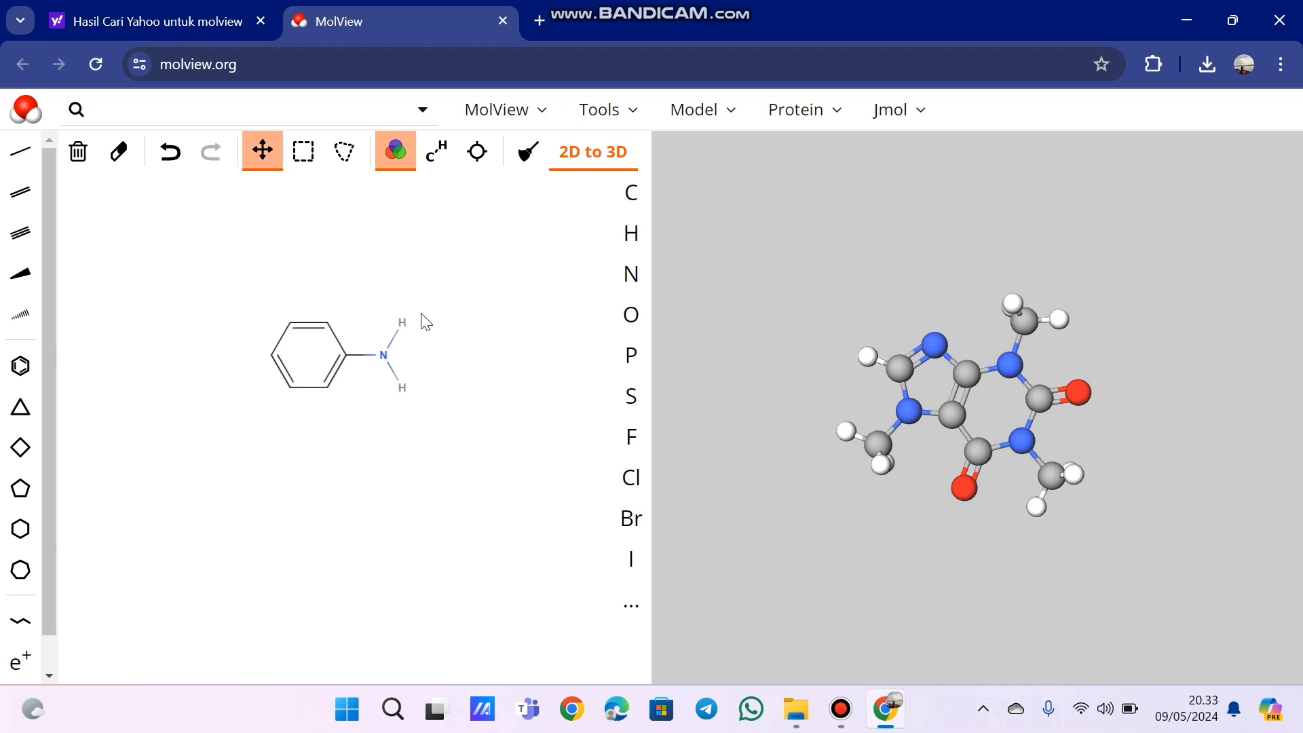
left_click_drag(404, 327, 416, 336)
left_click_drag(403, 394, 413, 387)
- Convert the drawn aniline structure to a 3D model, dismiss the accuracy notice, and switch to the 3D-only layout
left_click(597, 154)
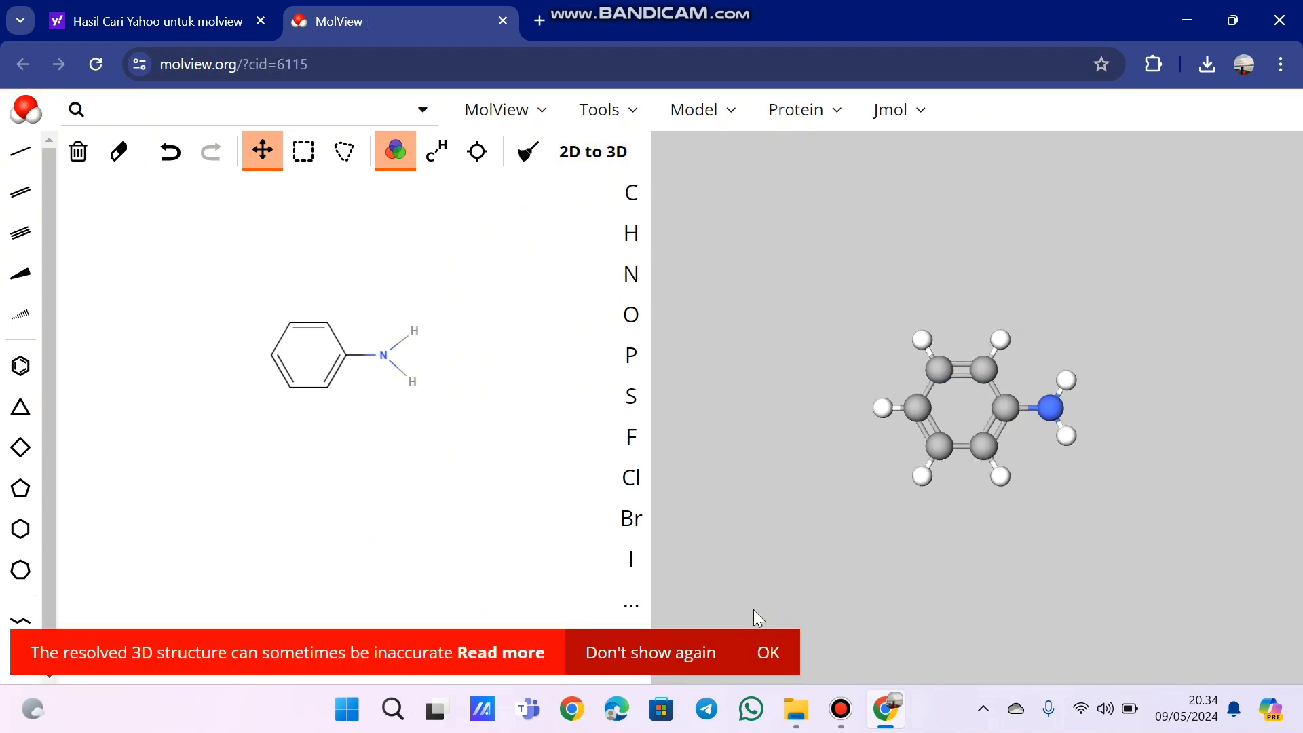
left_click(768, 653)
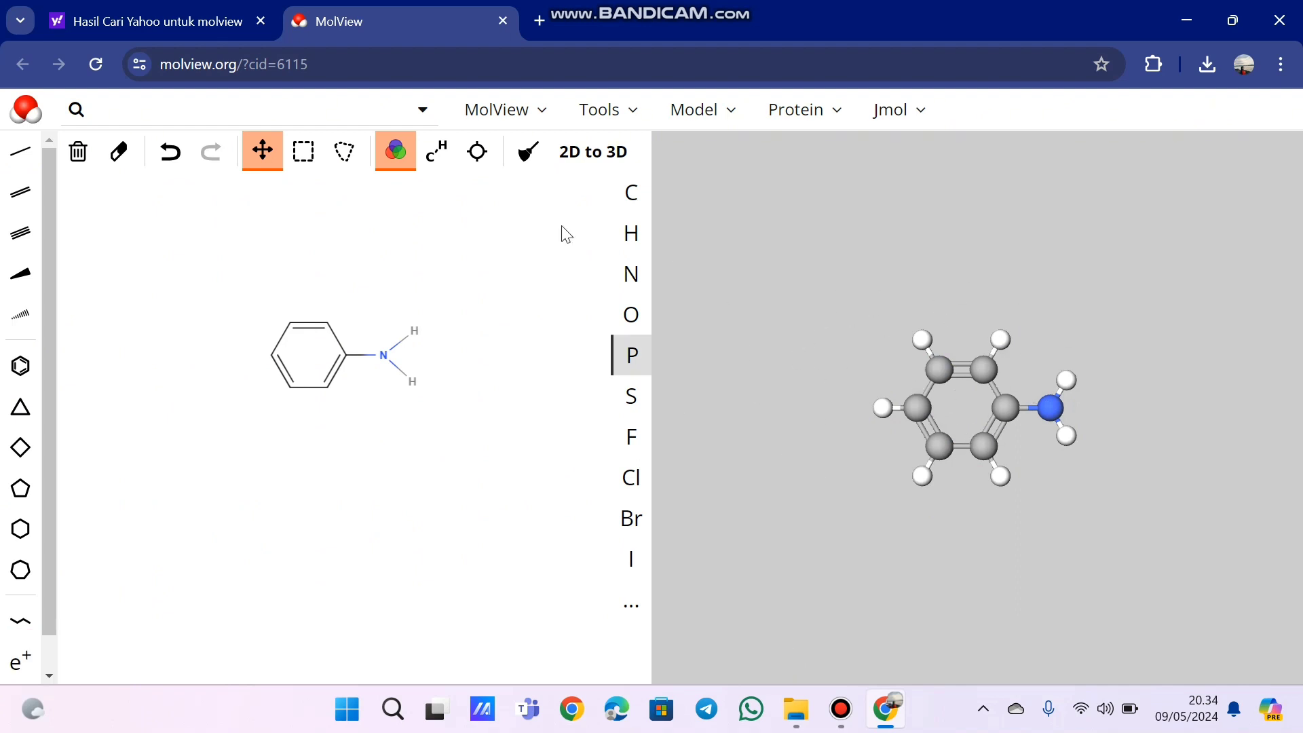
left_click(539, 117)
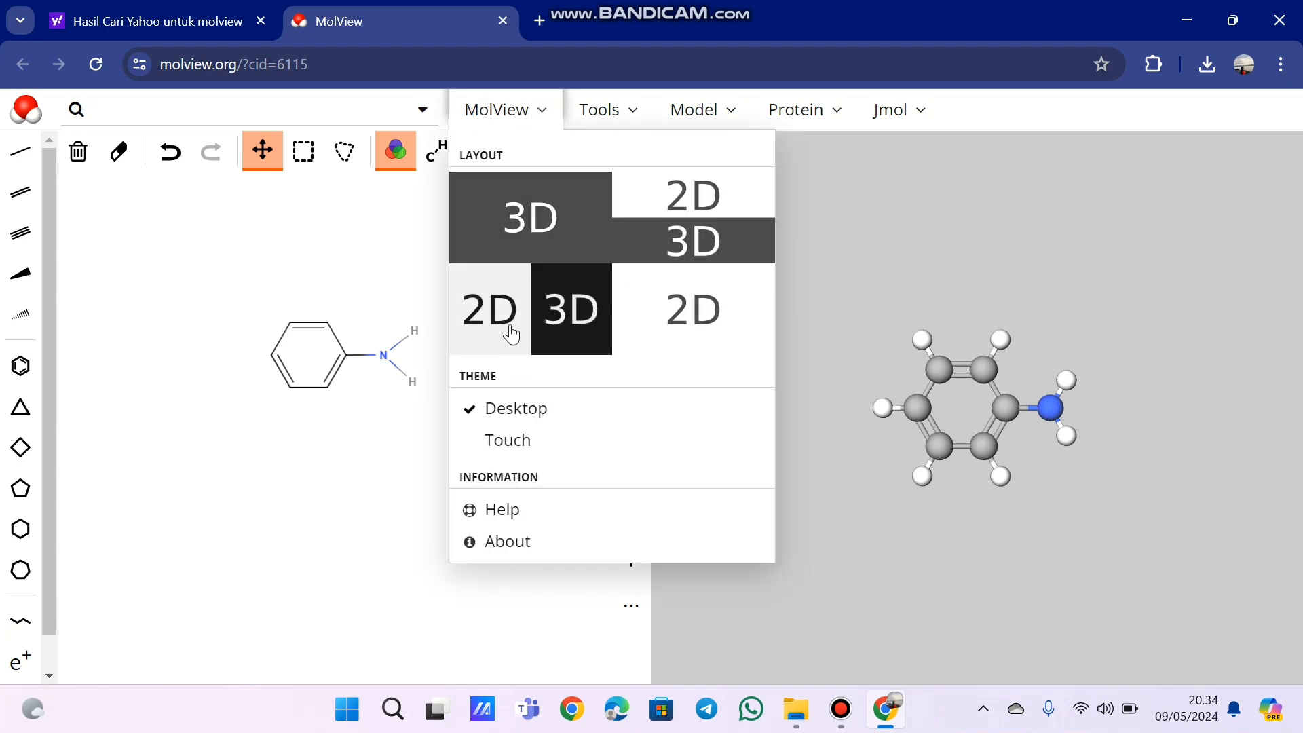
left_click(574, 239)
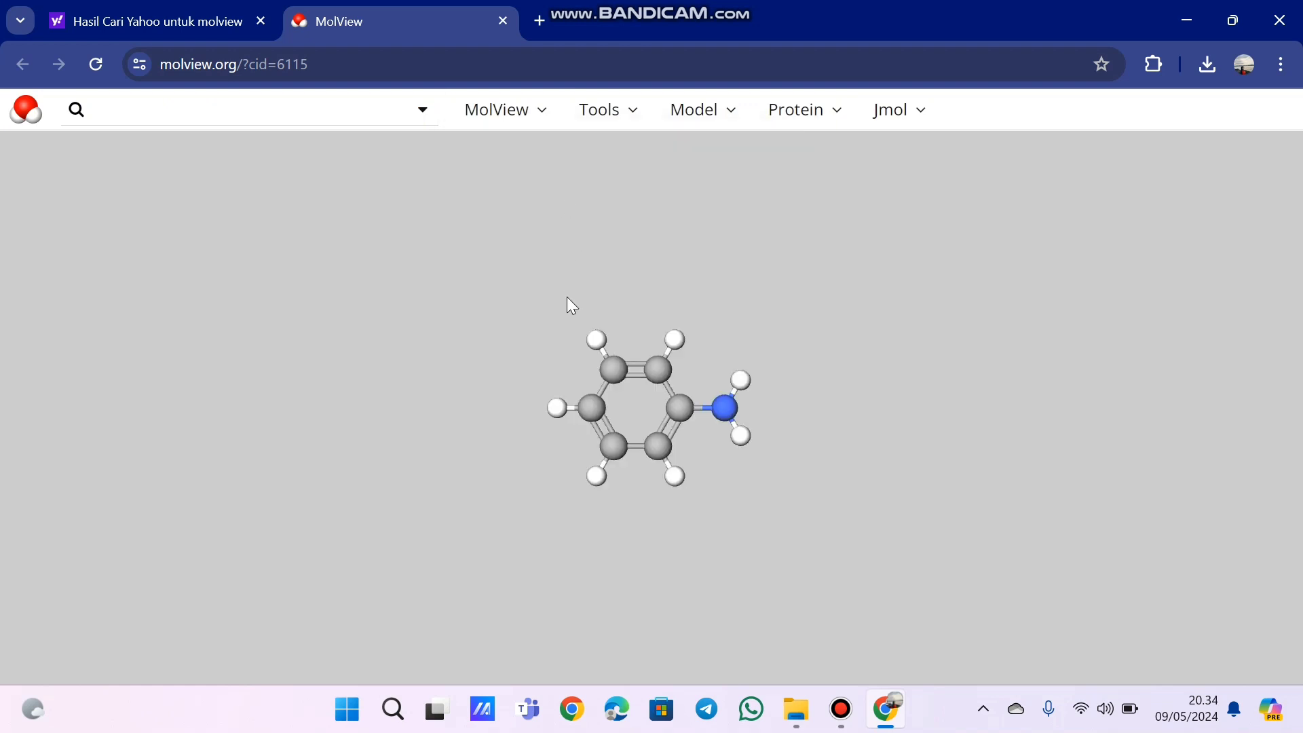
- Try the layout with the 2D formula above the 3D model, and settle on the side-by-side 2D and 3D layout
left_click(538, 110)
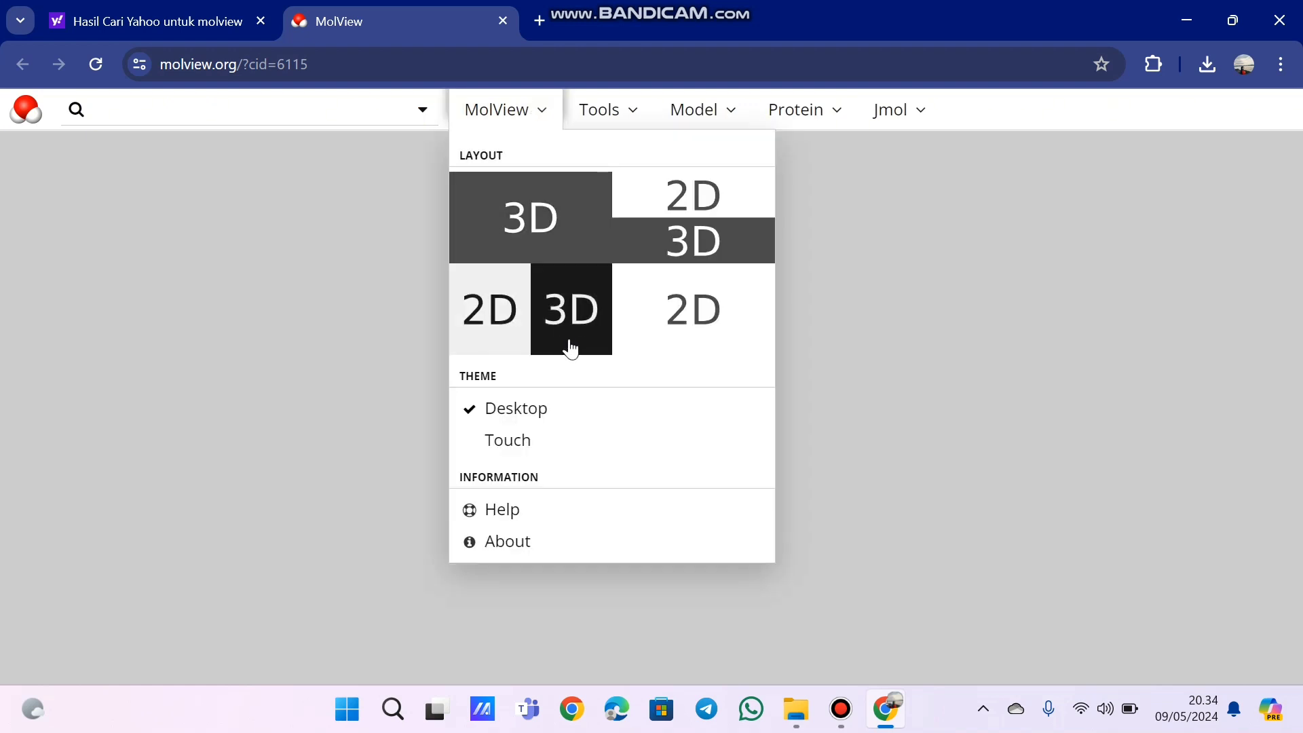
left_click(693, 212)
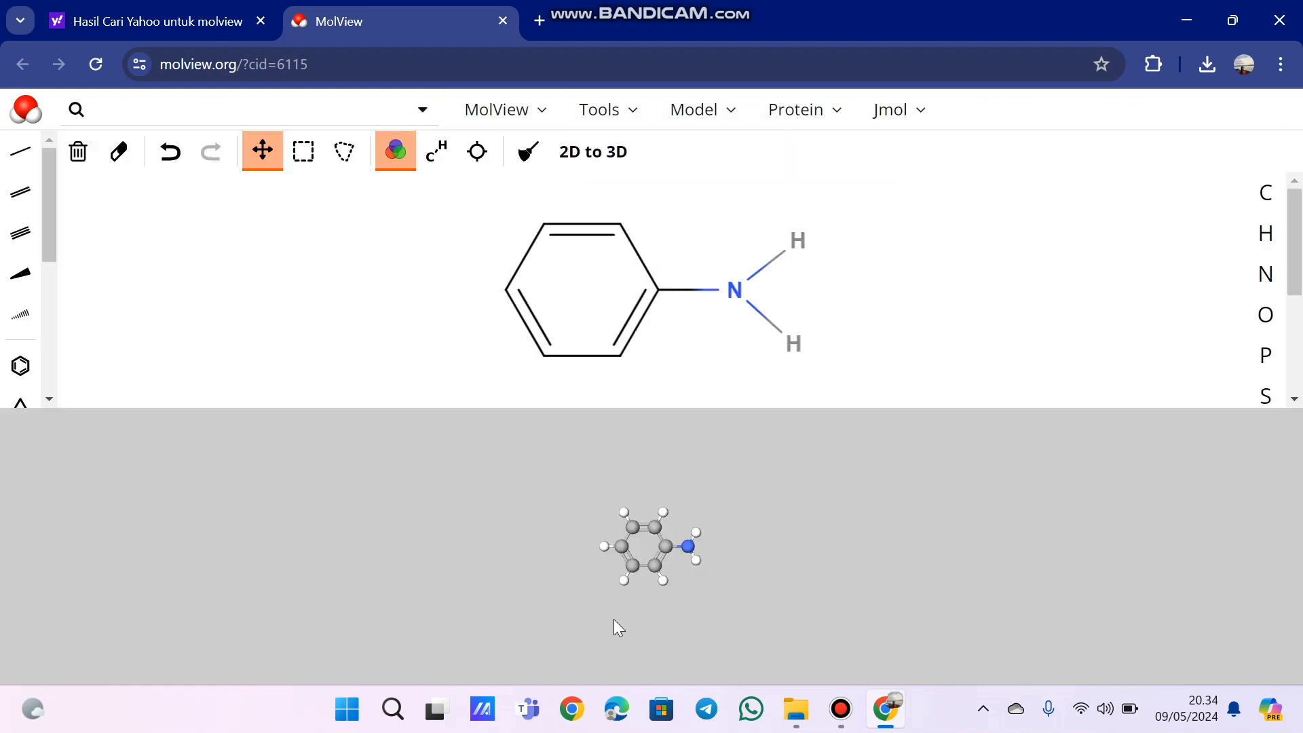
left_click(540, 111)
left_click(527, 348)
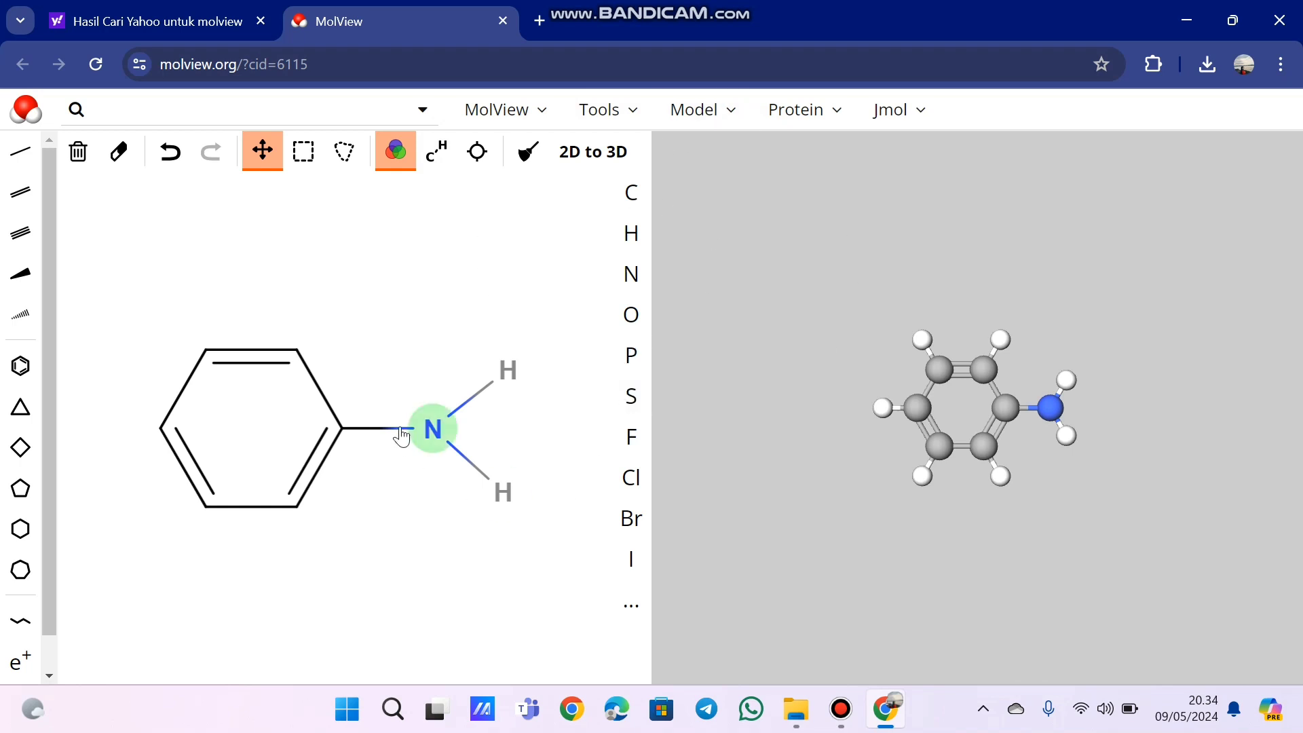
- View the embed width, height, HTML code and URL for the current 3D model, and close the dialog
left_click(633, 122)
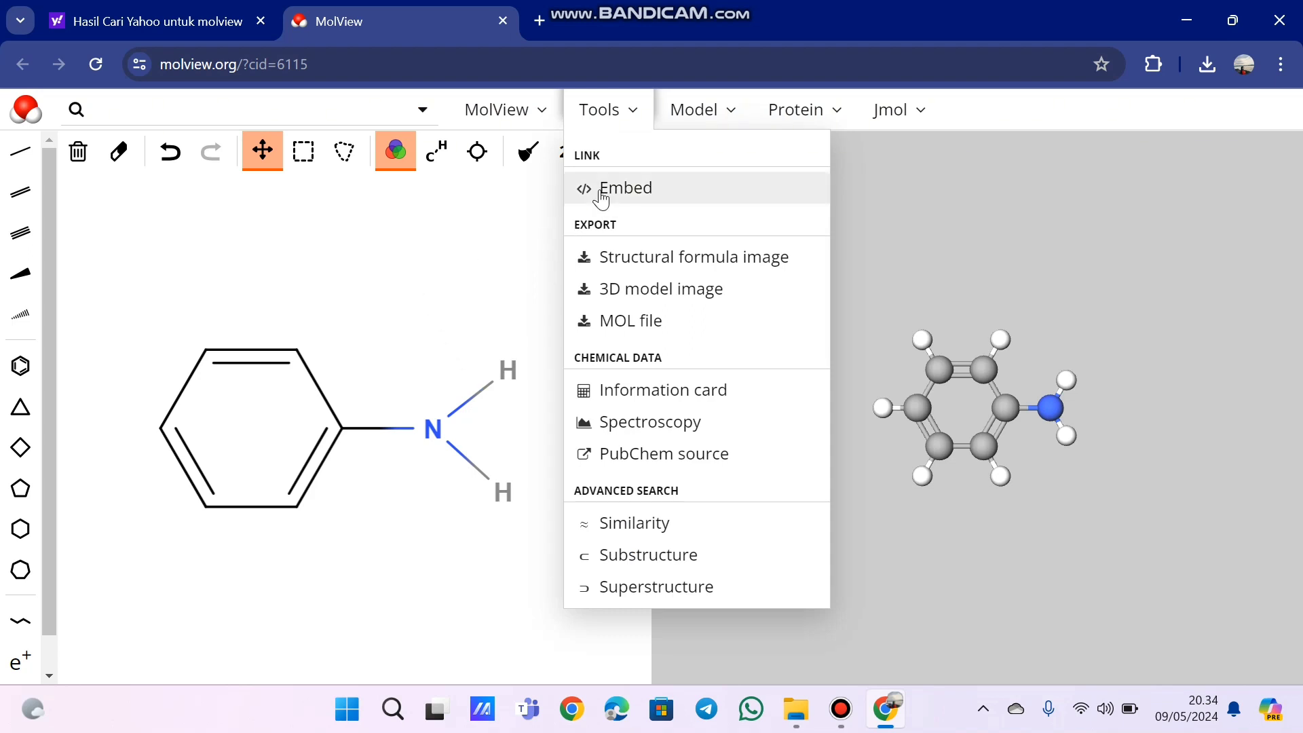
left_click(624, 193)
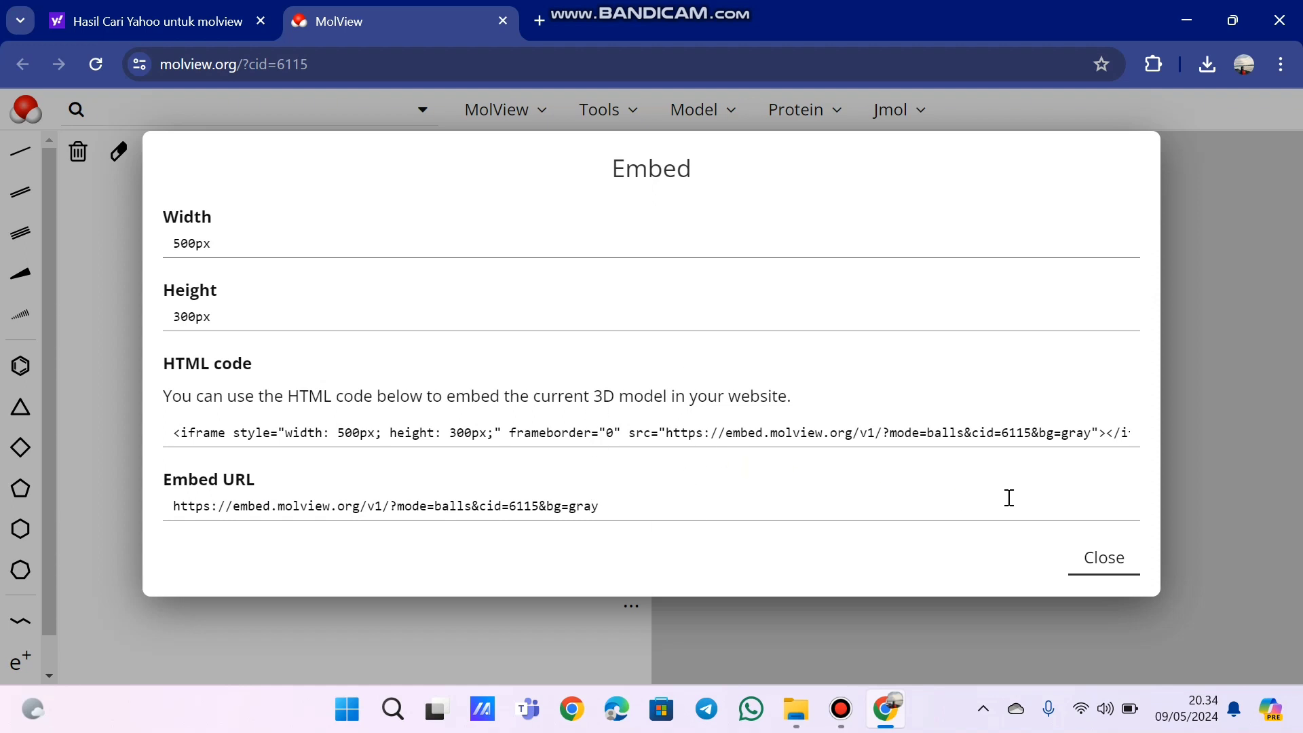
left_click(1114, 572)
- Export aniline's structural formula as an image, and close the downloaded picture after viewing it
left_click(631, 122)
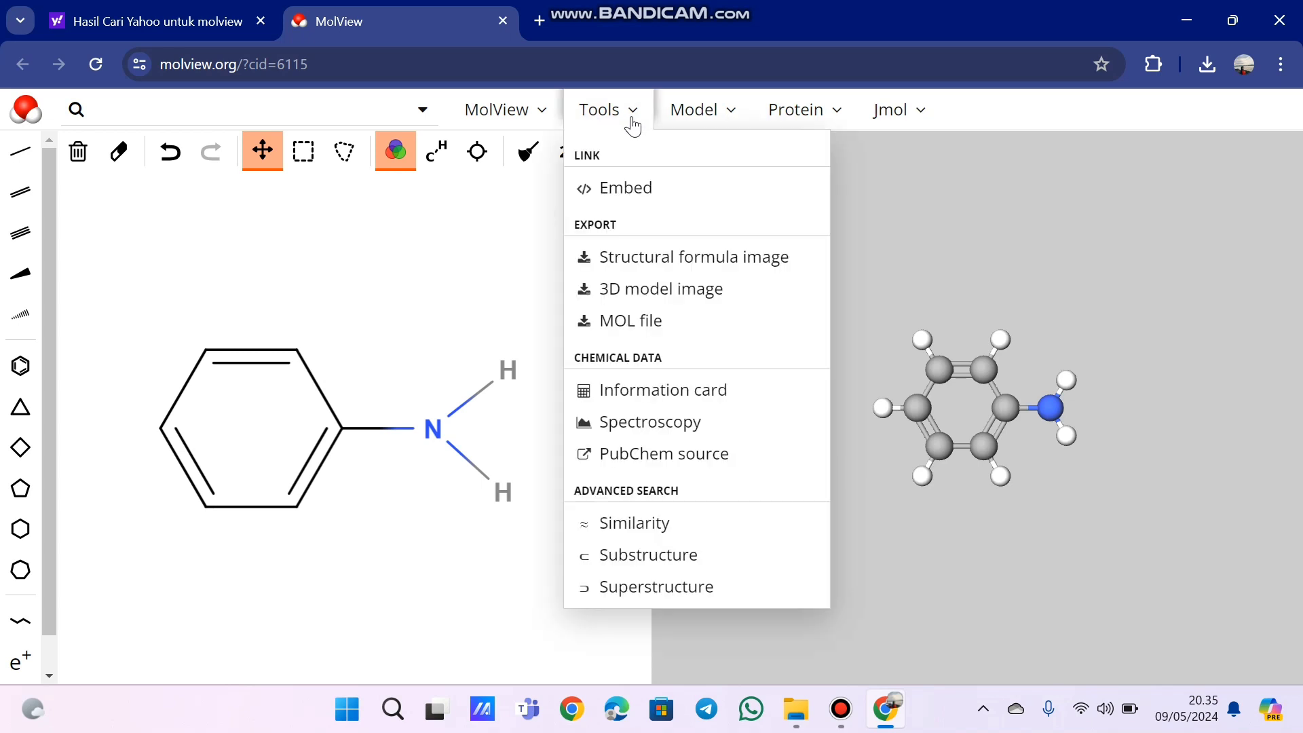
left_click(641, 265)
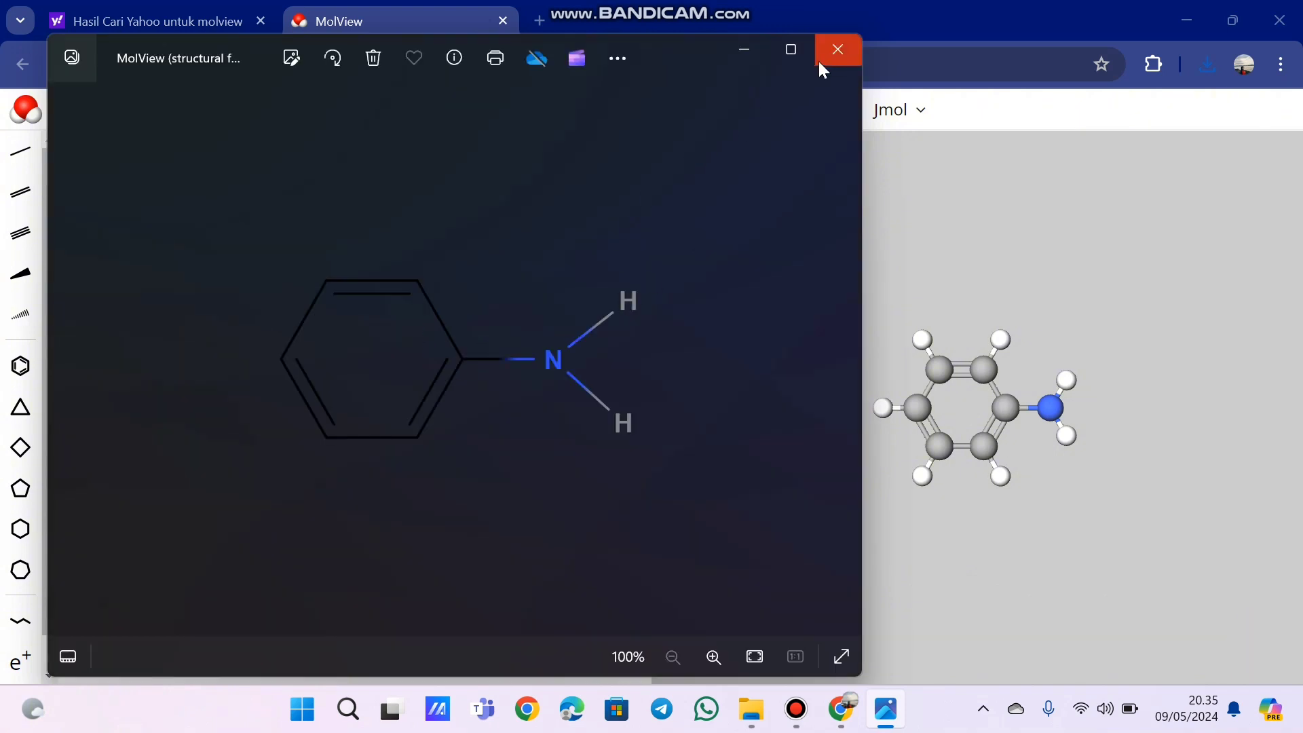
left_click(837, 49)
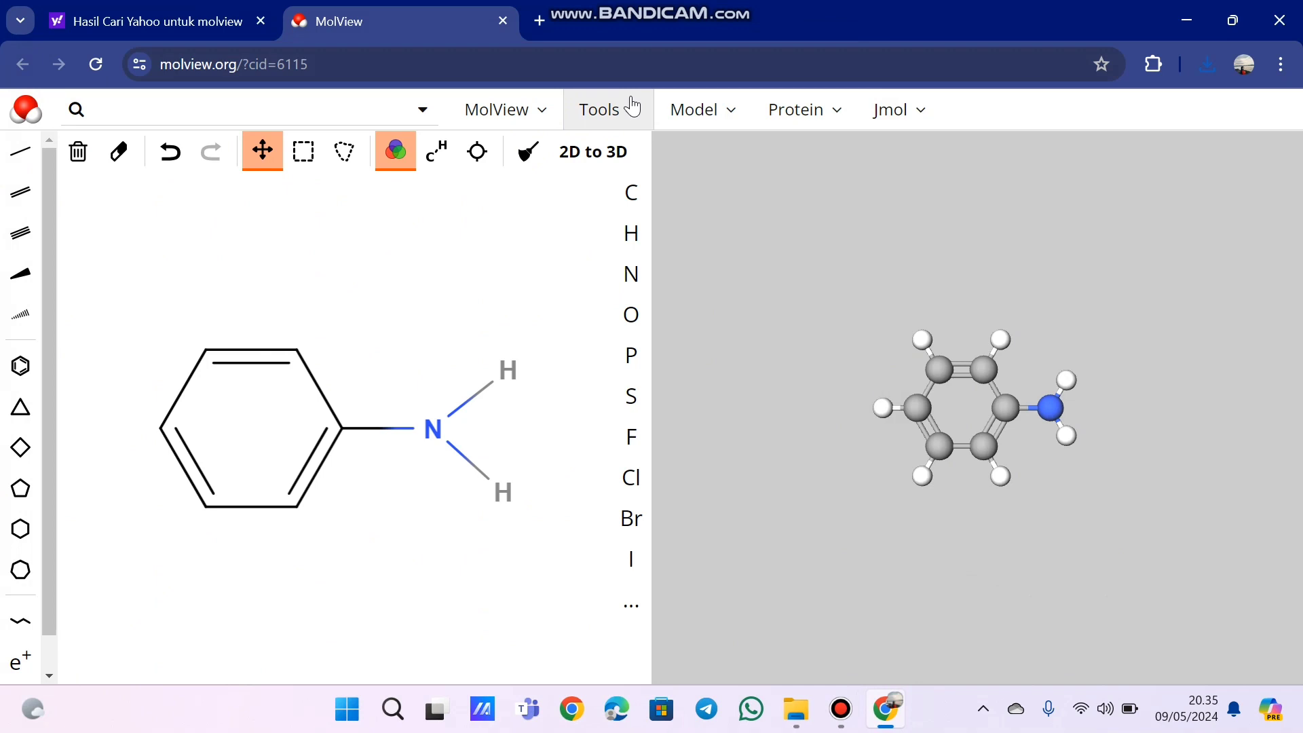
- Export aniline's 3D model as an image, and close the downloaded picture after checking it
left_click(632, 106)
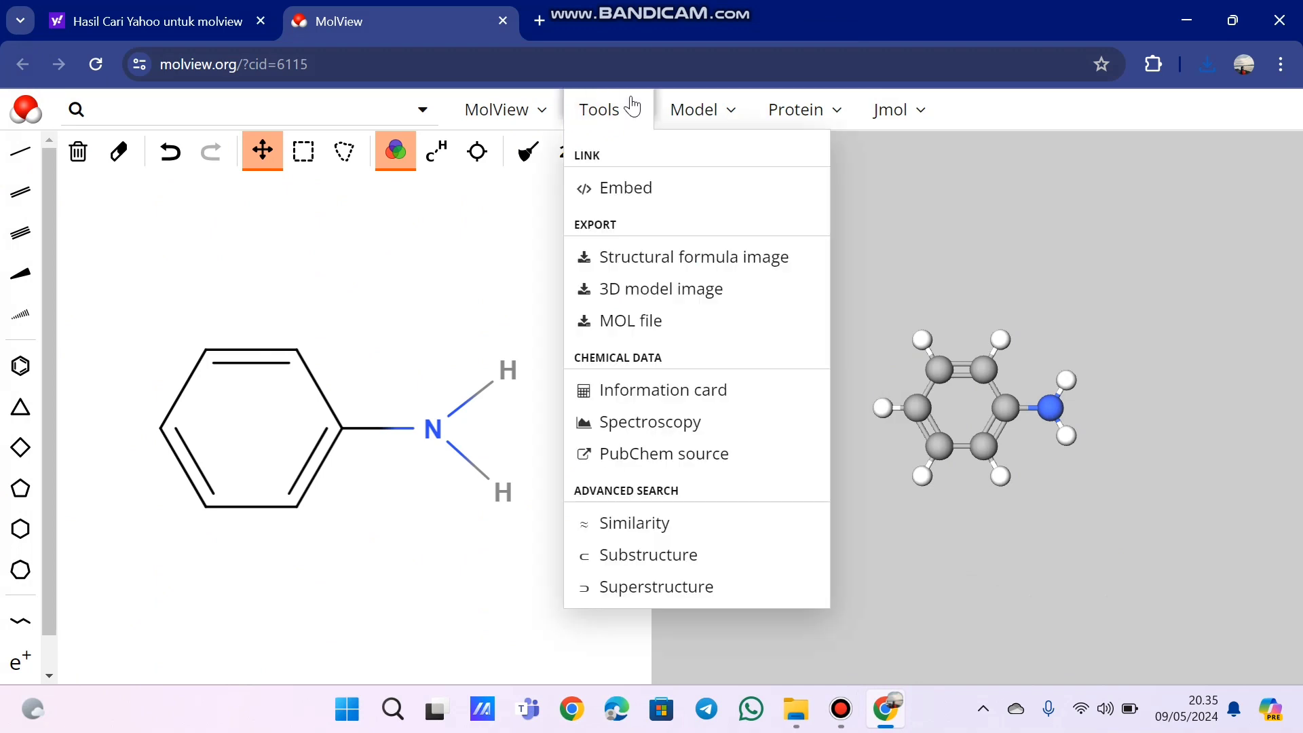
left_click(626, 302)
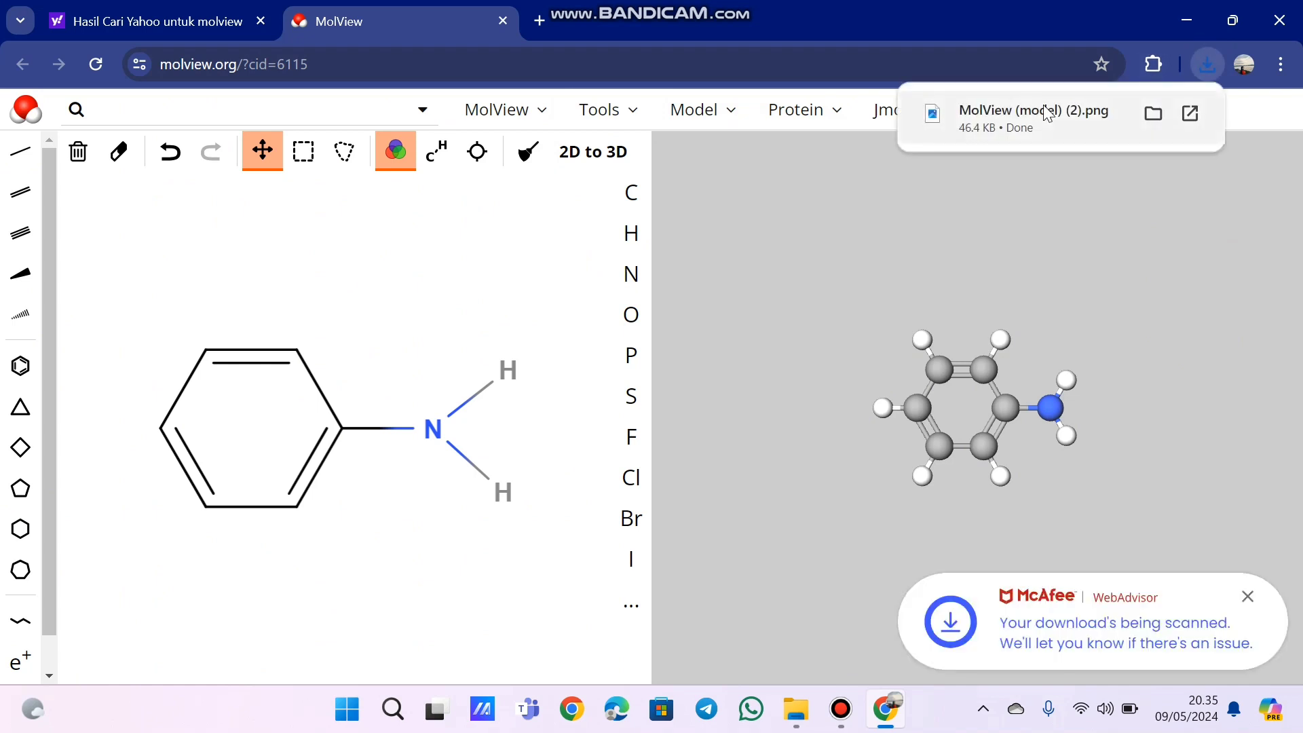
left_click(1048, 114)
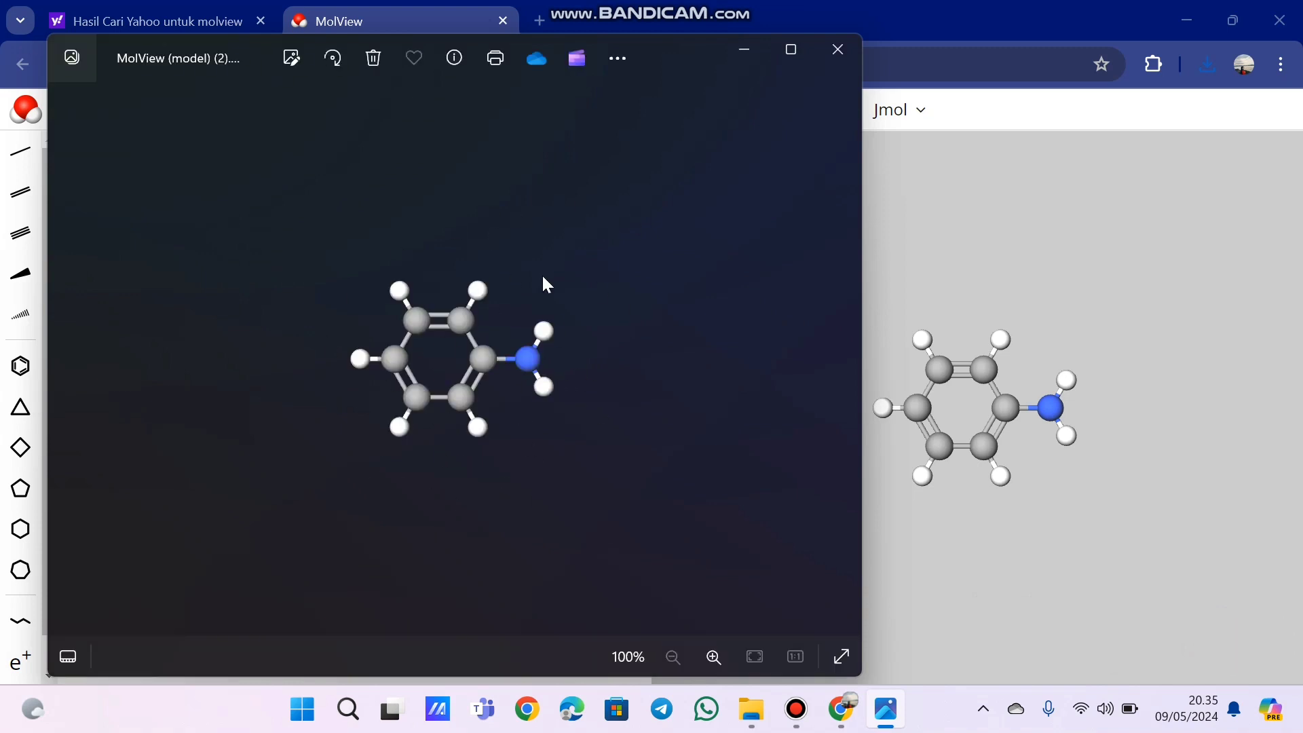
left_click(855, 63)
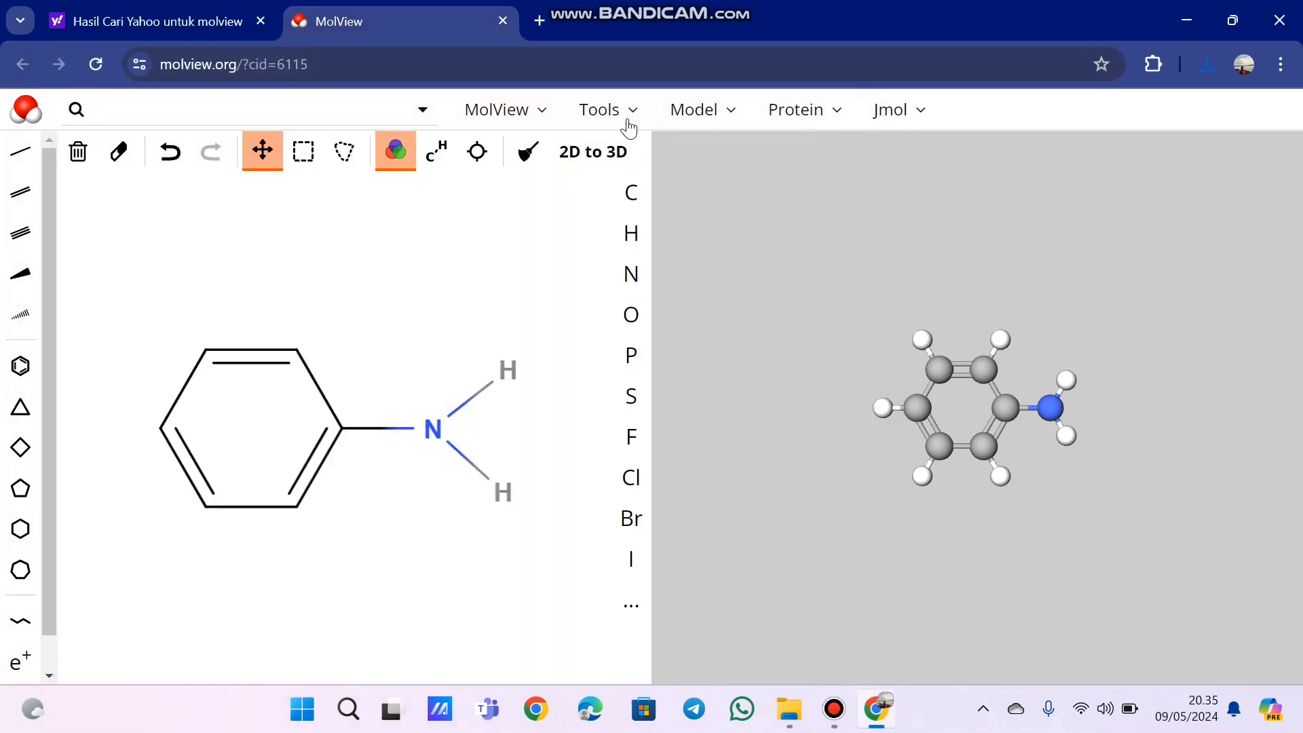
- Read aniline's information card, including formula, molecular weight, percent composition and SMILES, and return to the structure view
left_click(638, 112)
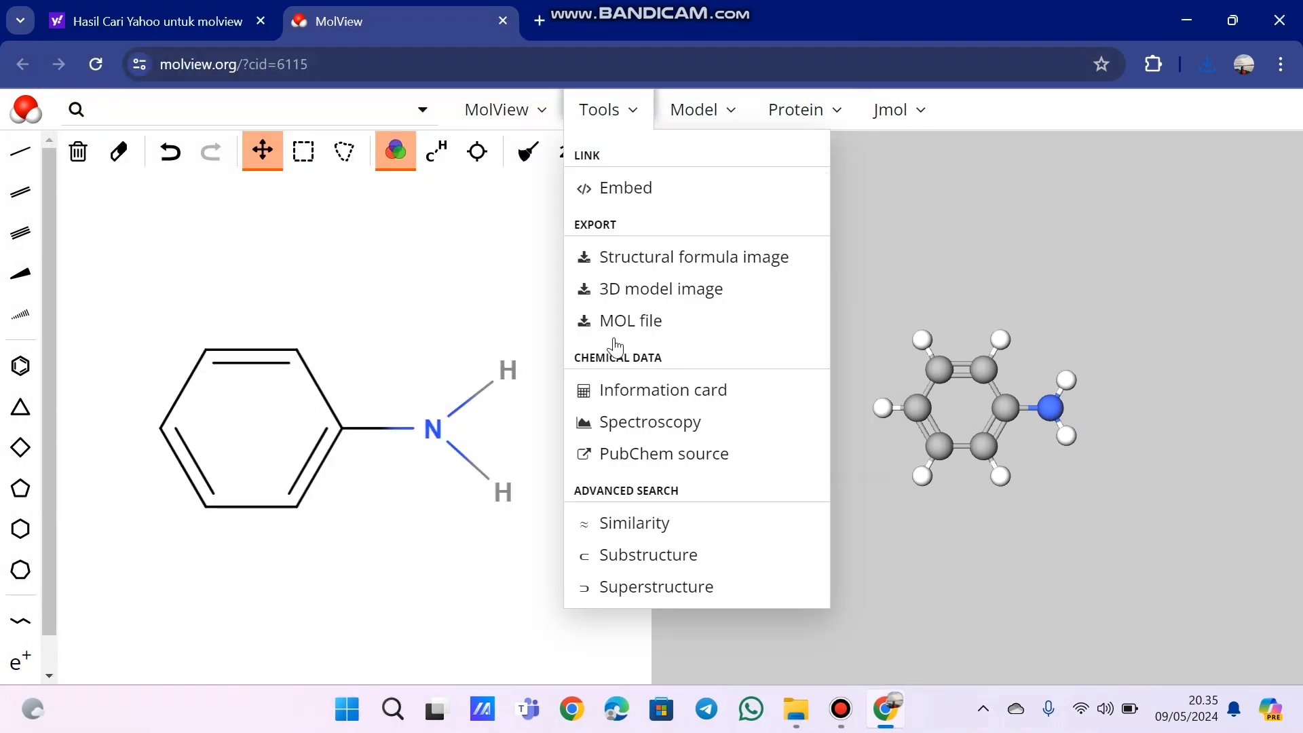
left_click(606, 401)
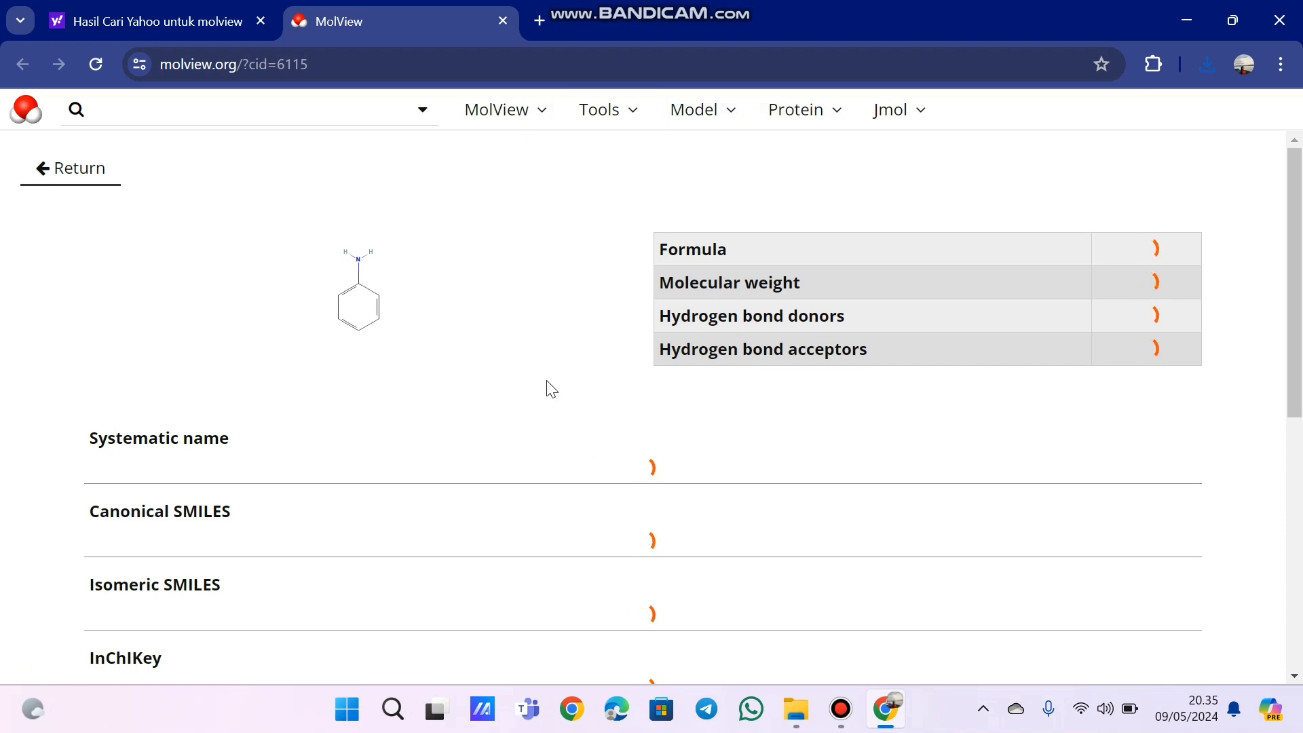
scroll(588, 441, "down", 10)
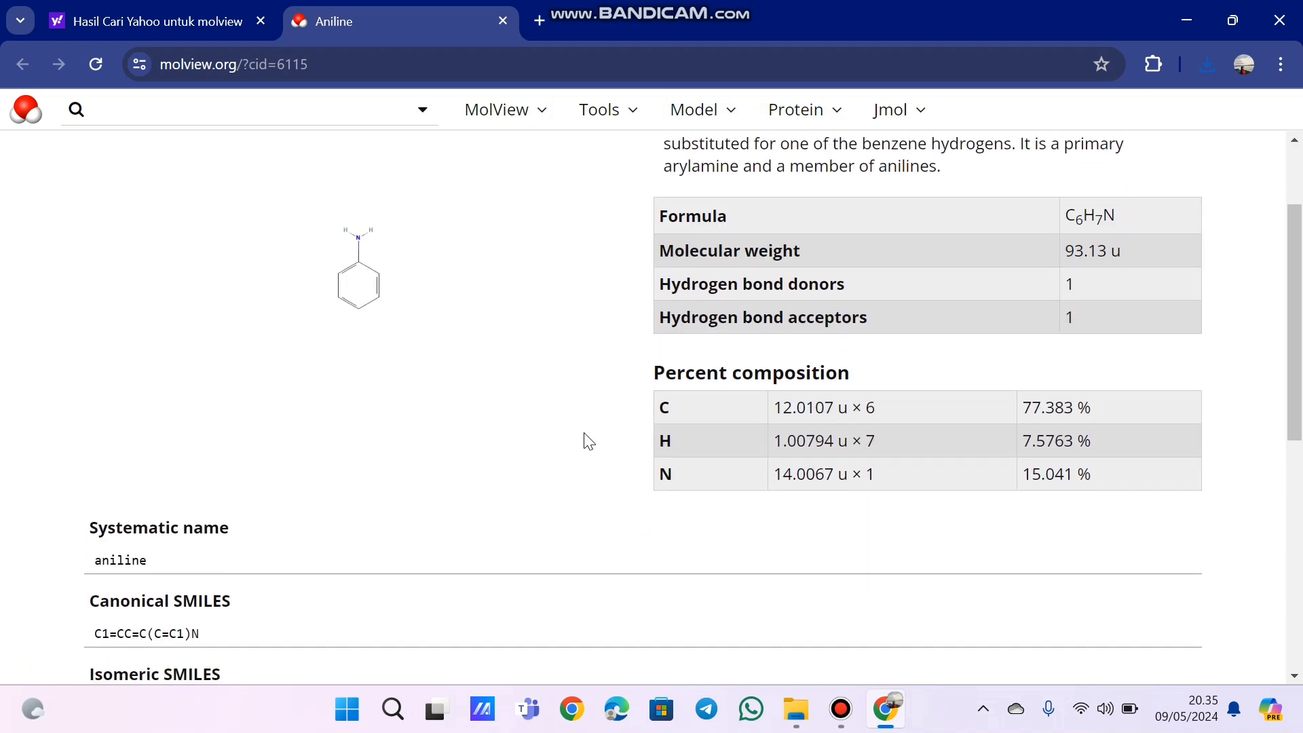
scroll(589, 441, "up", 10)
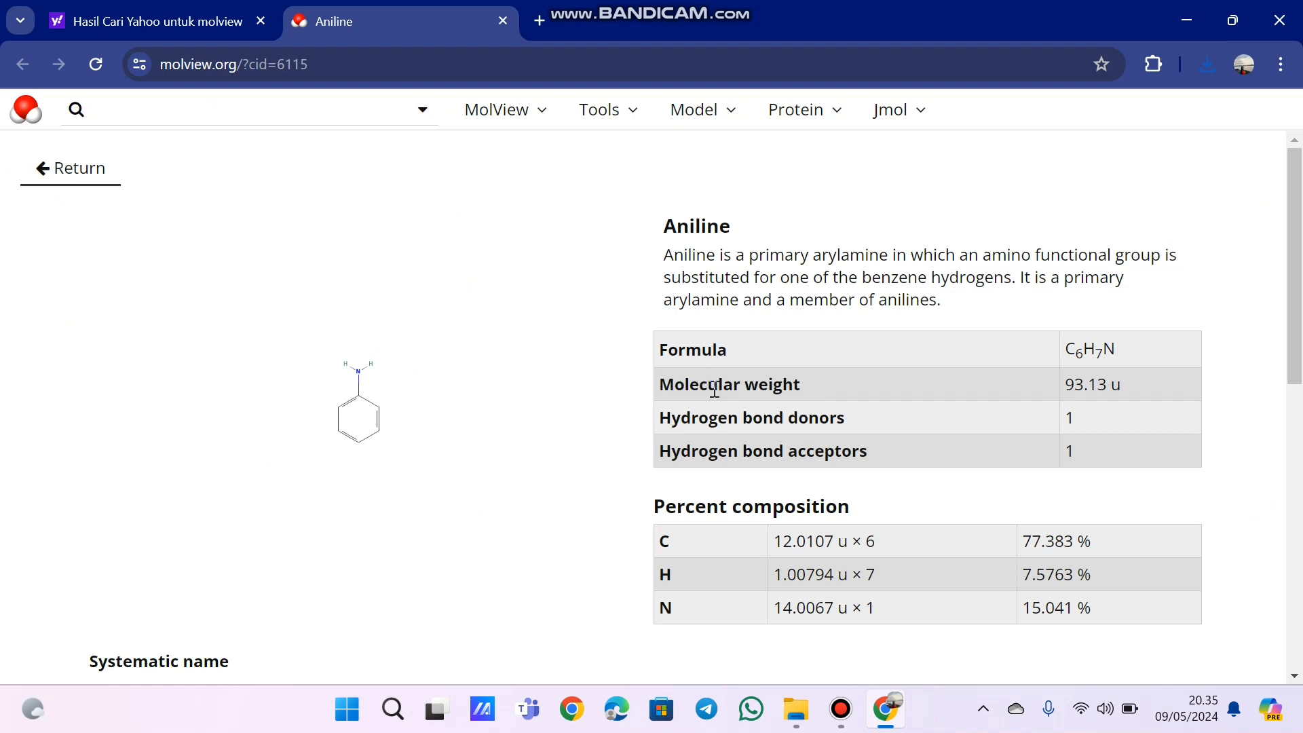
scroll(763, 444, "down", 10)
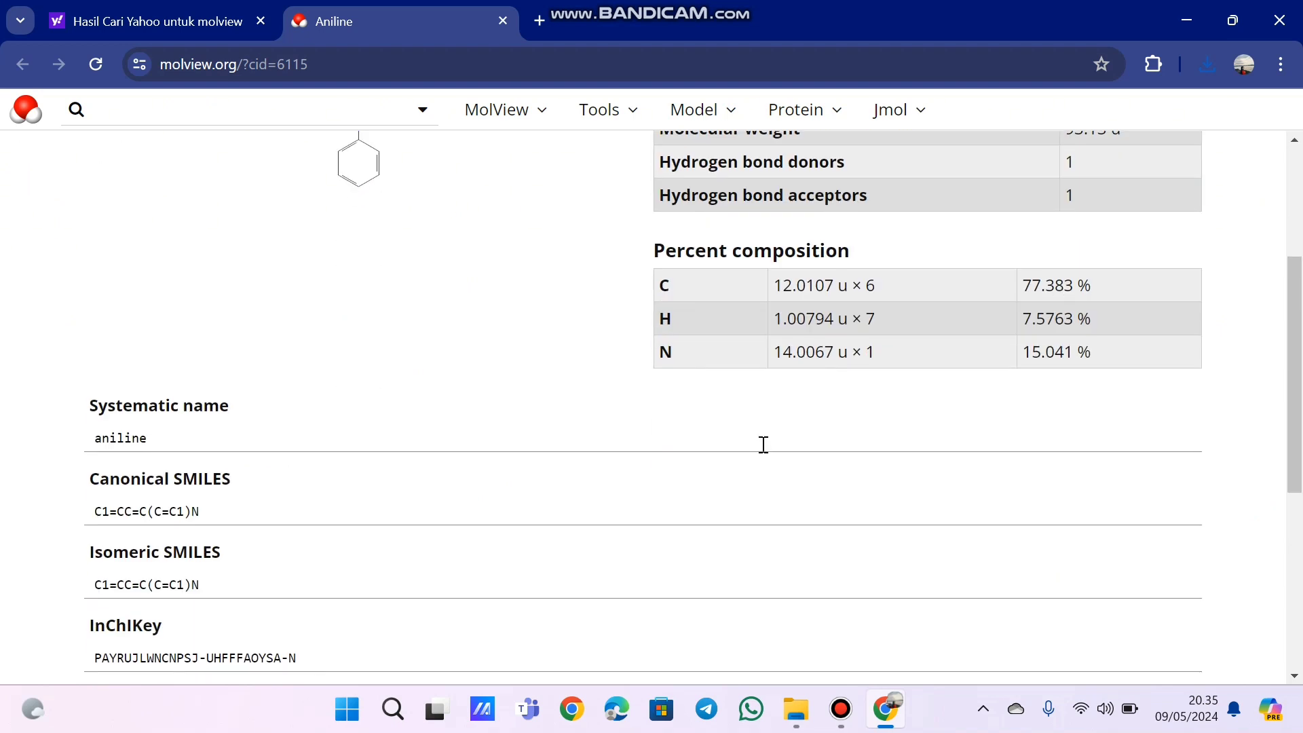
scroll(764, 444, "up", 10)
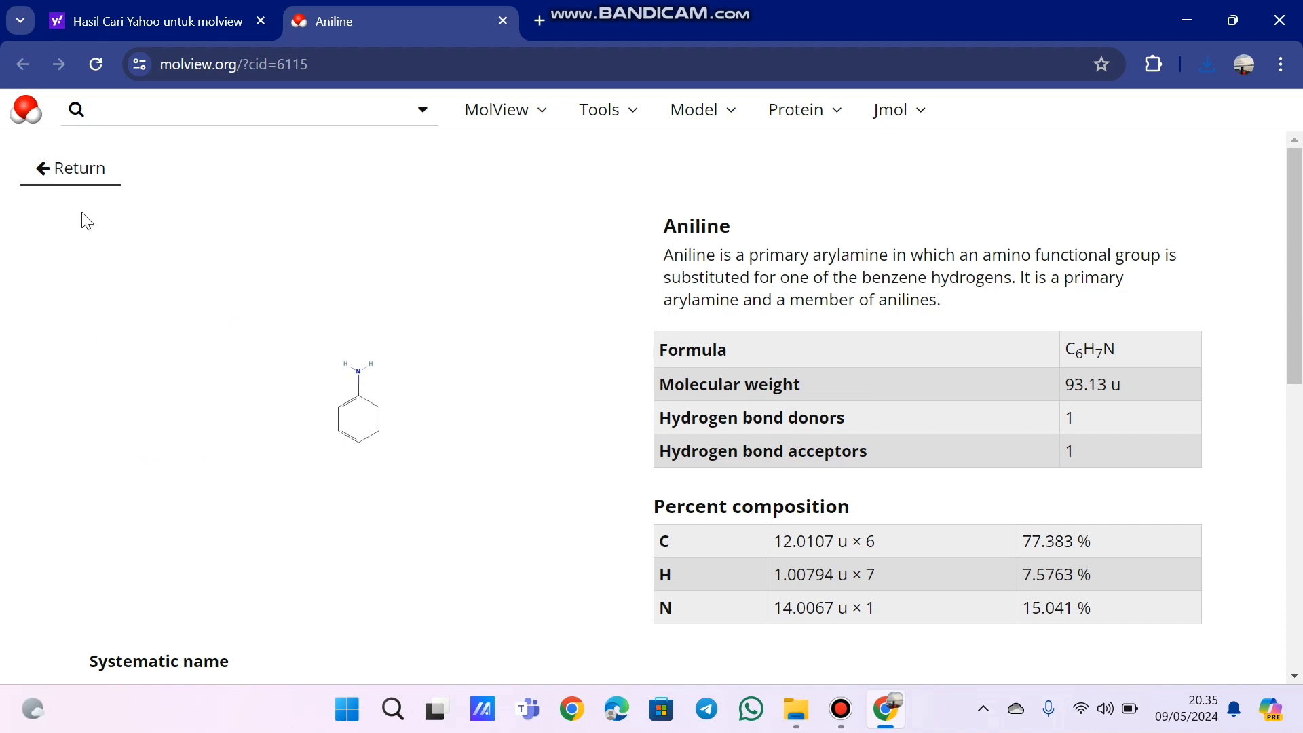
left_click(72, 171)
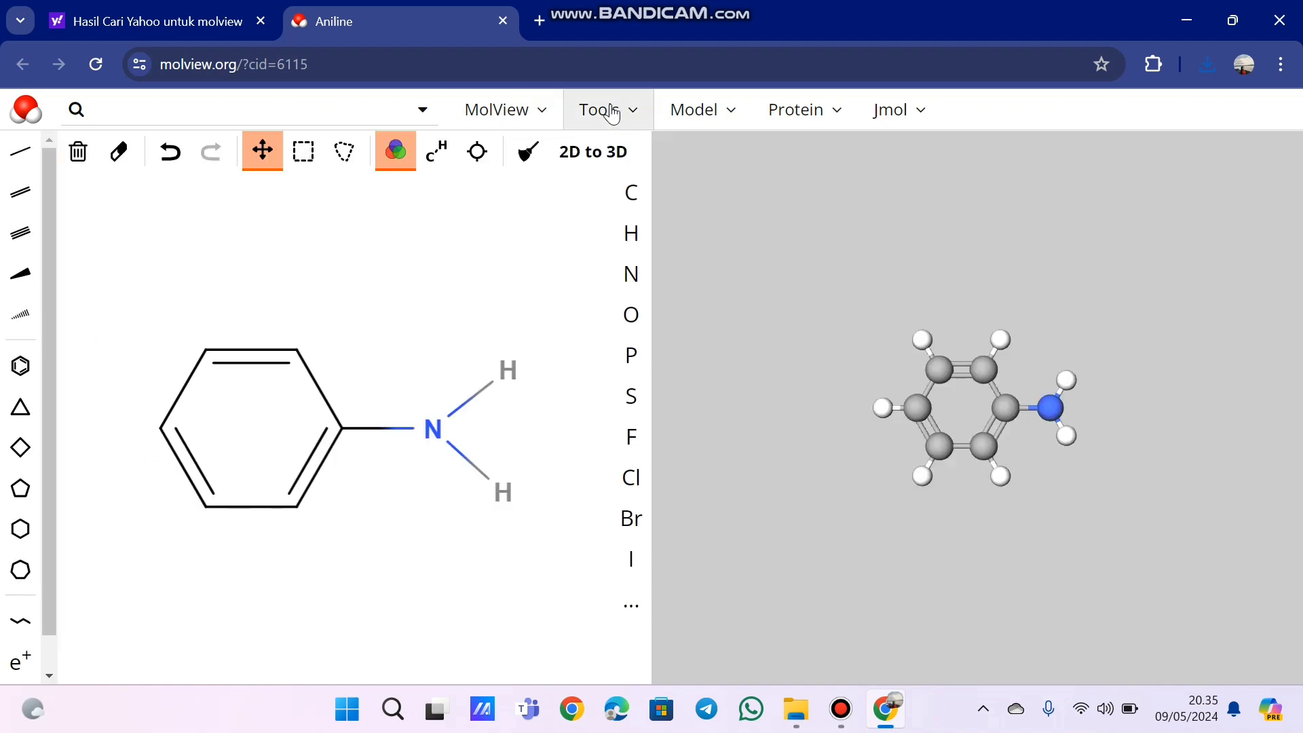
- Open aniline's spectroscopy data and display the Mass spectrum
left_click(636, 112)
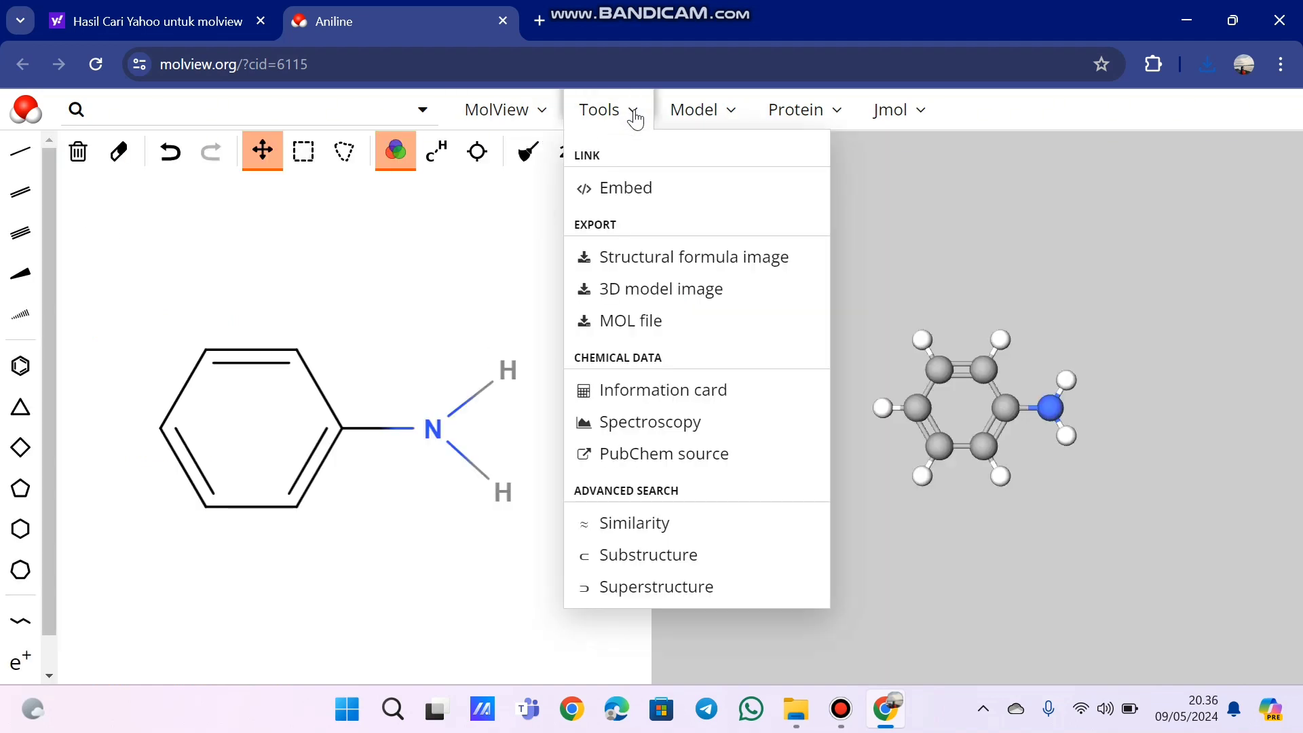
left_click(636, 434)
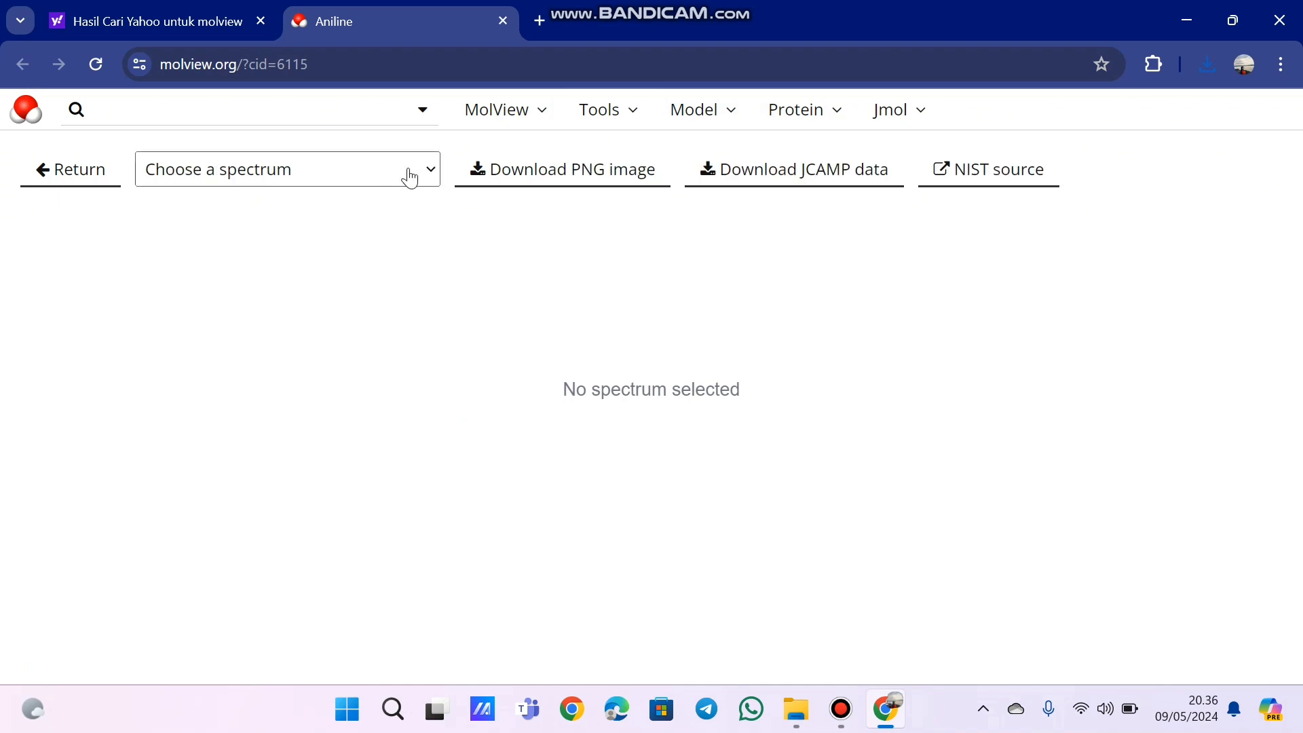
left_click(410, 176)
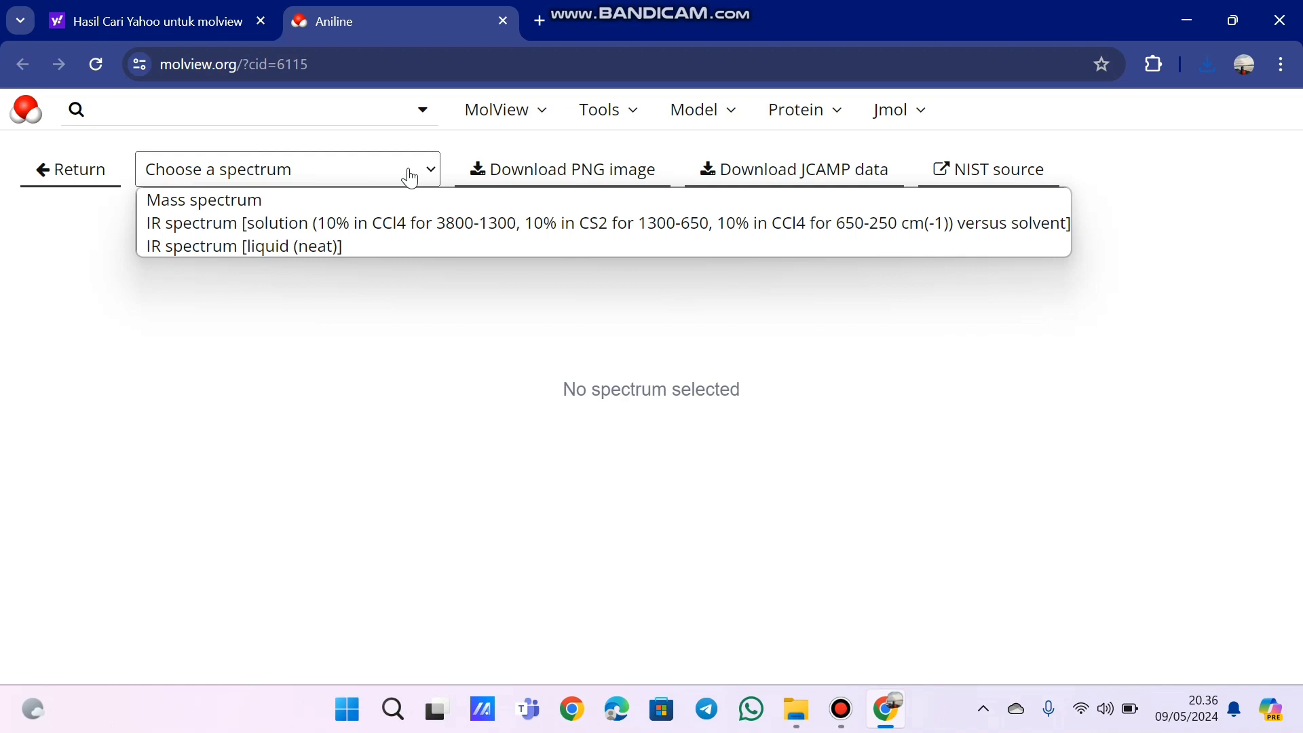
left_click(374, 197)
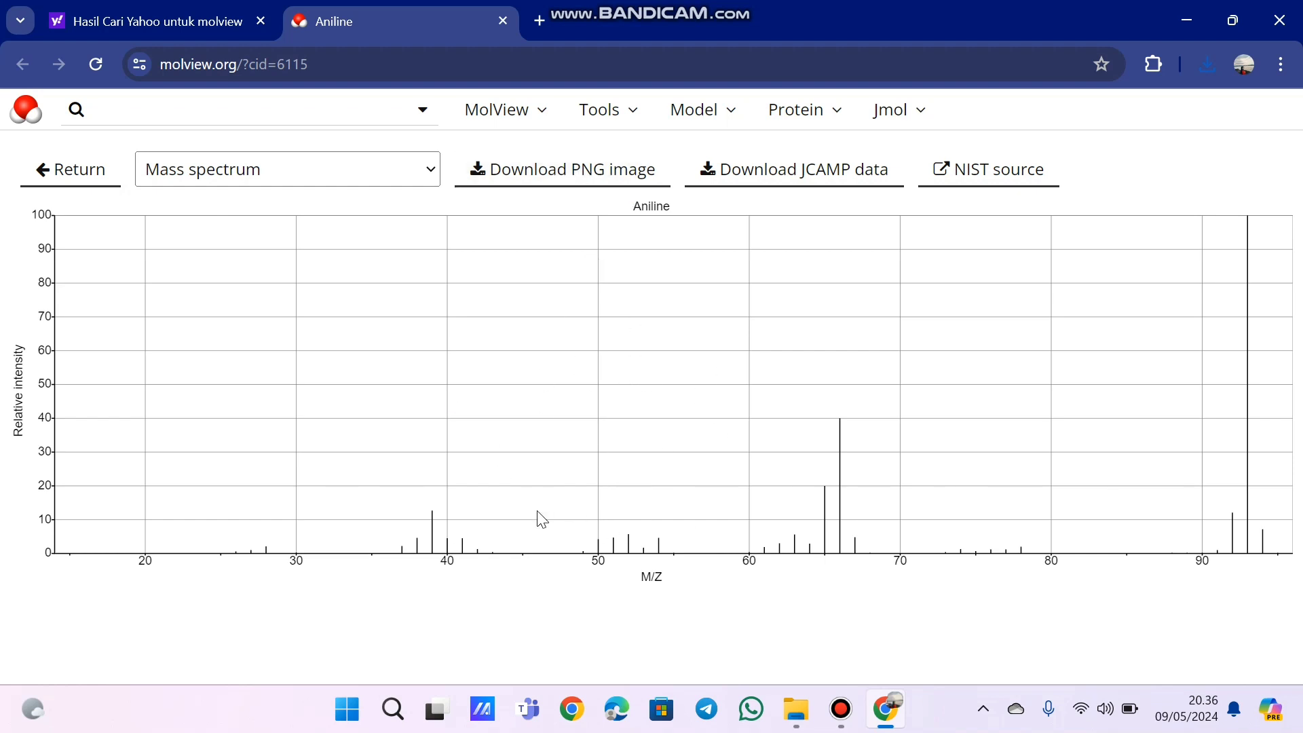
- Download the mass spectrum as a PNG image, check the file, and return to the structure view
left_click(610, 171)
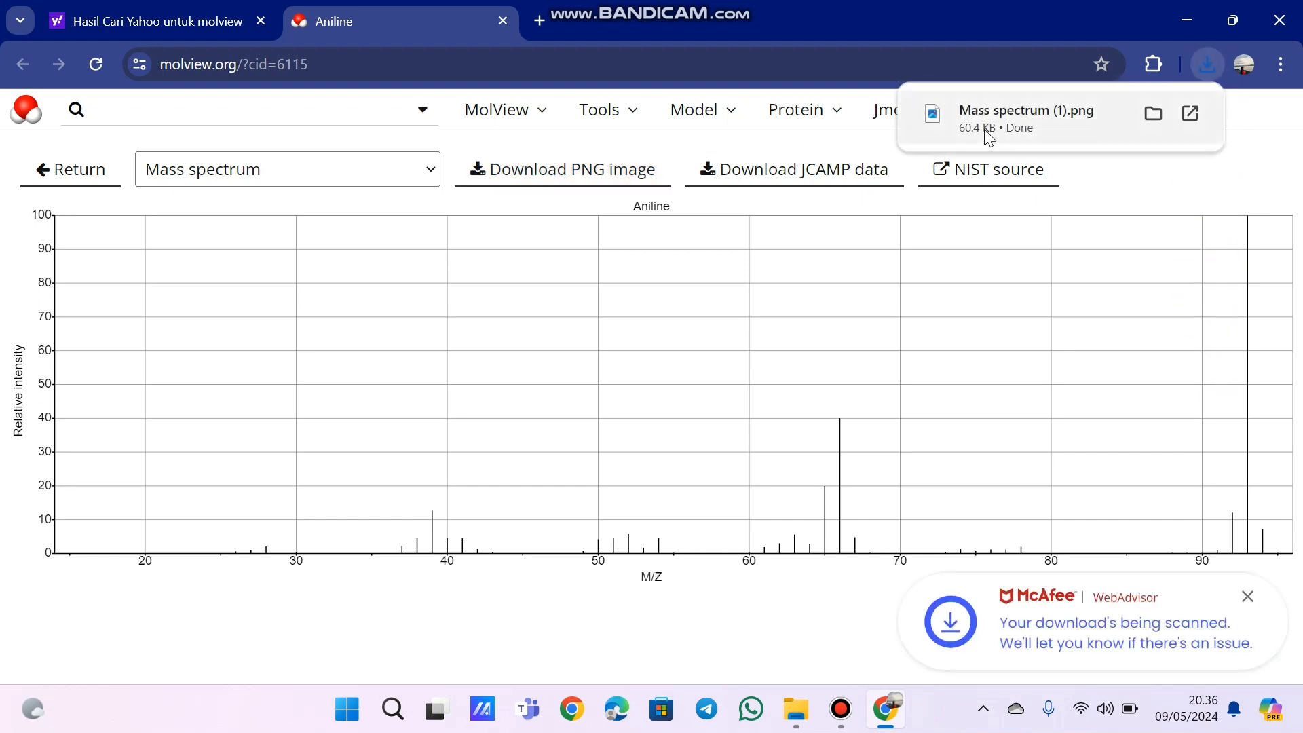
left_click(990, 132)
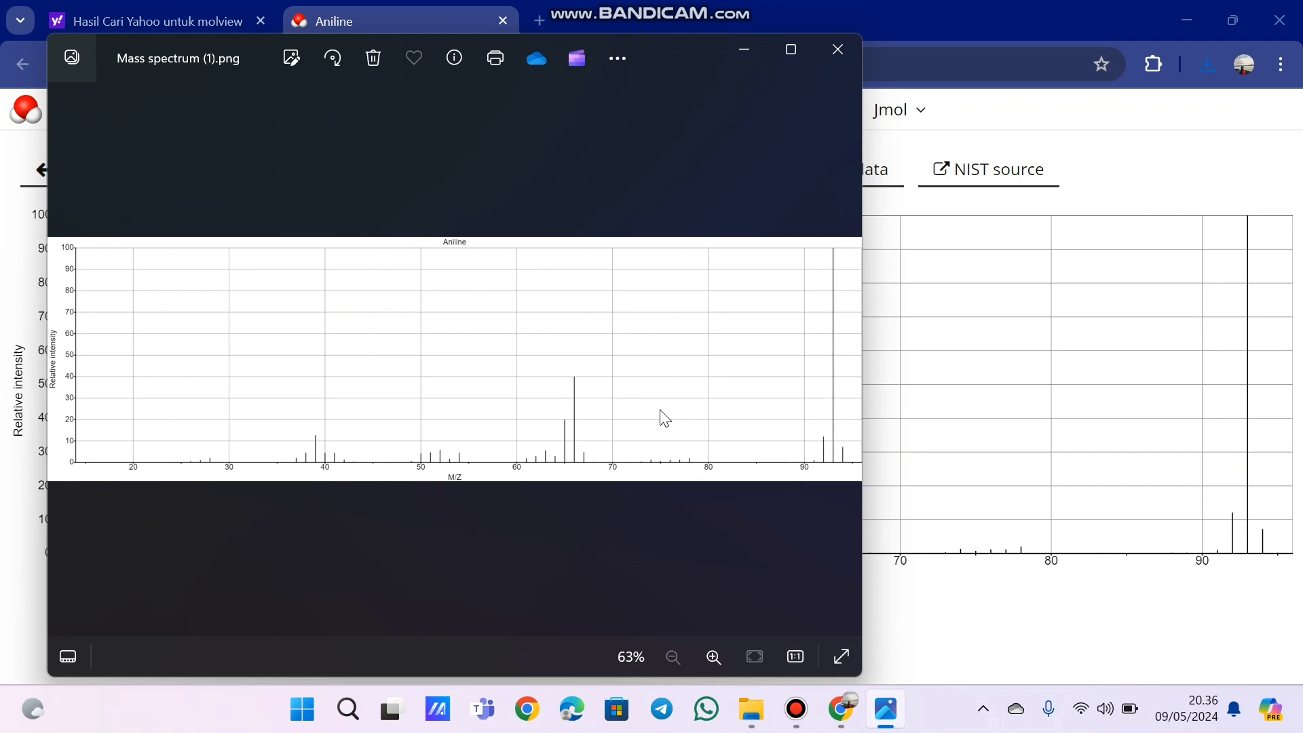
left_click(849, 40)
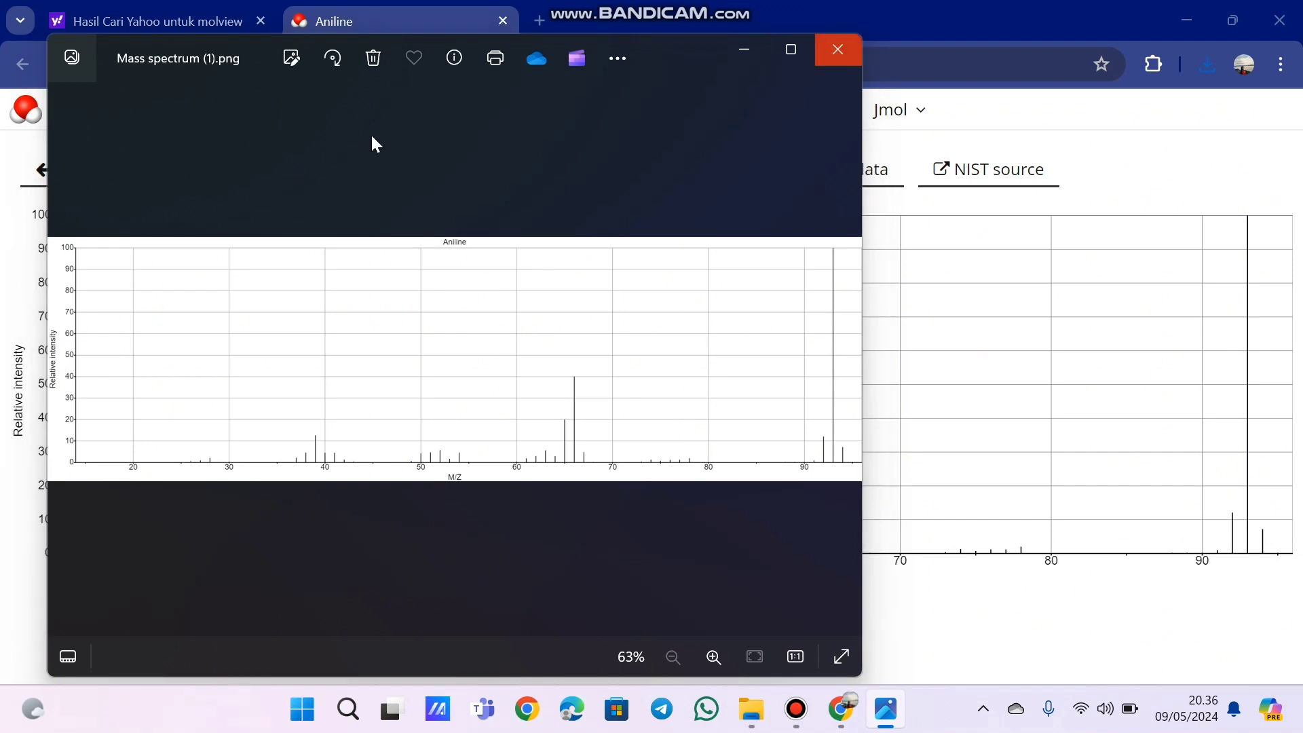
left_click(109, 169)
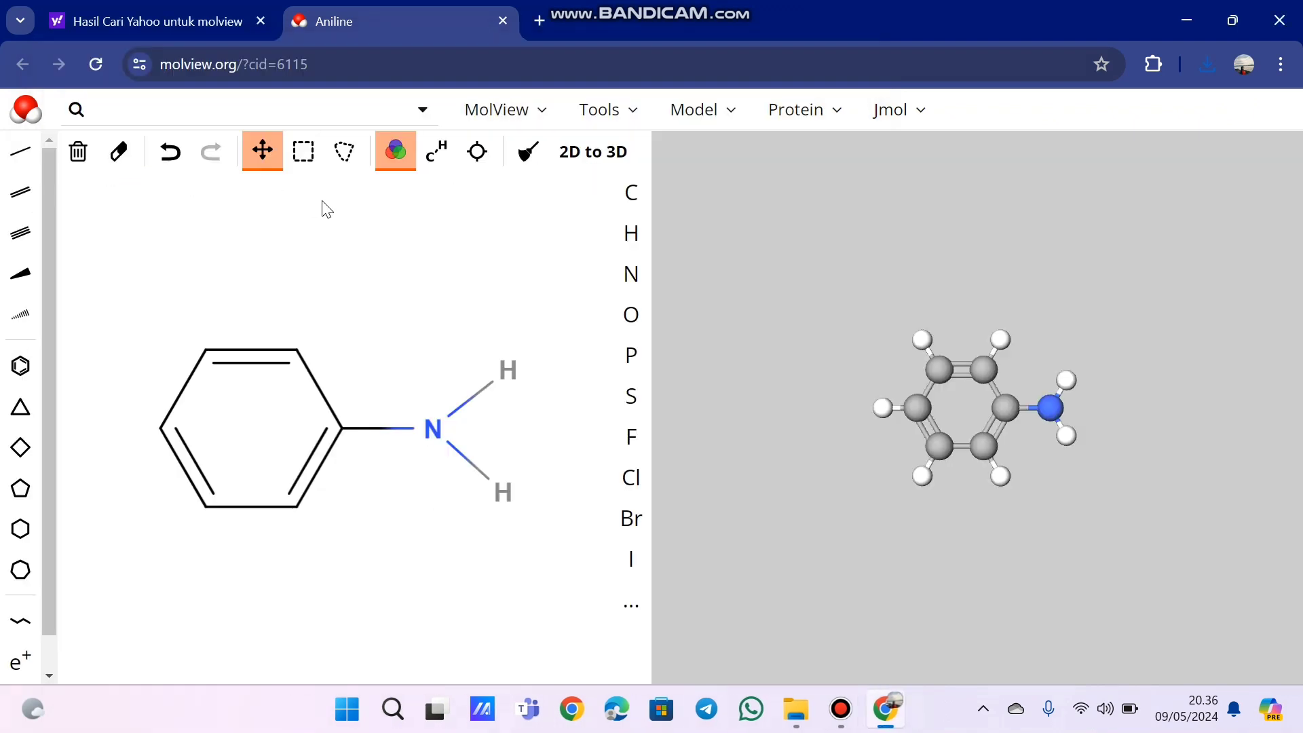
- Reopen the spectroscopy data and display the IR spectrum of the solution (10% in CCl4 for 3800-1300)
left_click(606, 124)
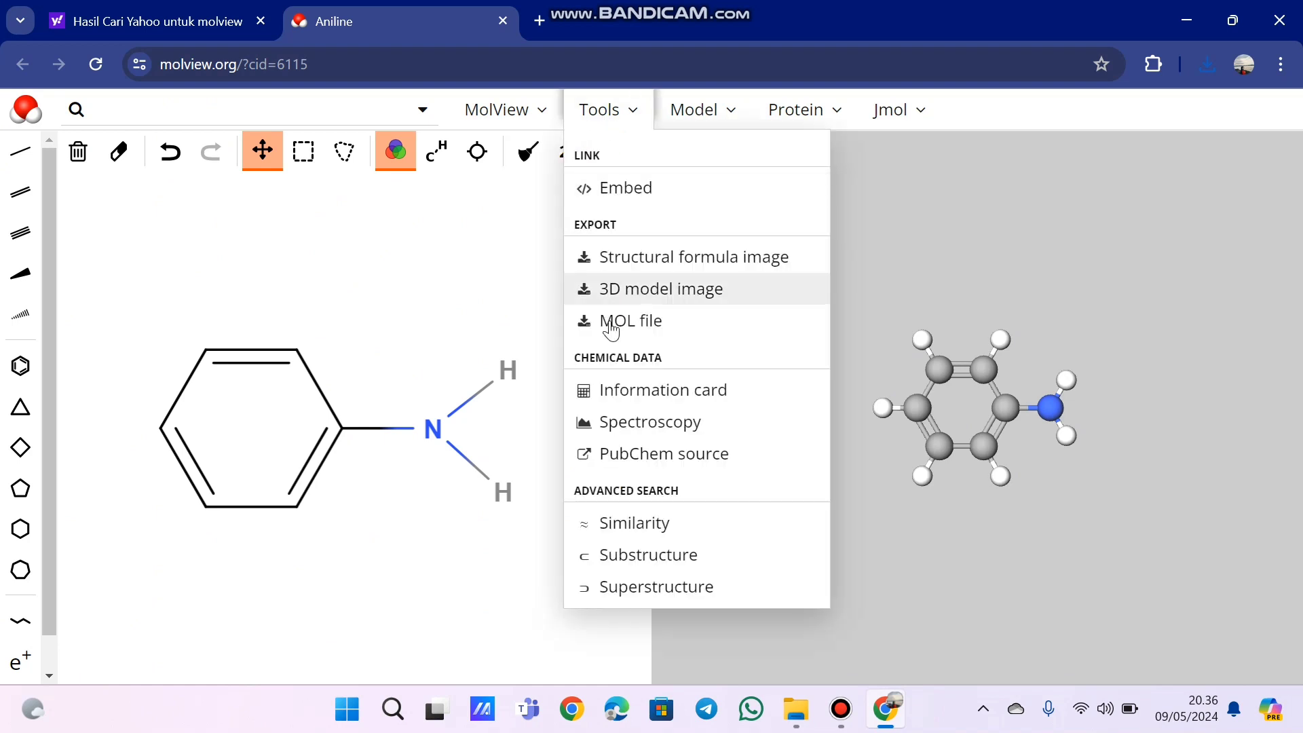
left_click(638, 422)
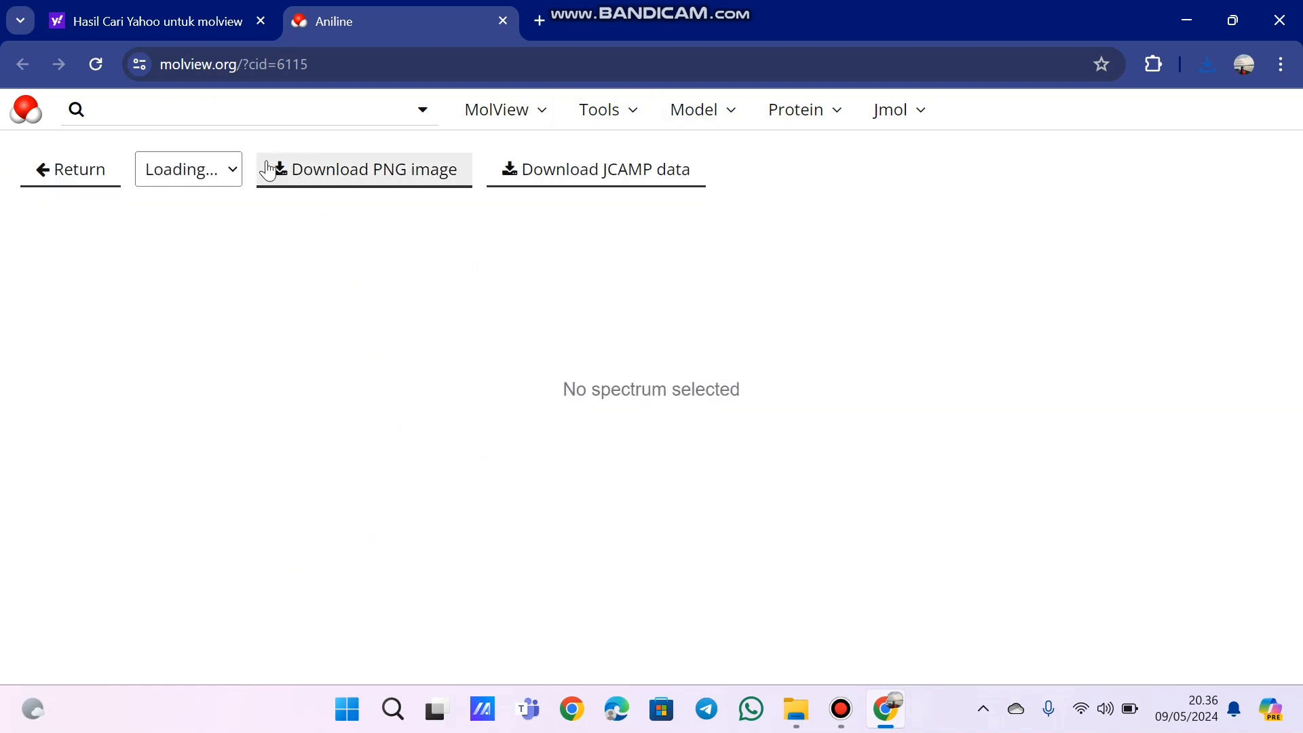
left_click(291, 179)
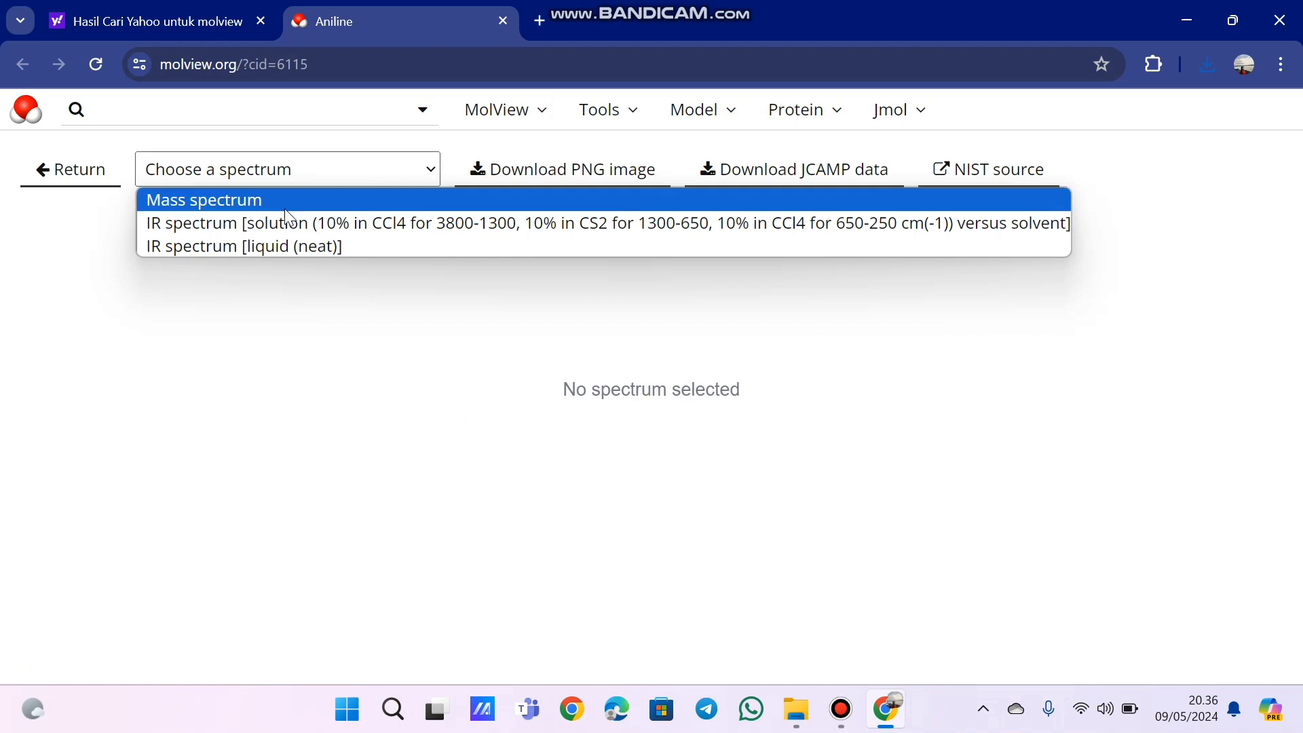
left_click(288, 222)
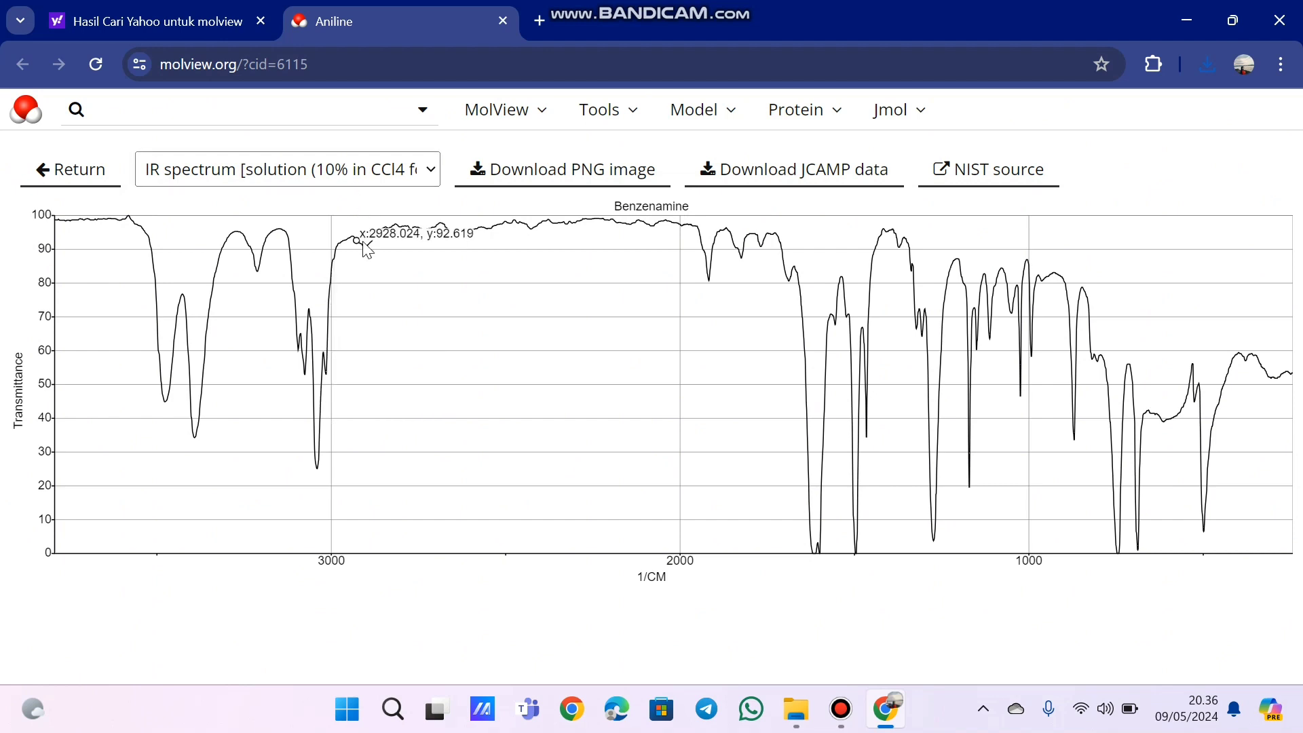
- Download the solution IR spectrum as a PNG image, check the file, and return to the structure view
left_click(524, 192)
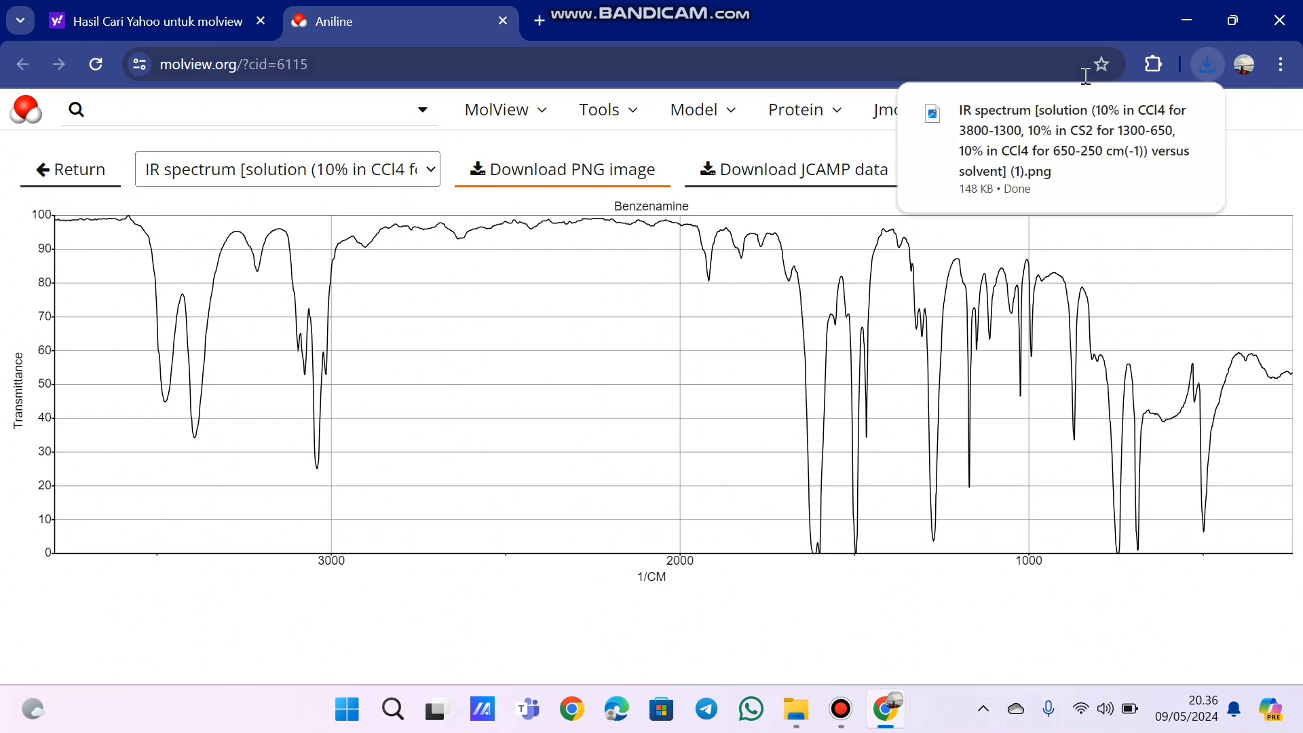
left_click(984, 117)
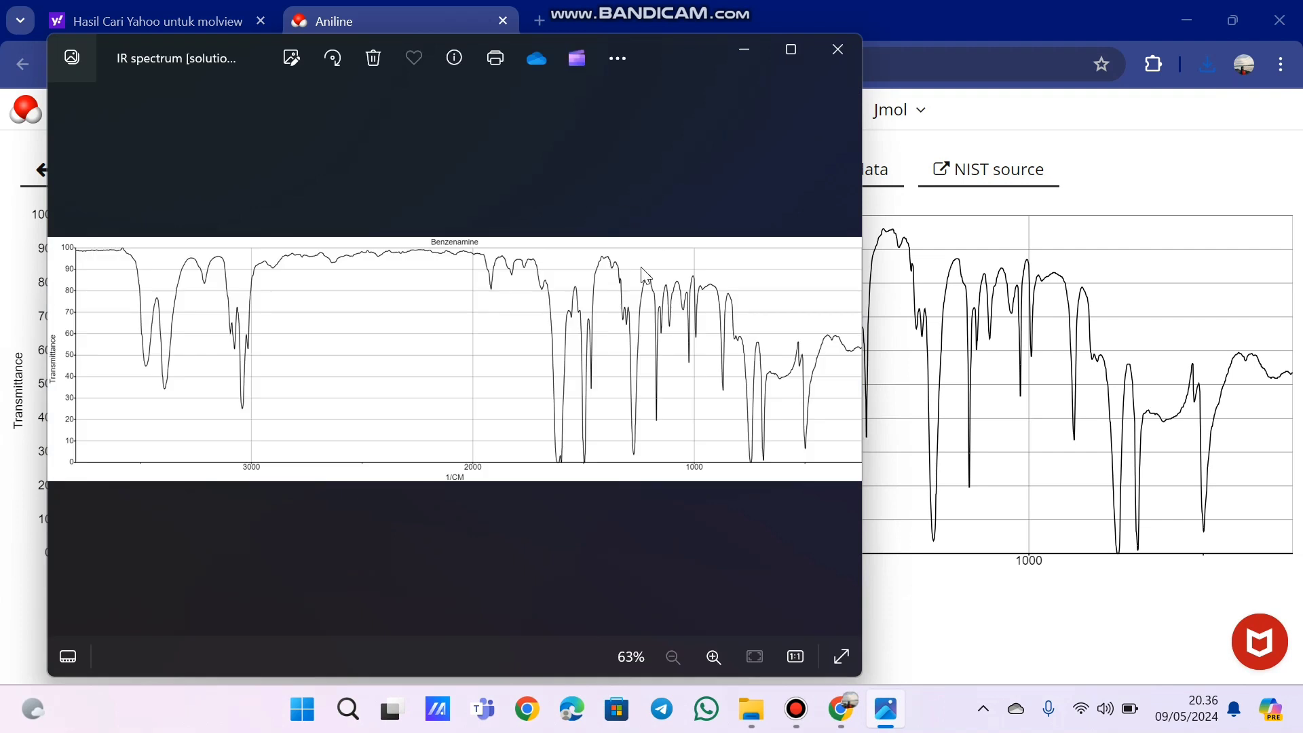
left_click(839, 53)
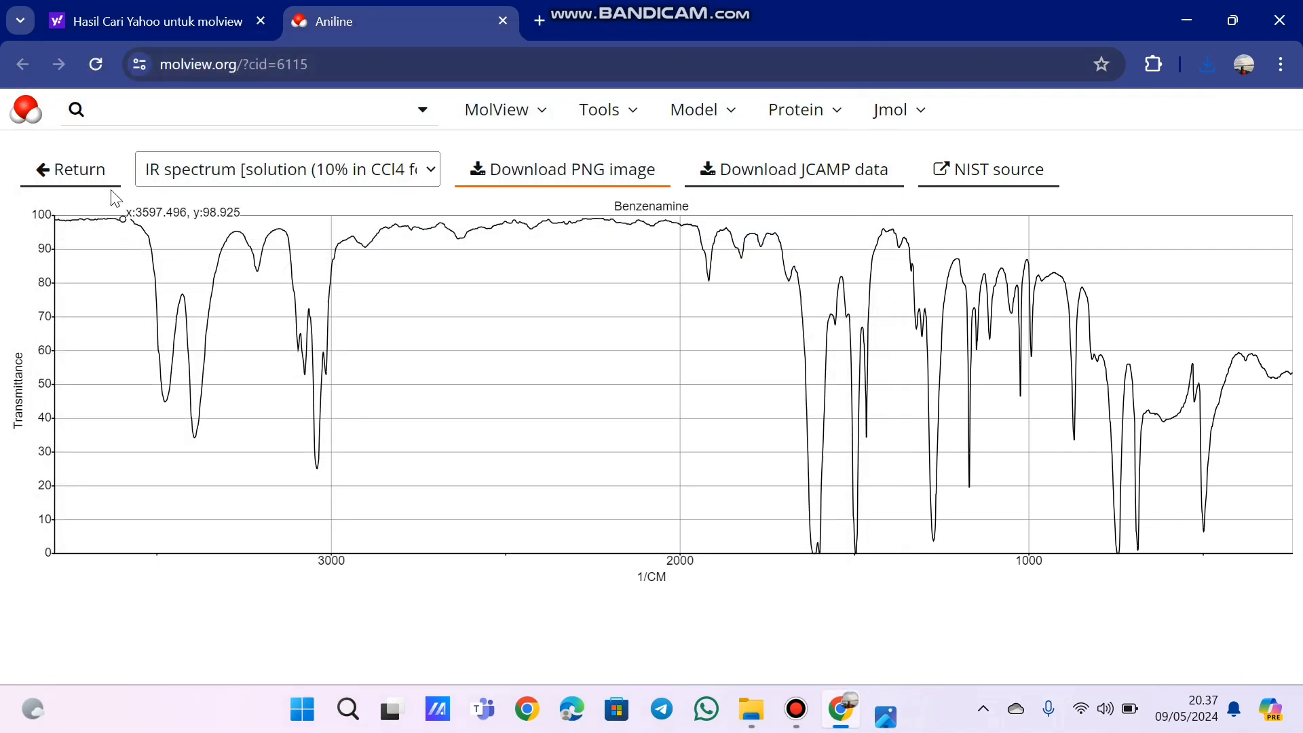
left_click(107, 178)
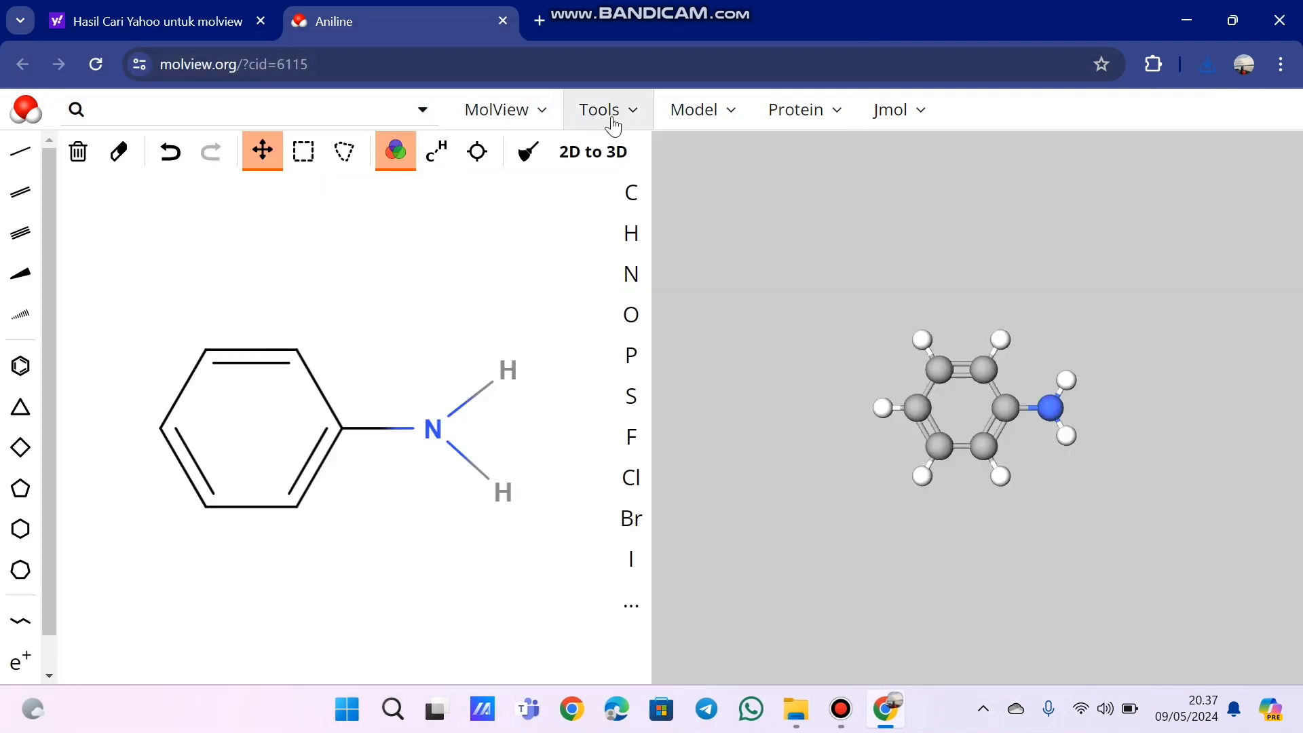
- Open aniline's PubChem source page, look through the compound summary down to the structures section, and return to MolView
left_click(637, 116)
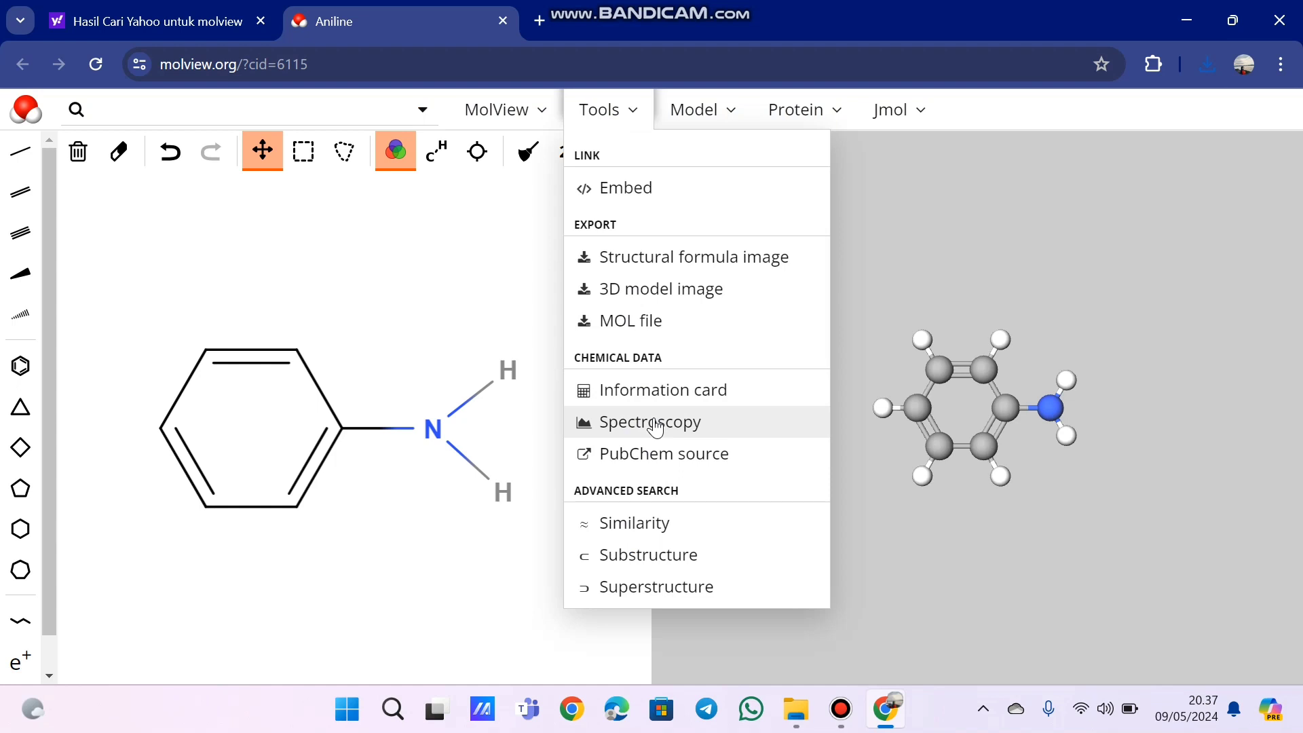
left_click(623, 458)
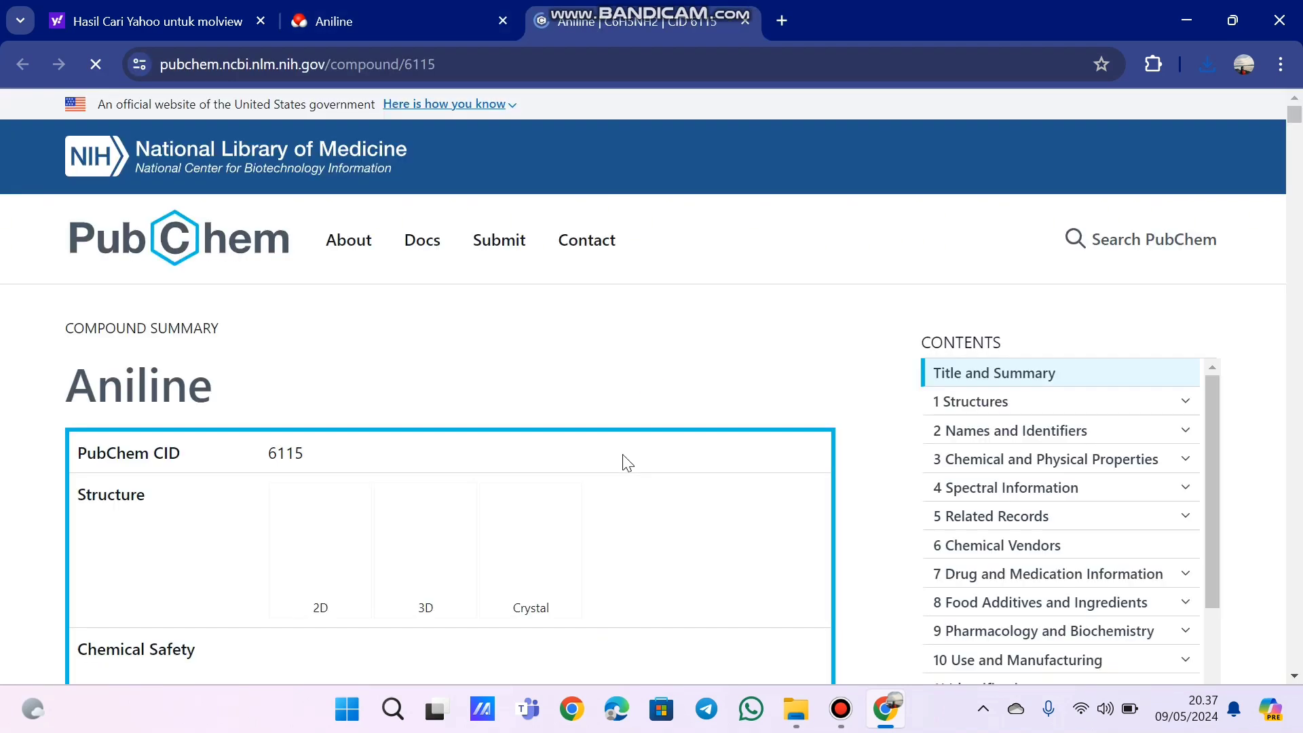
scroll(648, 489, "down", 4)
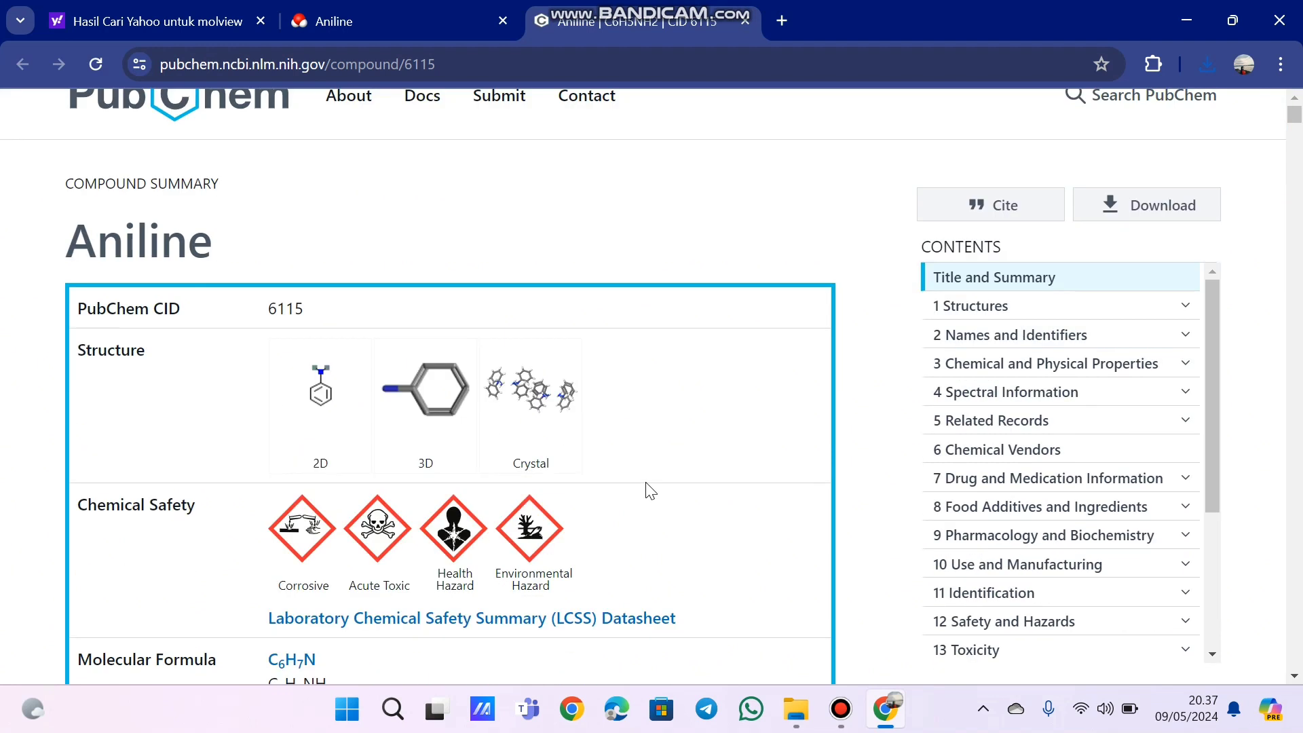
scroll(651, 490, "down", 1)
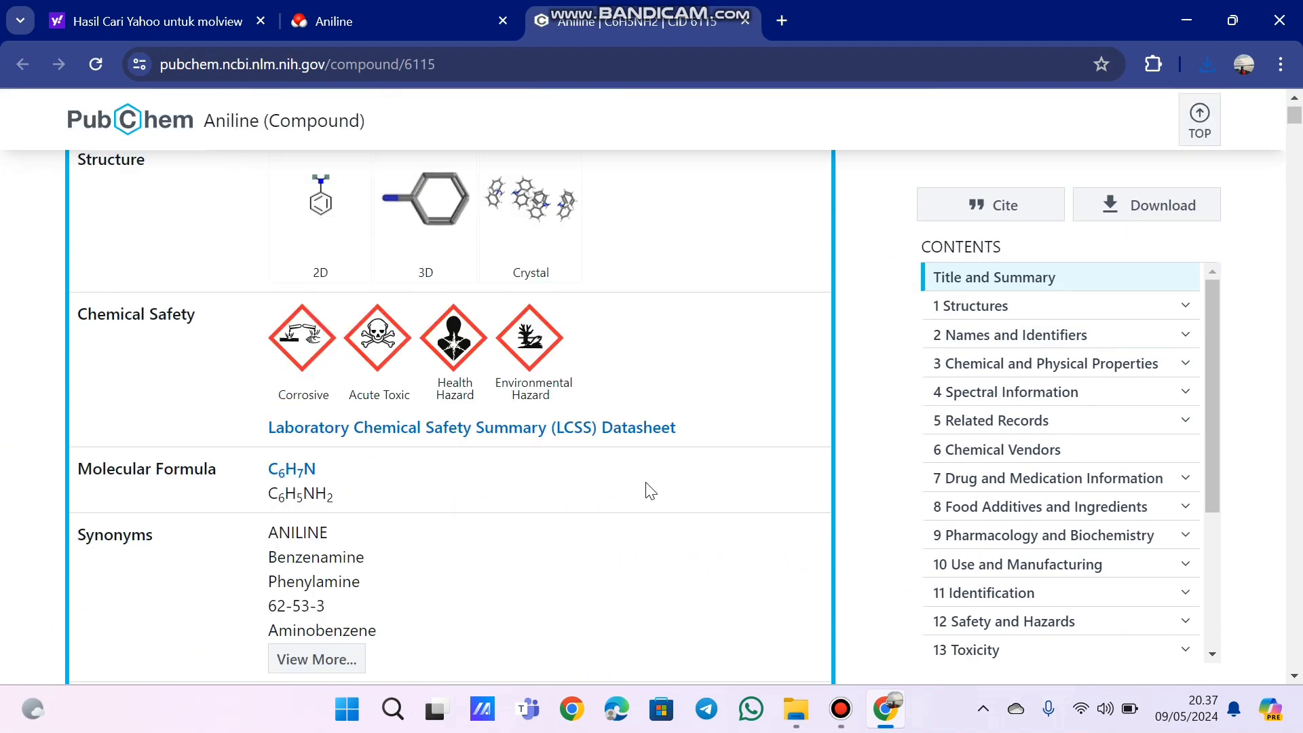
scroll(651, 490, "up", 5)
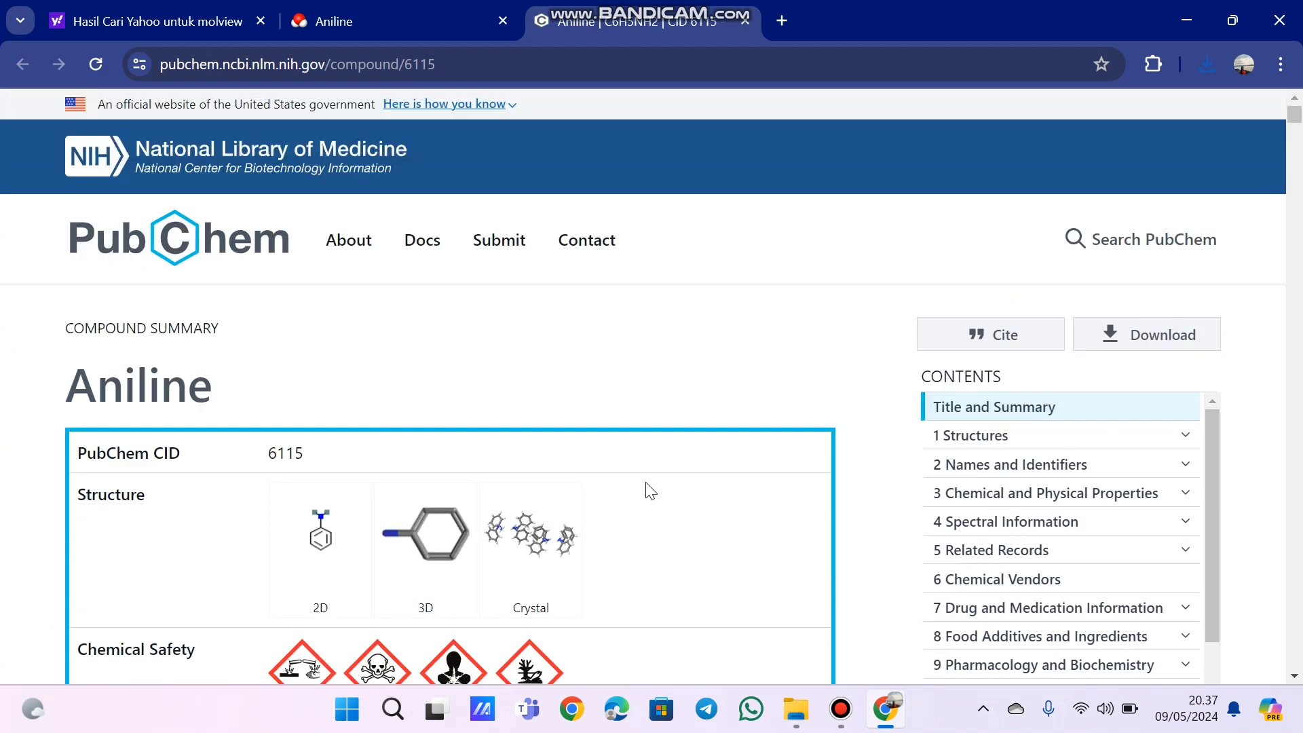
scroll(651, 491, "down", 1)
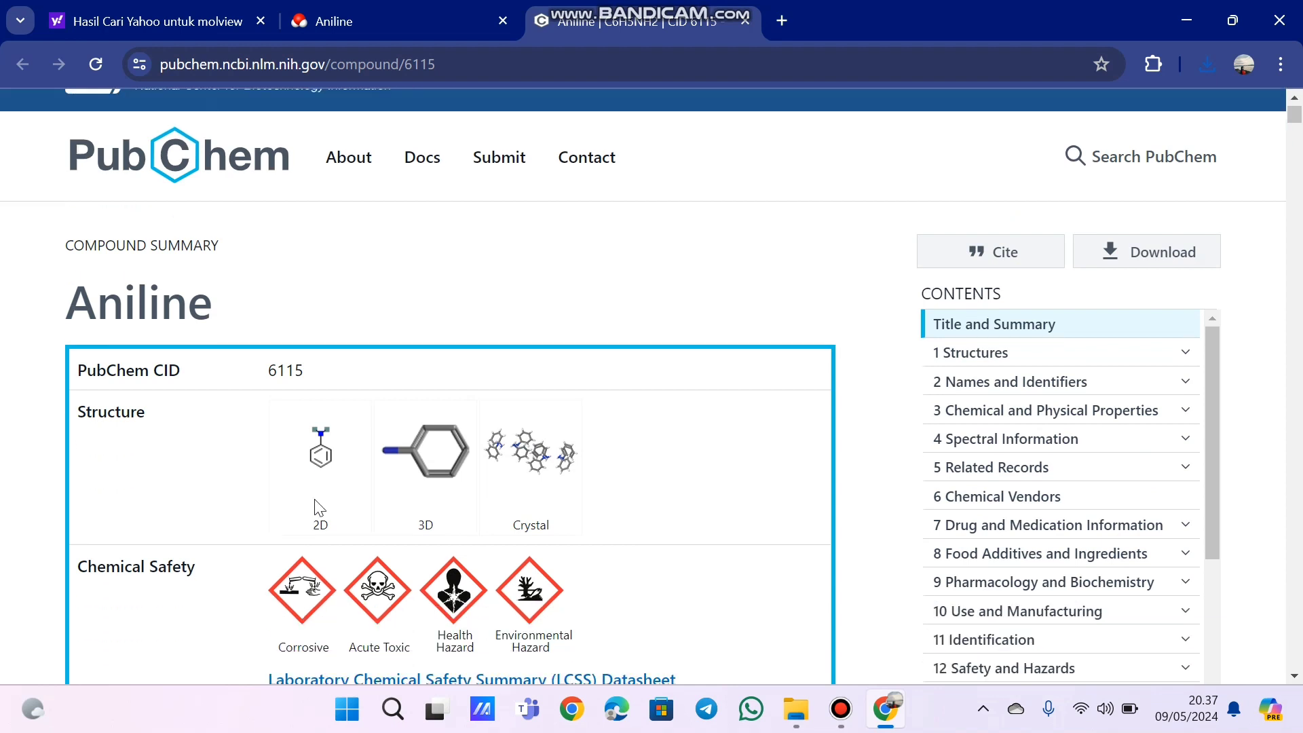
scroll(448, 537, "down", 12)
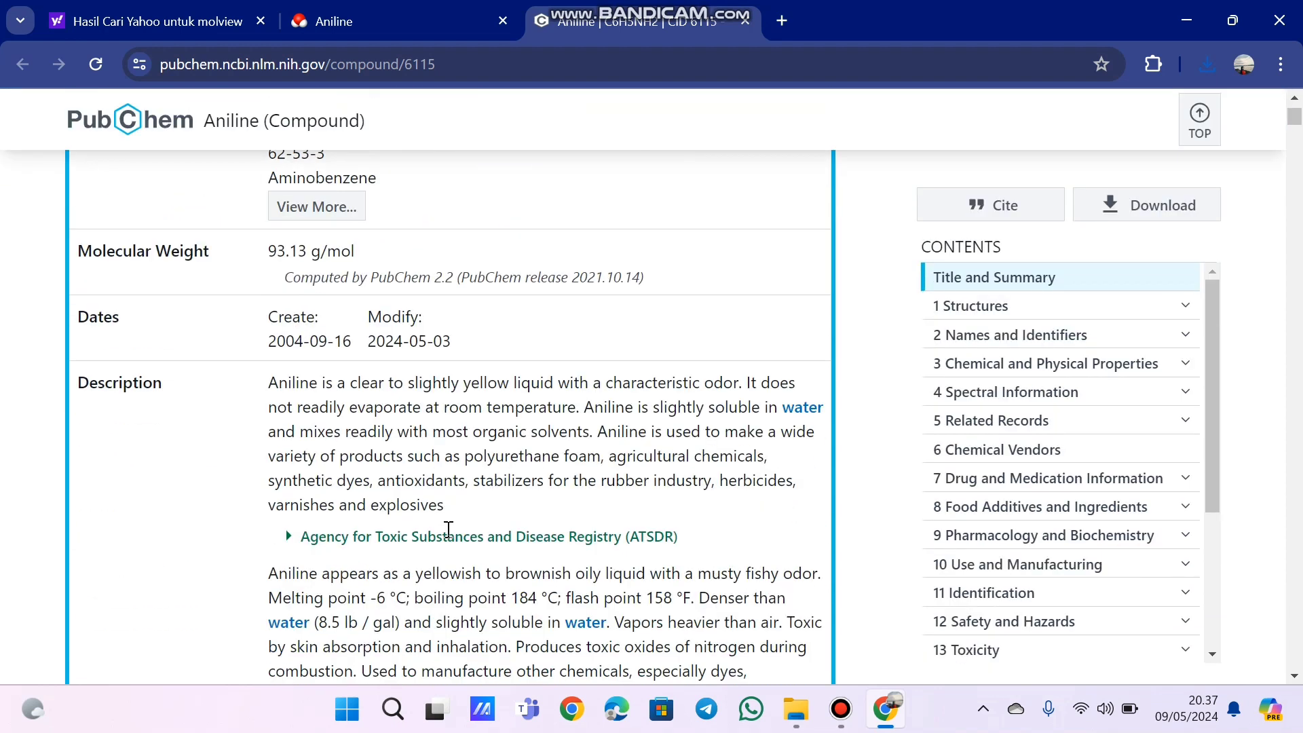
scroll(448, 529, "down", 10)
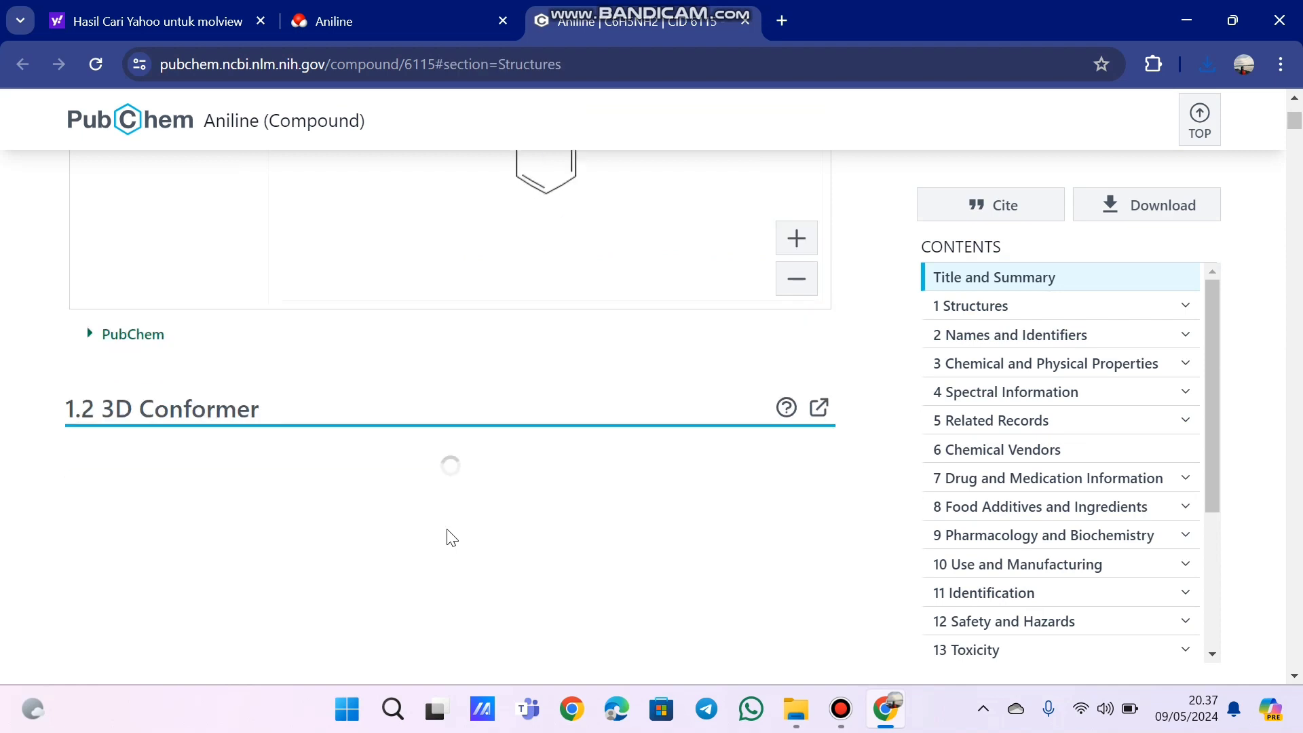
scroll(448, 537, "up", 20)
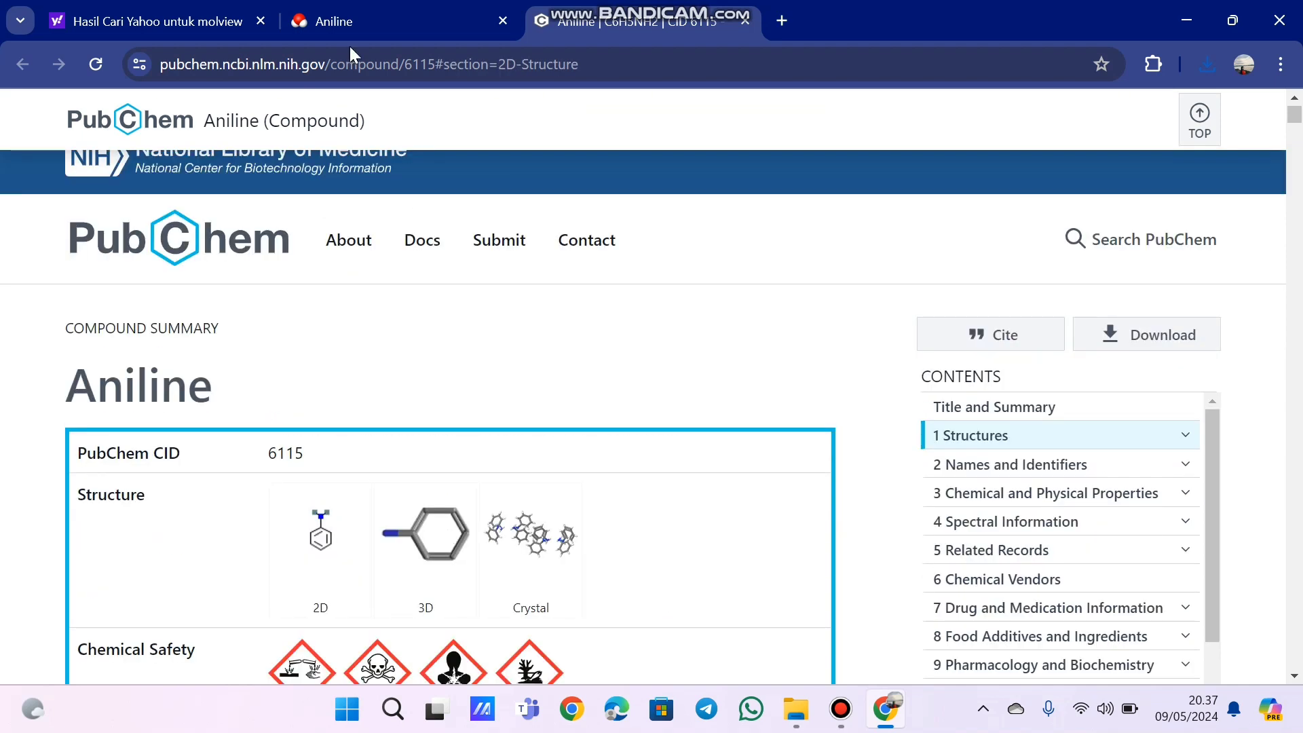
left_click(349, 23)
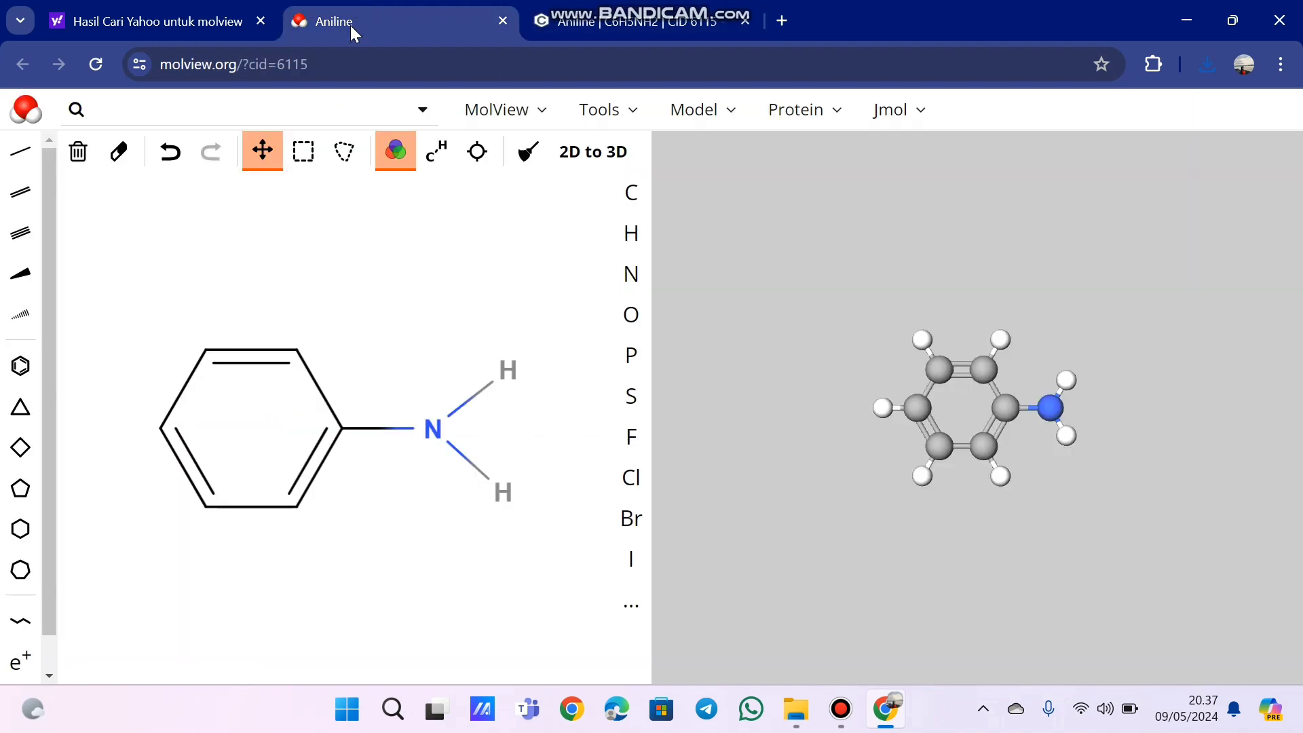
- Run a similarity search for aniline, browse the similar compounds, and return to the structure view
left_click(641, 123)
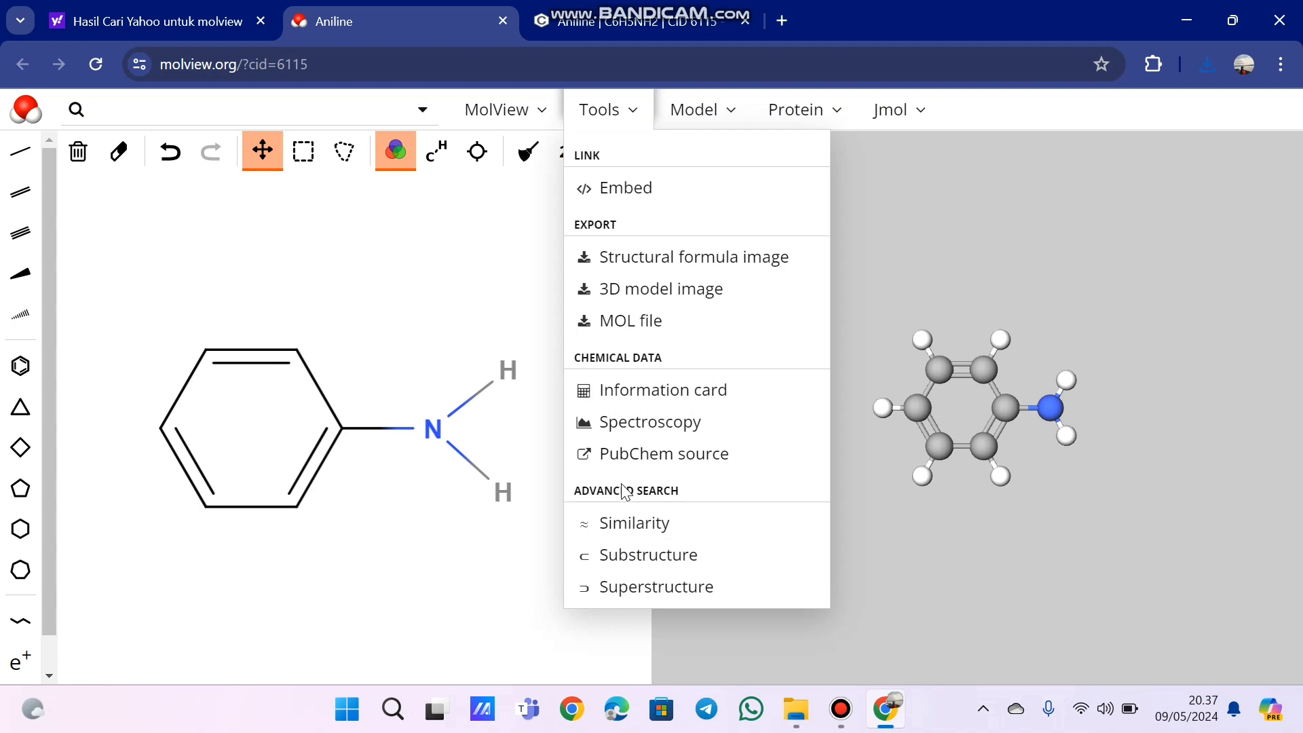
left_click(628, 538)
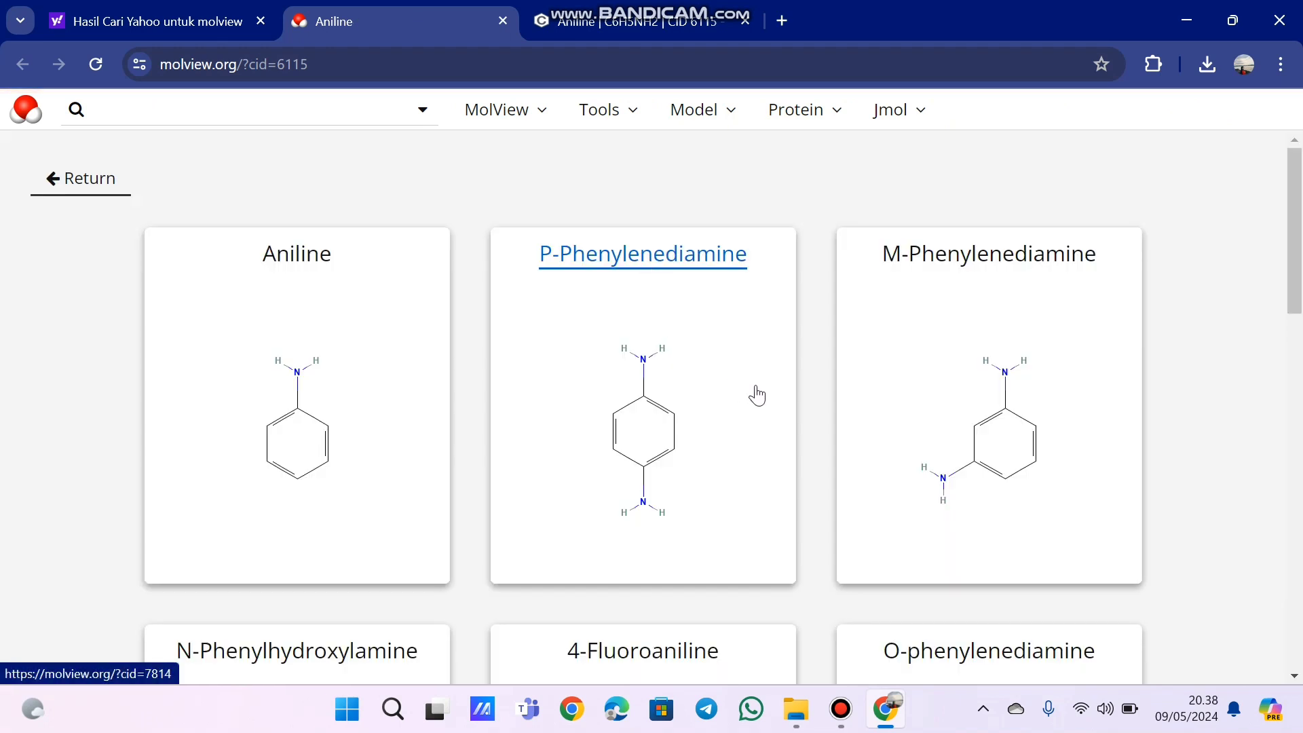
scroll(757, 395, "down", 10)
scroll(756, 395, "down", 9)
scroll(757, 395, "up", 8)
scroll(757, 395, "down", 15)
scroll(757, 395, "up", 13)
scroll(757, 395, "up", 20)
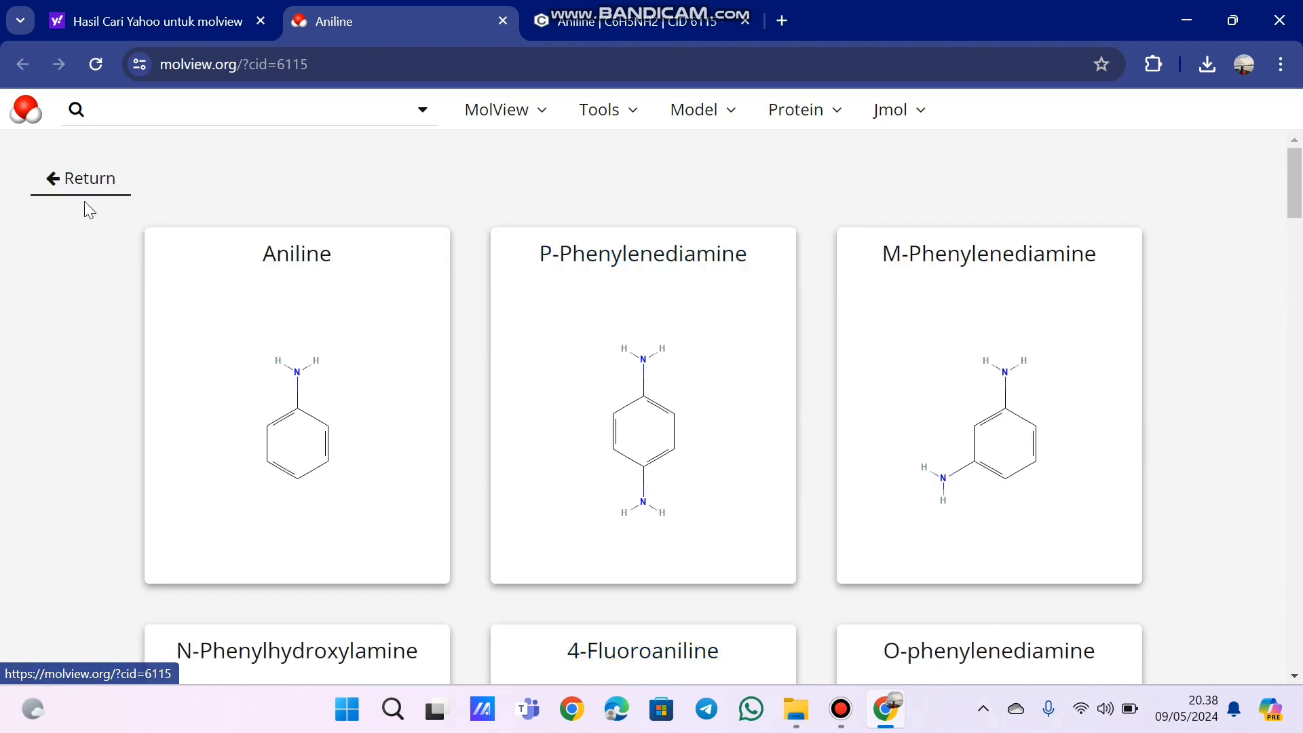
left_click(79, 198)
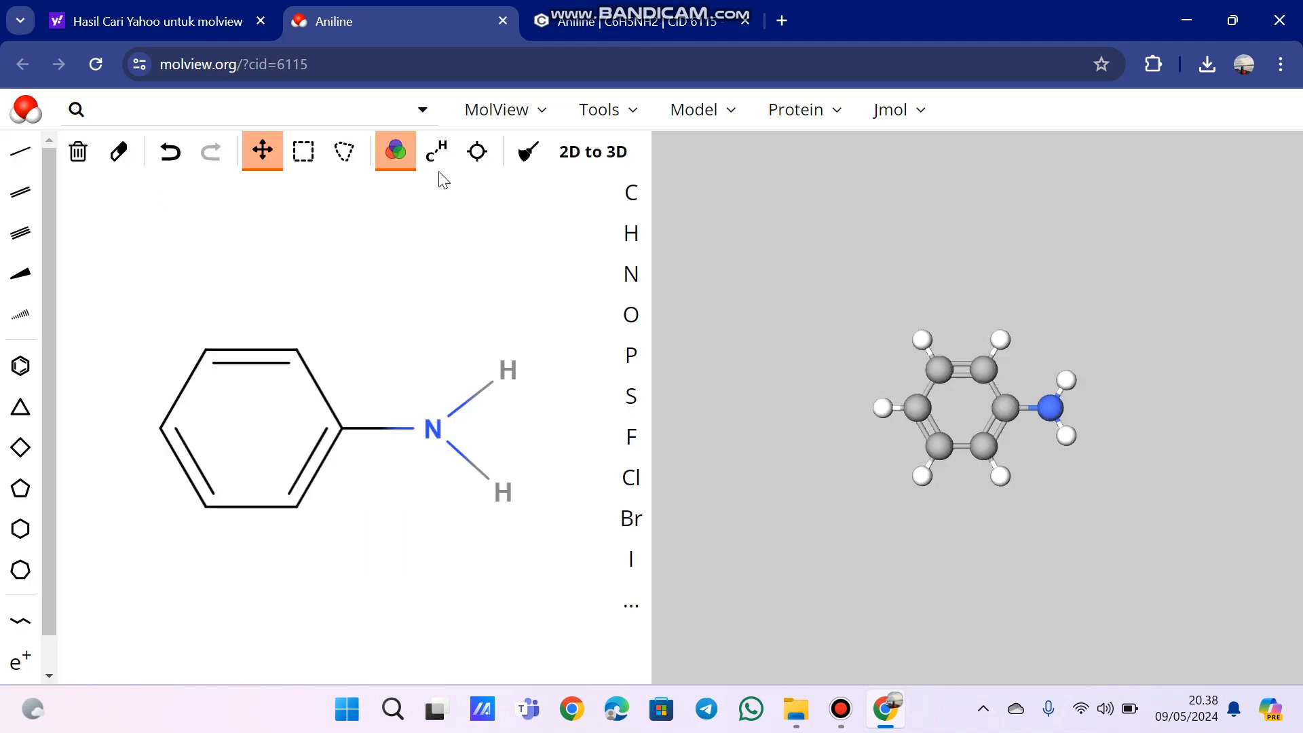
- Display the aniline 3D model in the Stick representation and in the van der Waals Spheres representation
left_click(632, 114)
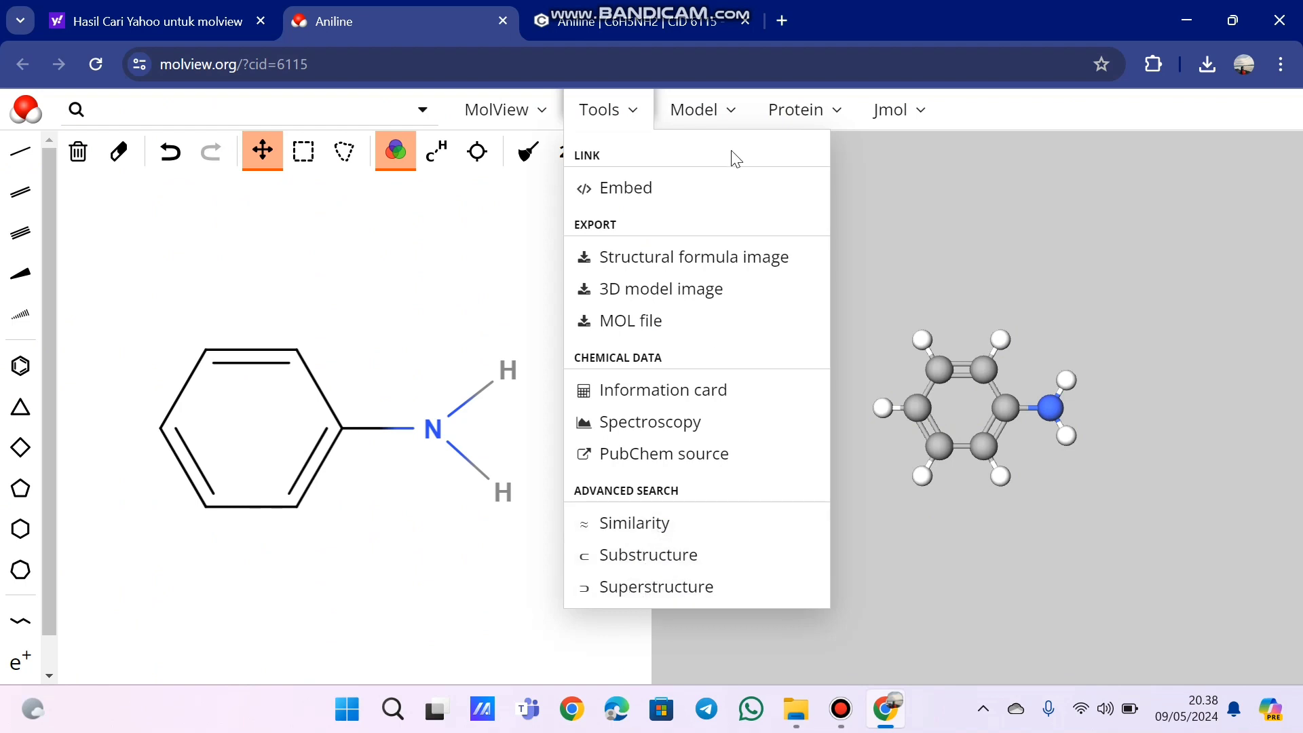
left_click(731, 117)
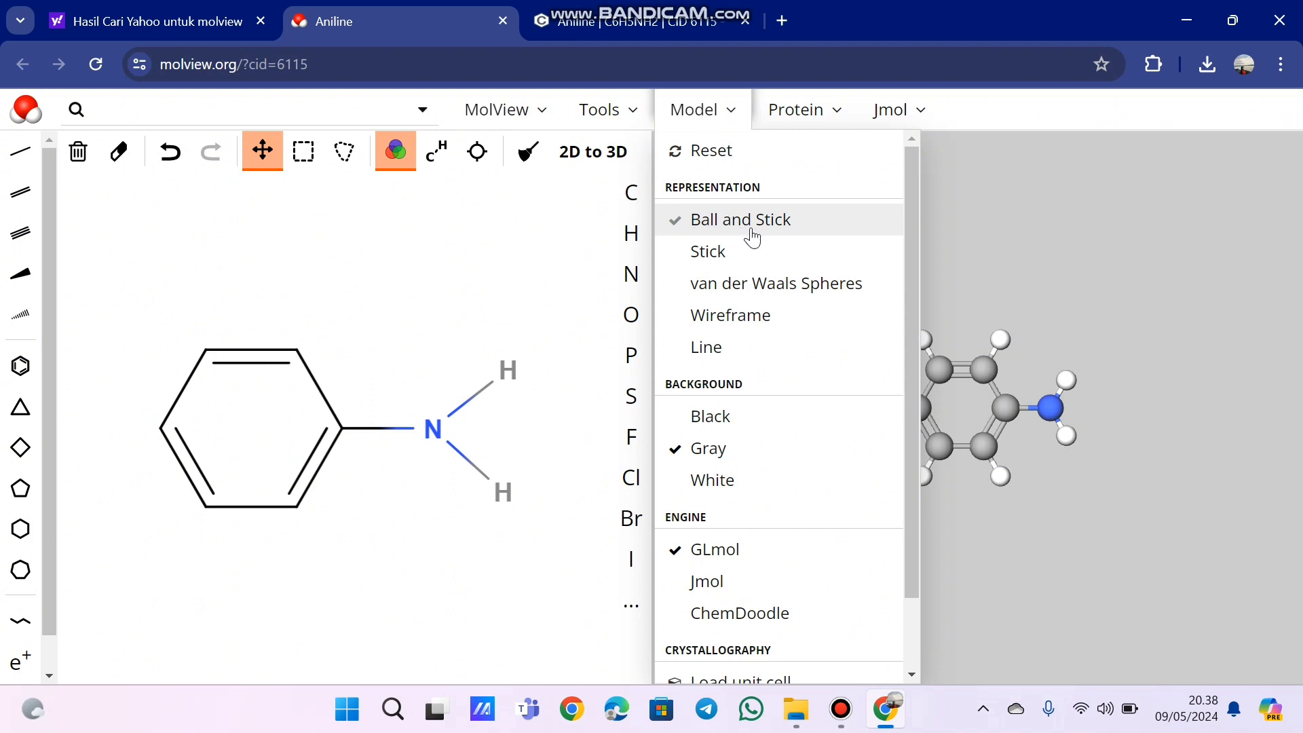
left_click(740, 249)
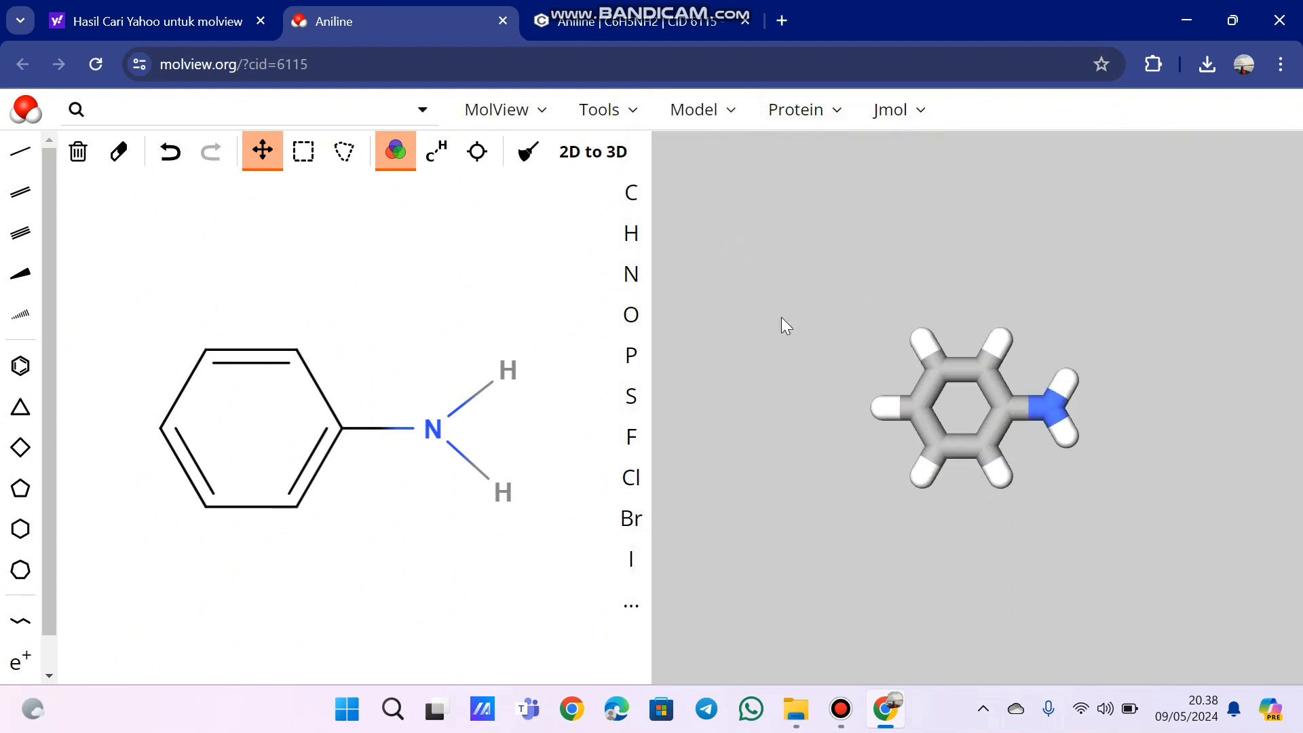
left_click(722, 114)
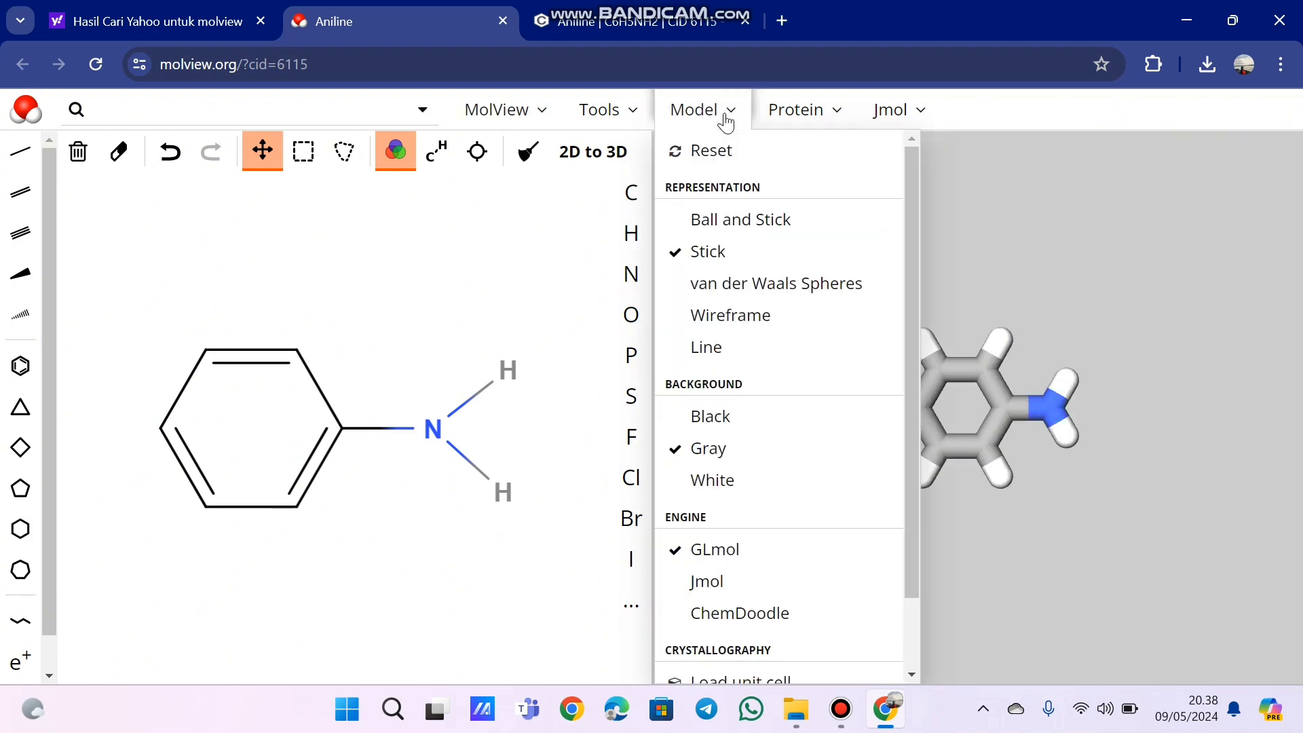
left_click(740, 282)
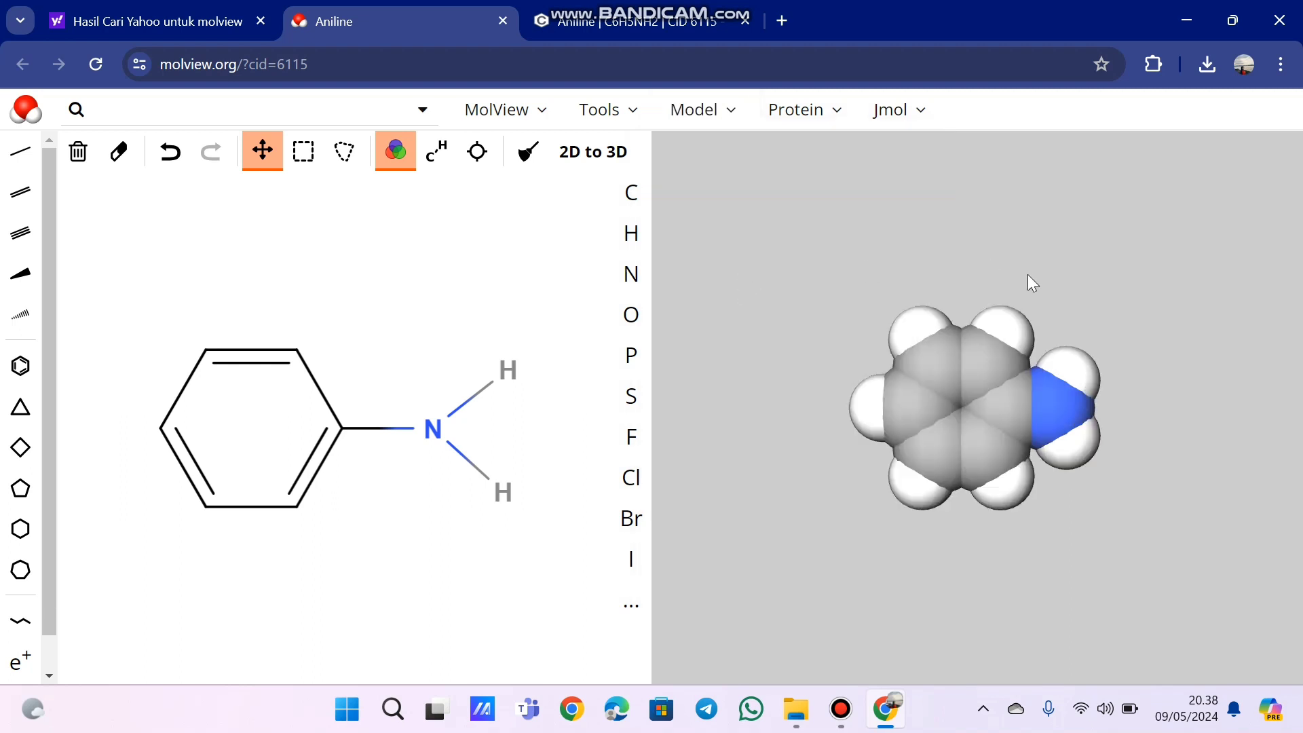
- Preview the 3D model as Wireframe and as Line, and restore the Ball and Stick representation
left_click(723, 108)
left_click(708, 314)
left_click(727, 114)
left_click(750, 349)
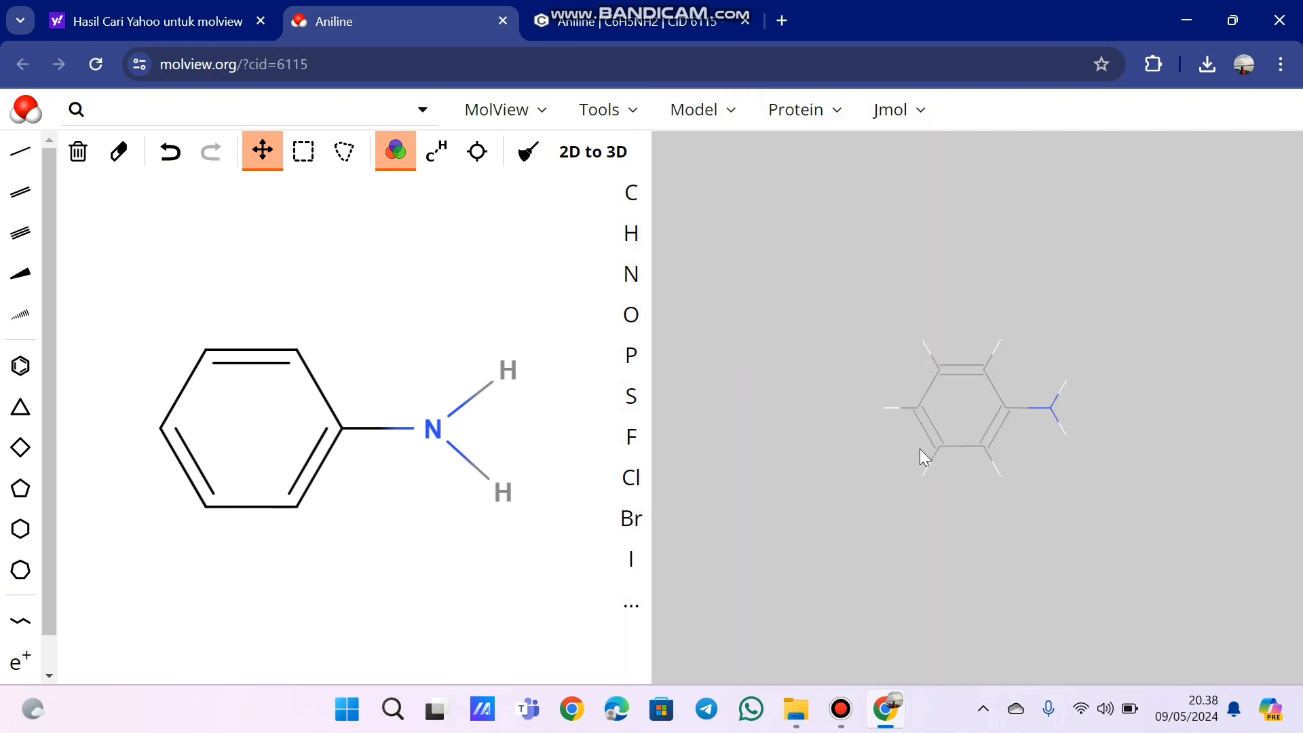
left_click(735, 120)
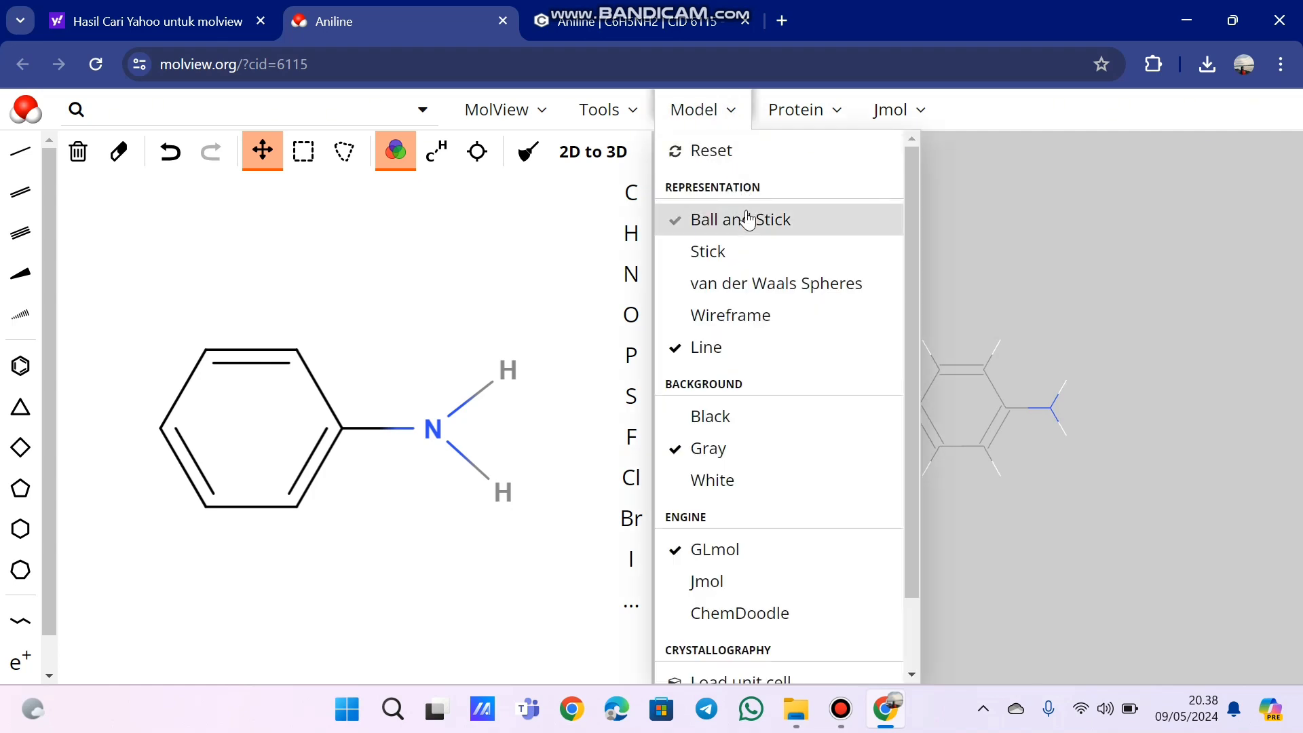
left_click(747, 219)
- Preview the 3D model on a White background and set the background back to Gray
left_click(732, 130)
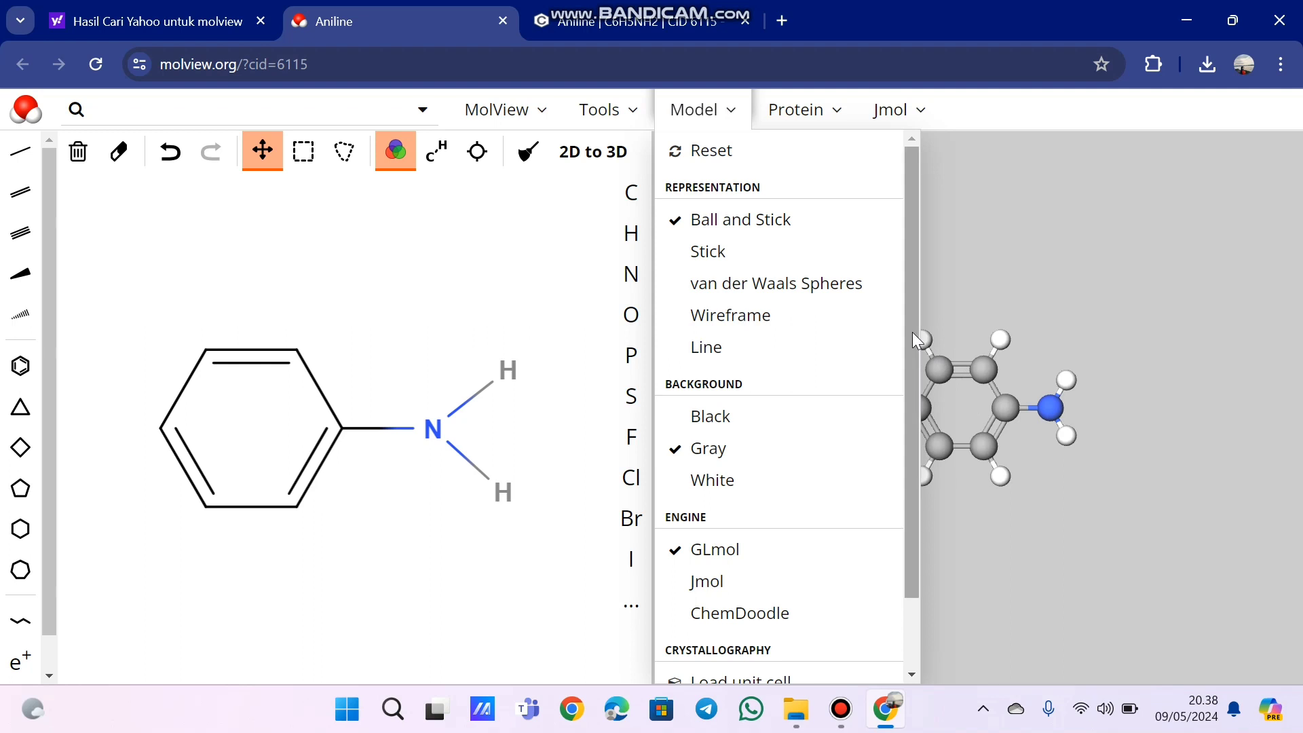
left_click_drag(912, 332, 914, 494)
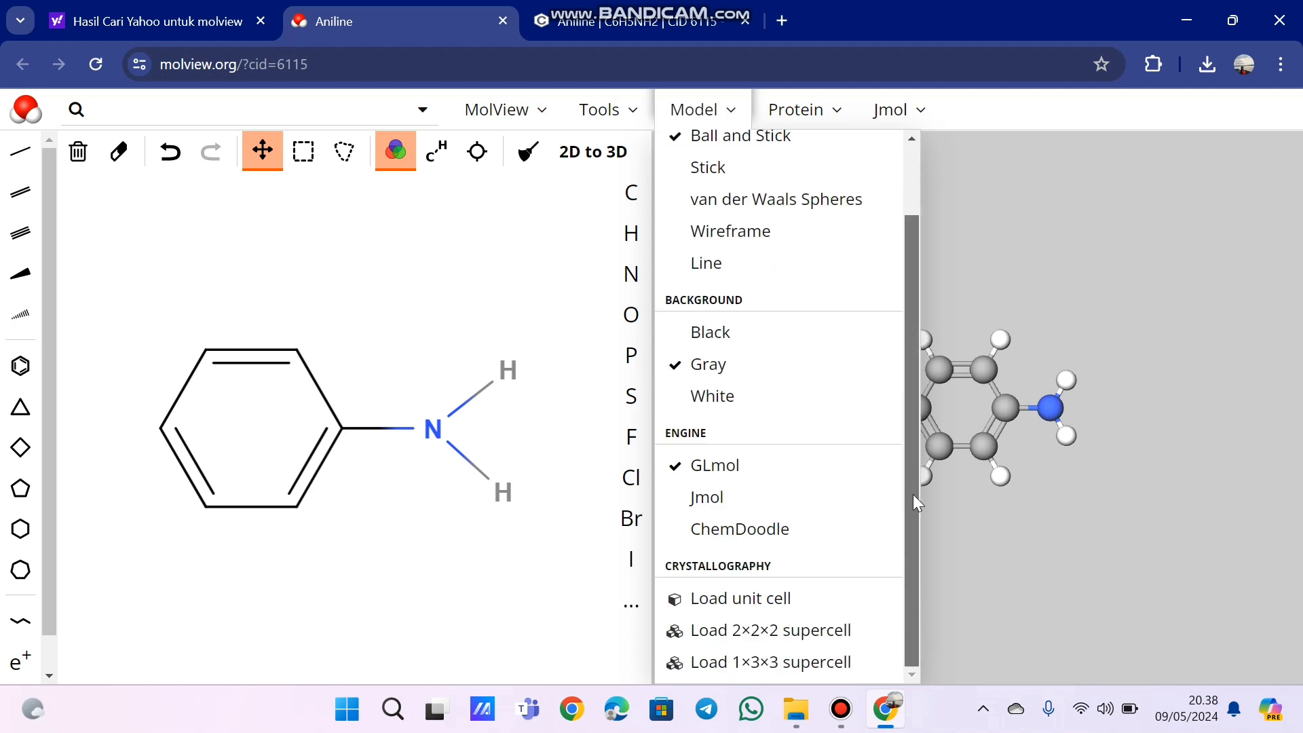
left_click(811, 395)
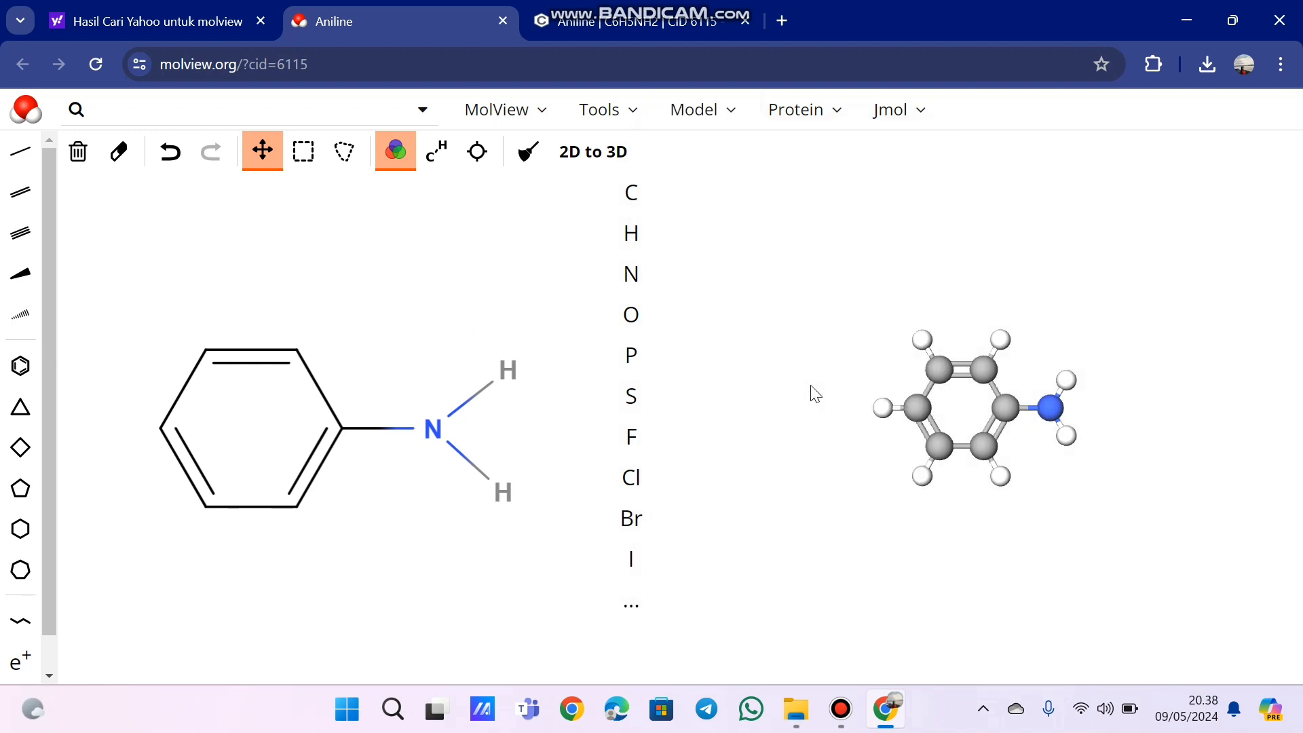
left_click(712, 120)
left_click(758, 372)
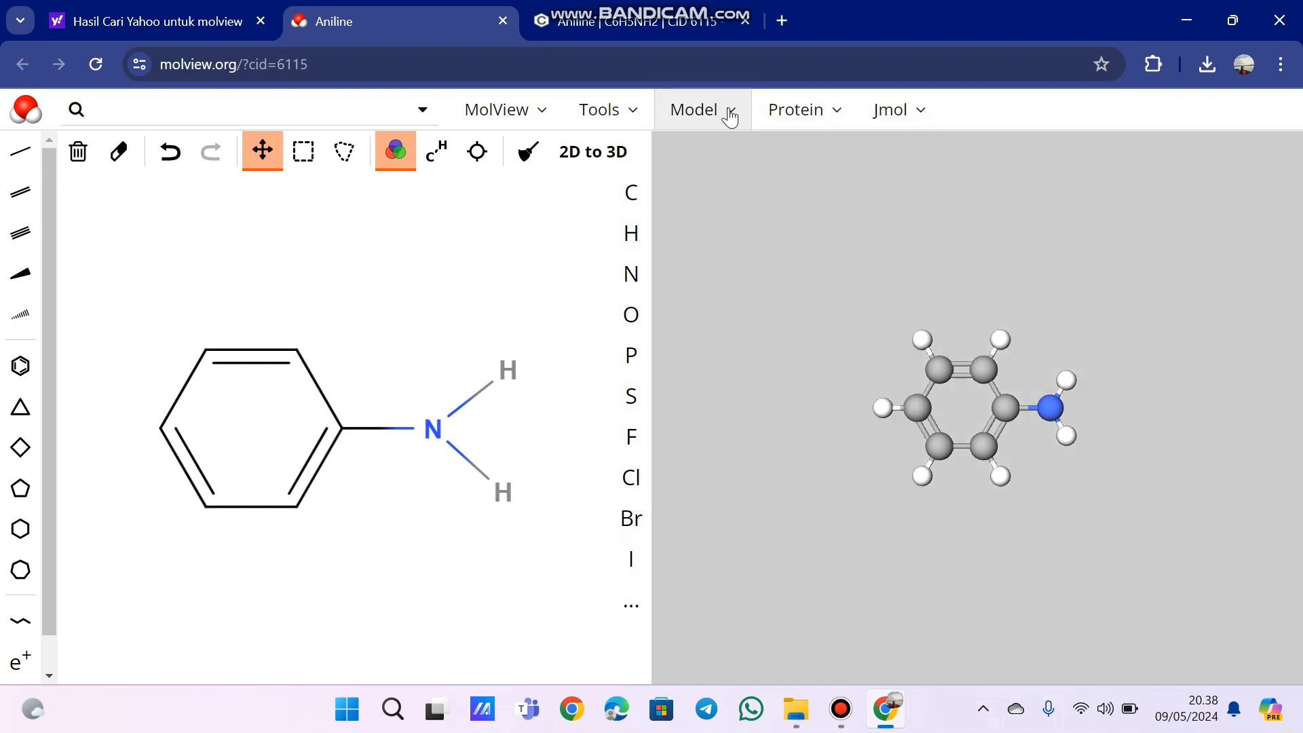
- Switch the 3D model's rendering engine to Jmol
left_click(727, 108)
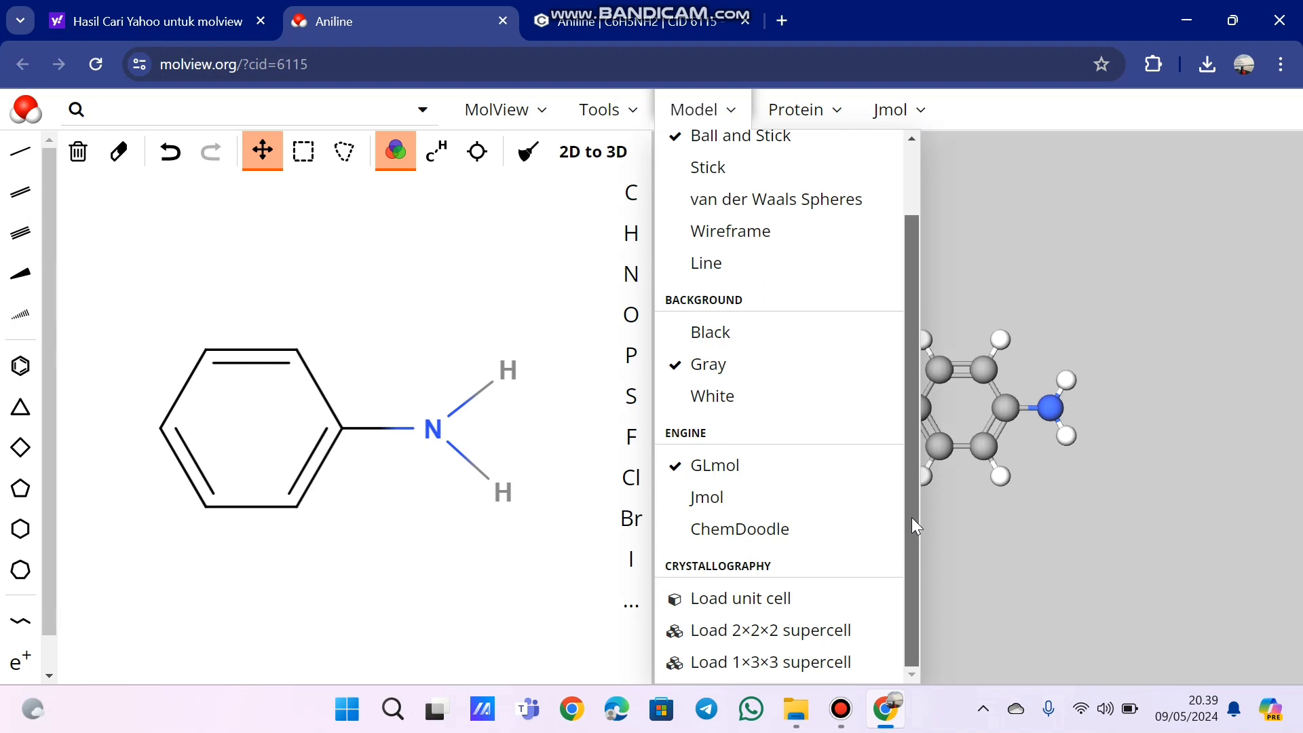
scroll(911, 517, "up", 2)
left_click_drag(906, 369, 902, 588)
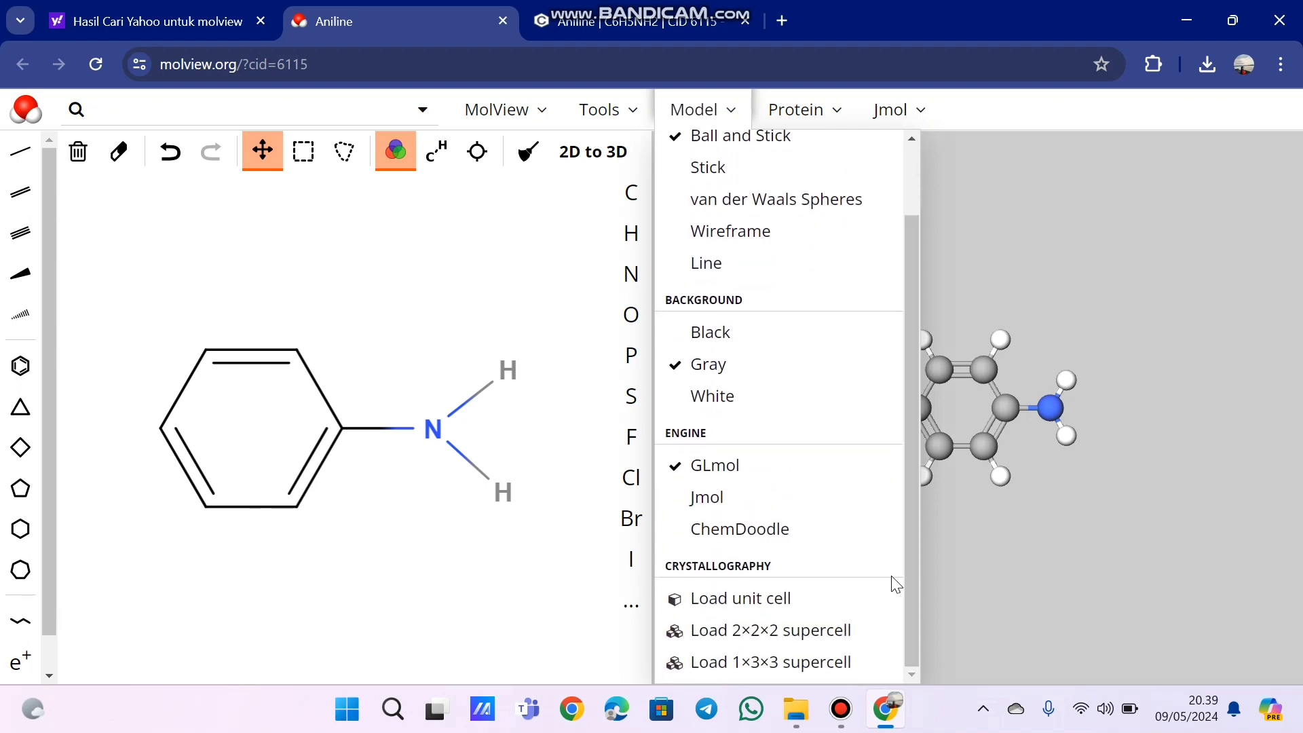
left_click(738, 499)
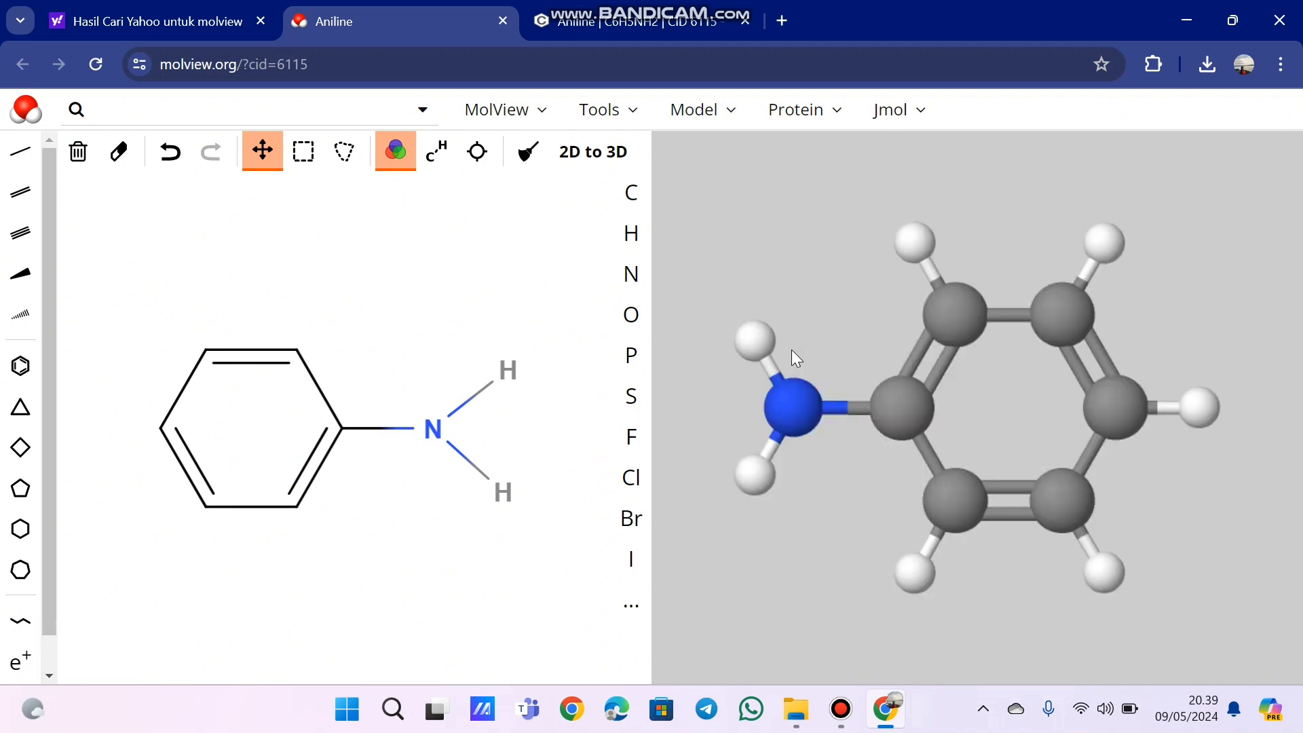
- Render the 3D model with the ChemDoodle engine and switch back to the GLmol engine
left_click(732, 122)
left_click(733, 531)
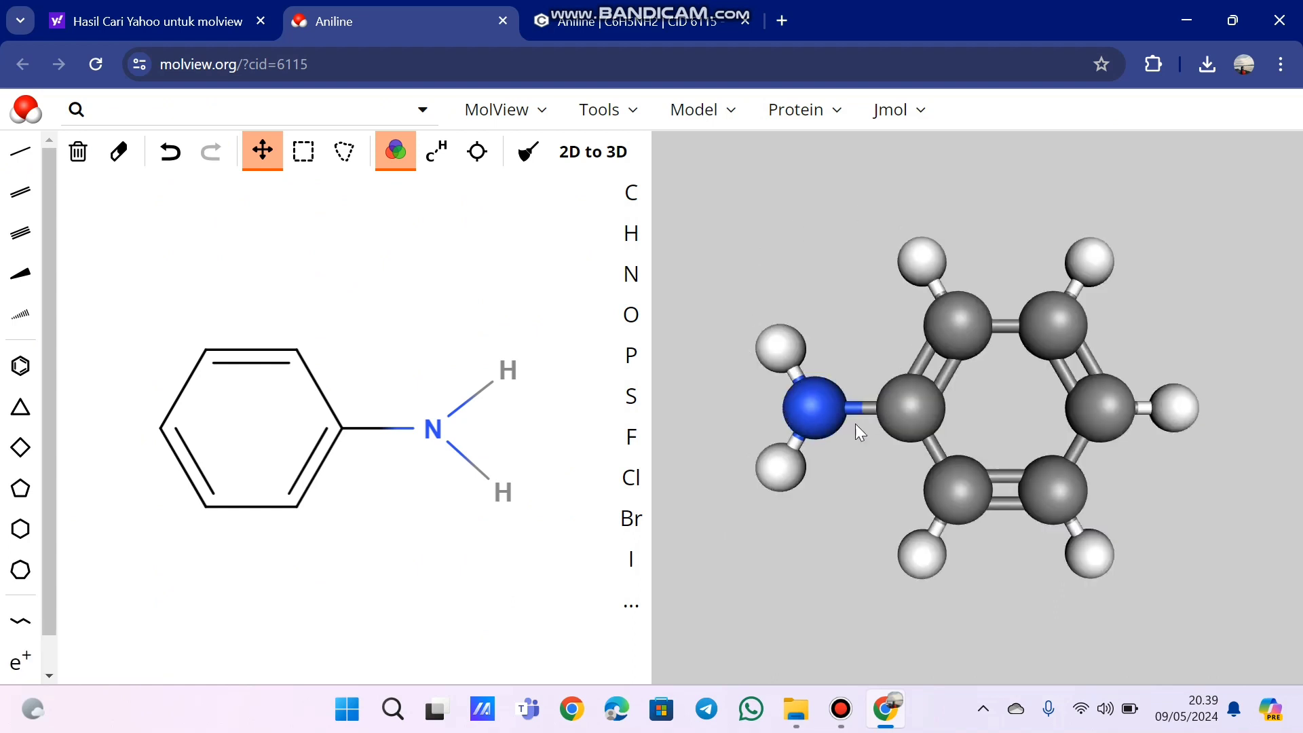
left_click(730, 125)
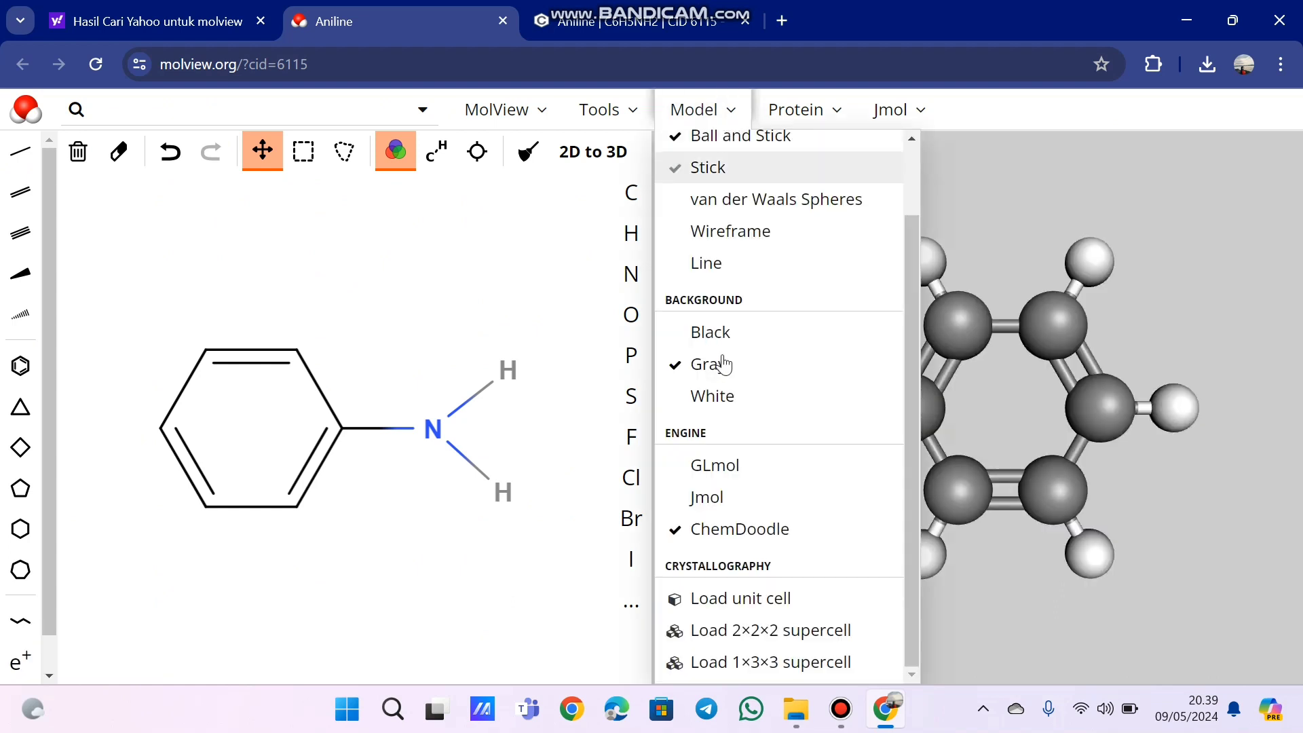
left_click(717, 468)
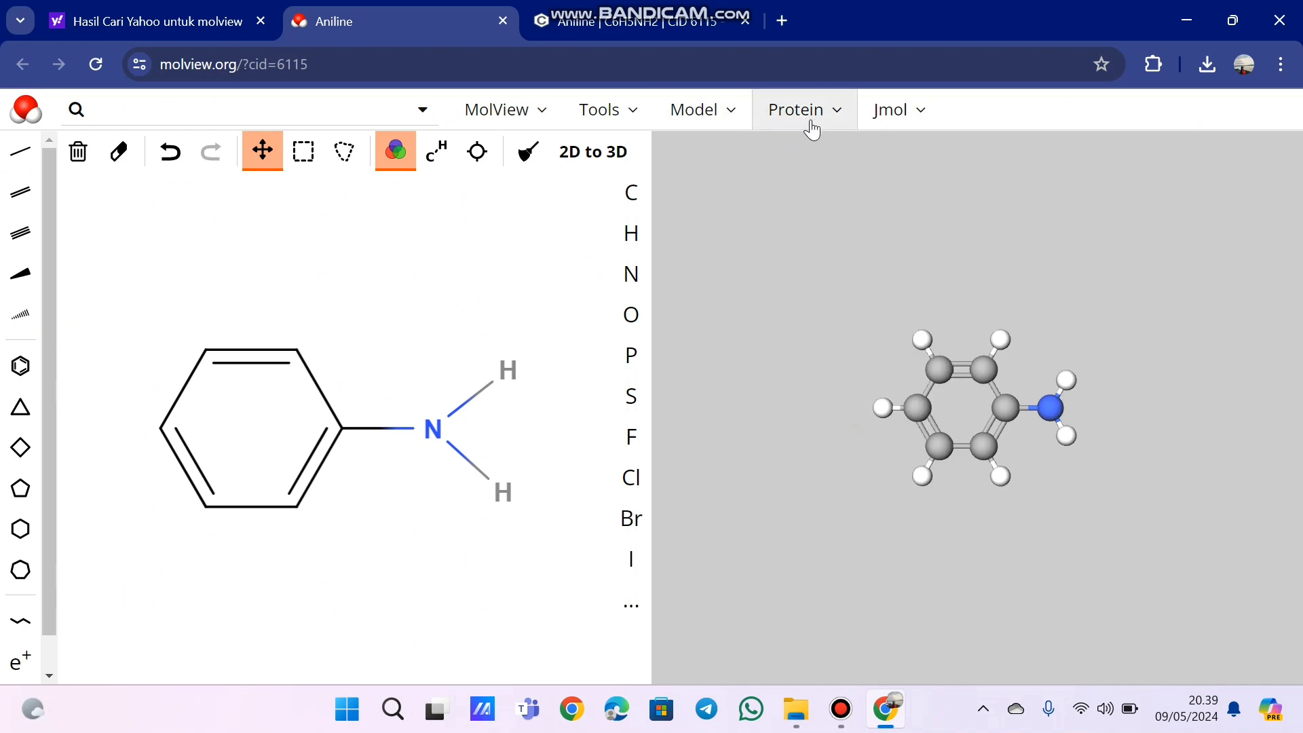
left_click(739, 112)
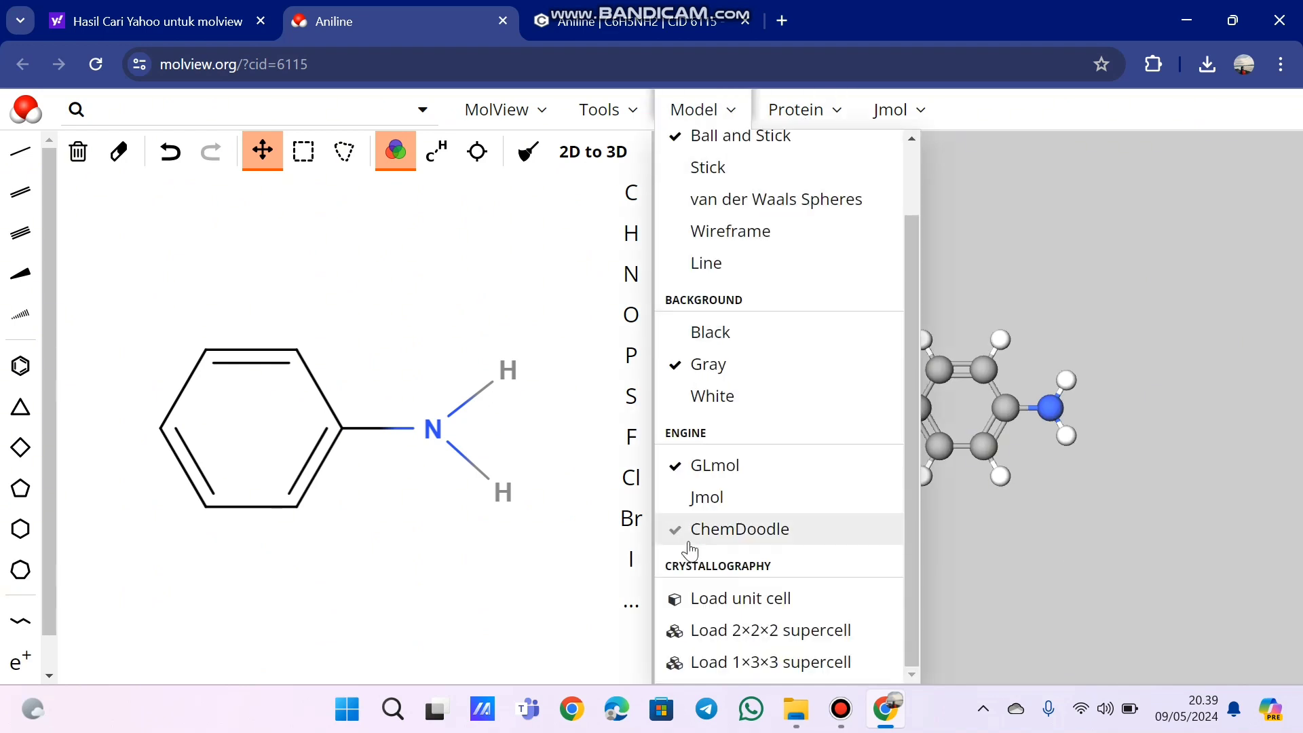
left_click_drag(907, 292, 917, 209)
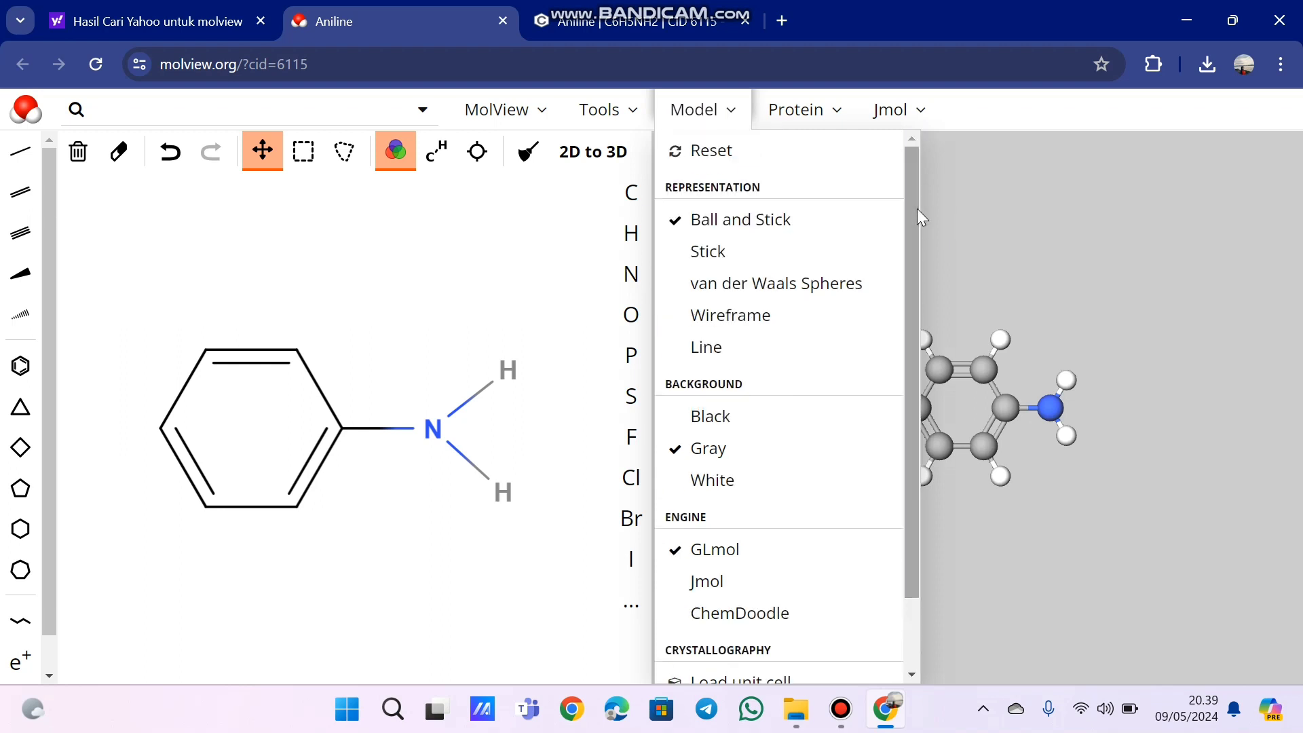
left_click(978, 224)
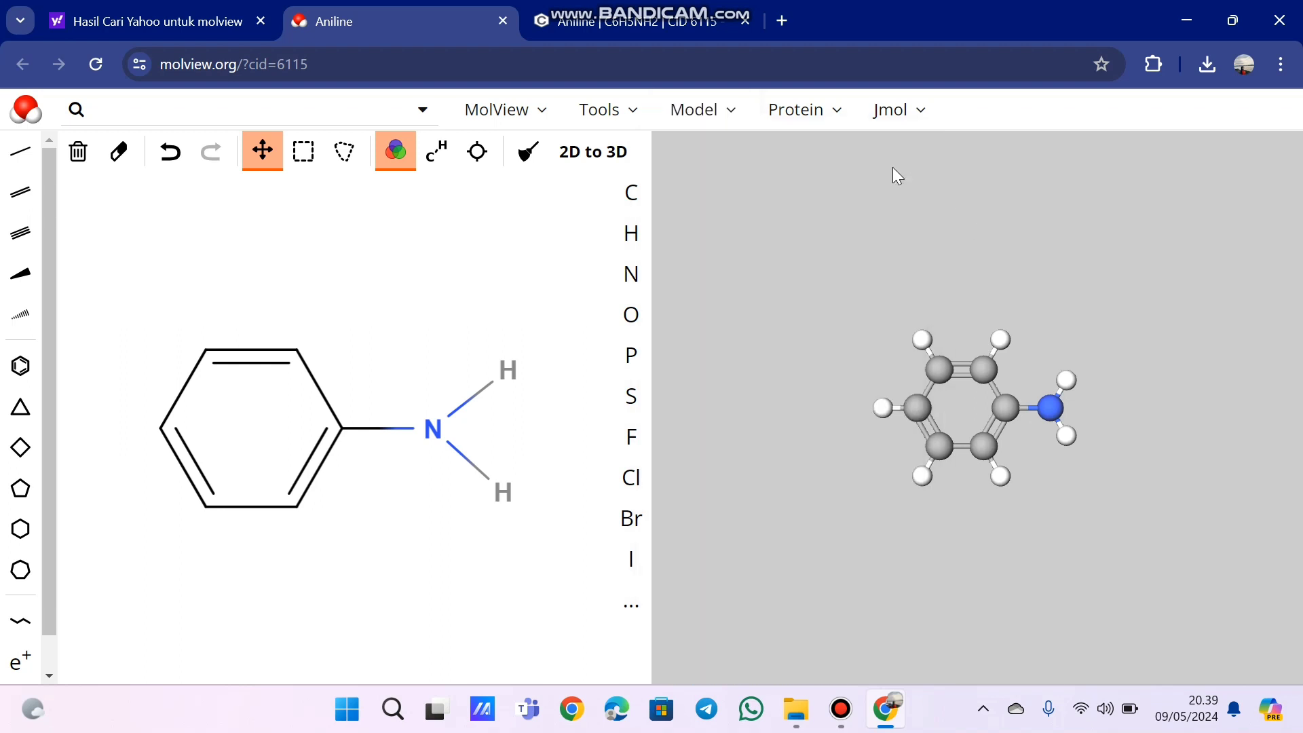
- Search for "am" and load the Amylase digestive enzyme as the 3D protein structure
left_click(803, 112)
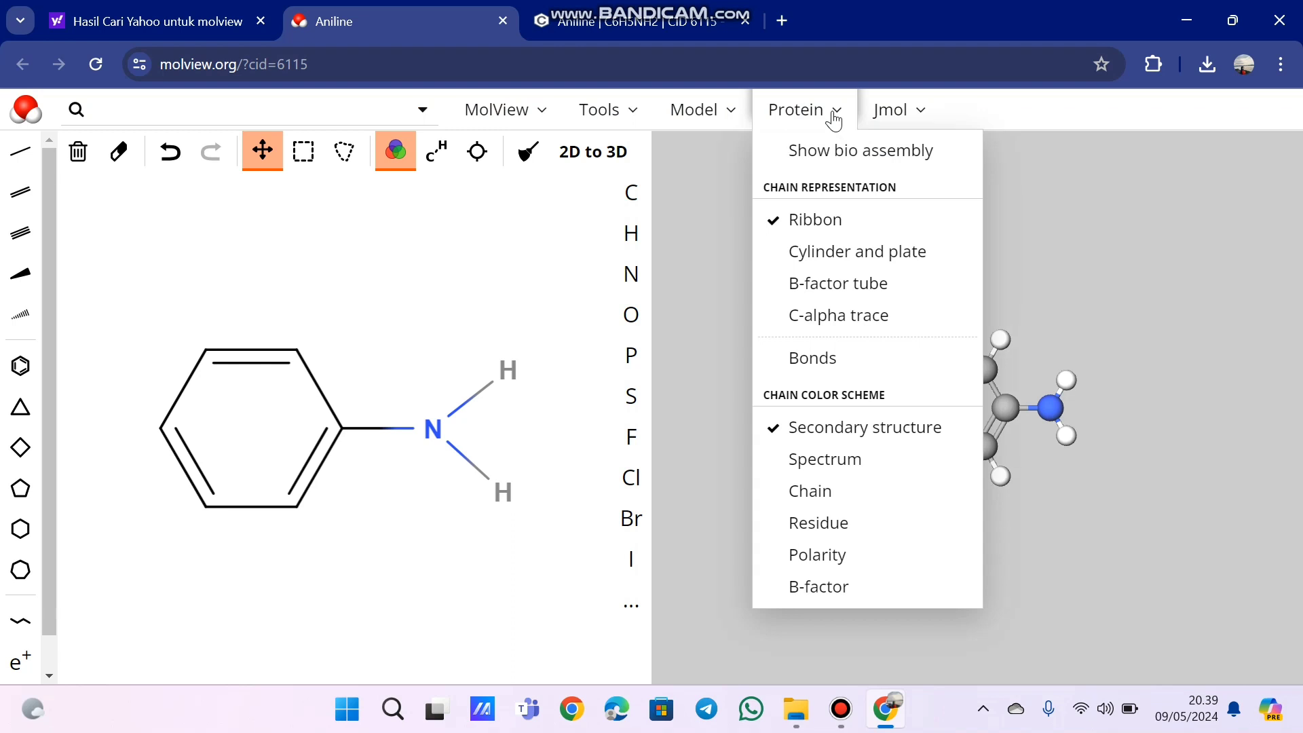
left_click(835, 110)
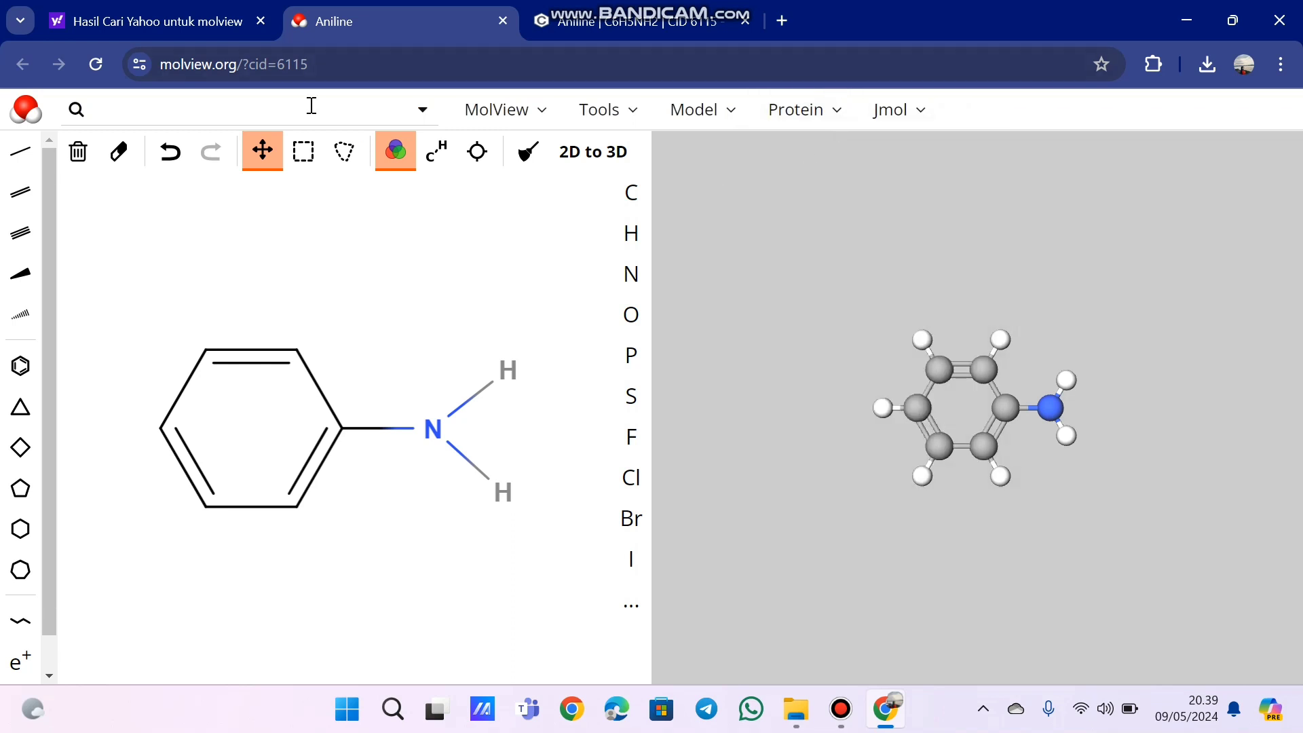
left_click(104, 112)
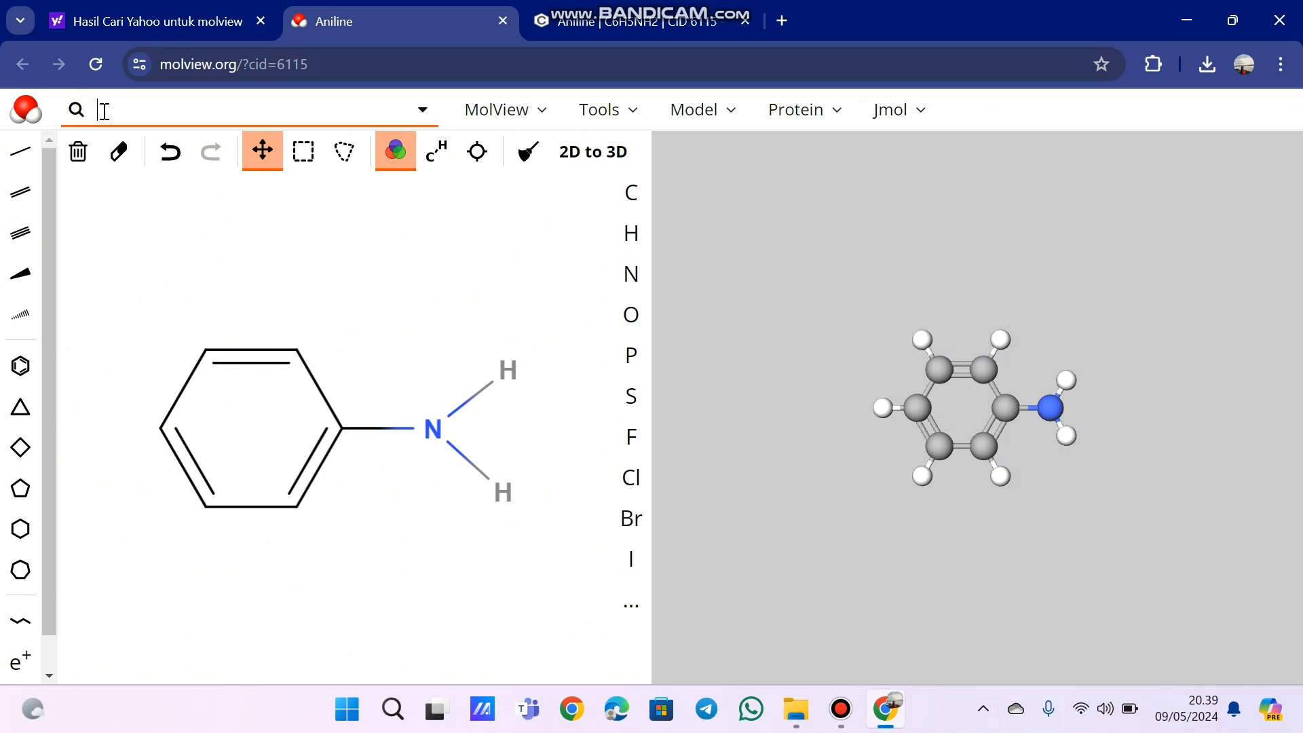
type("am")
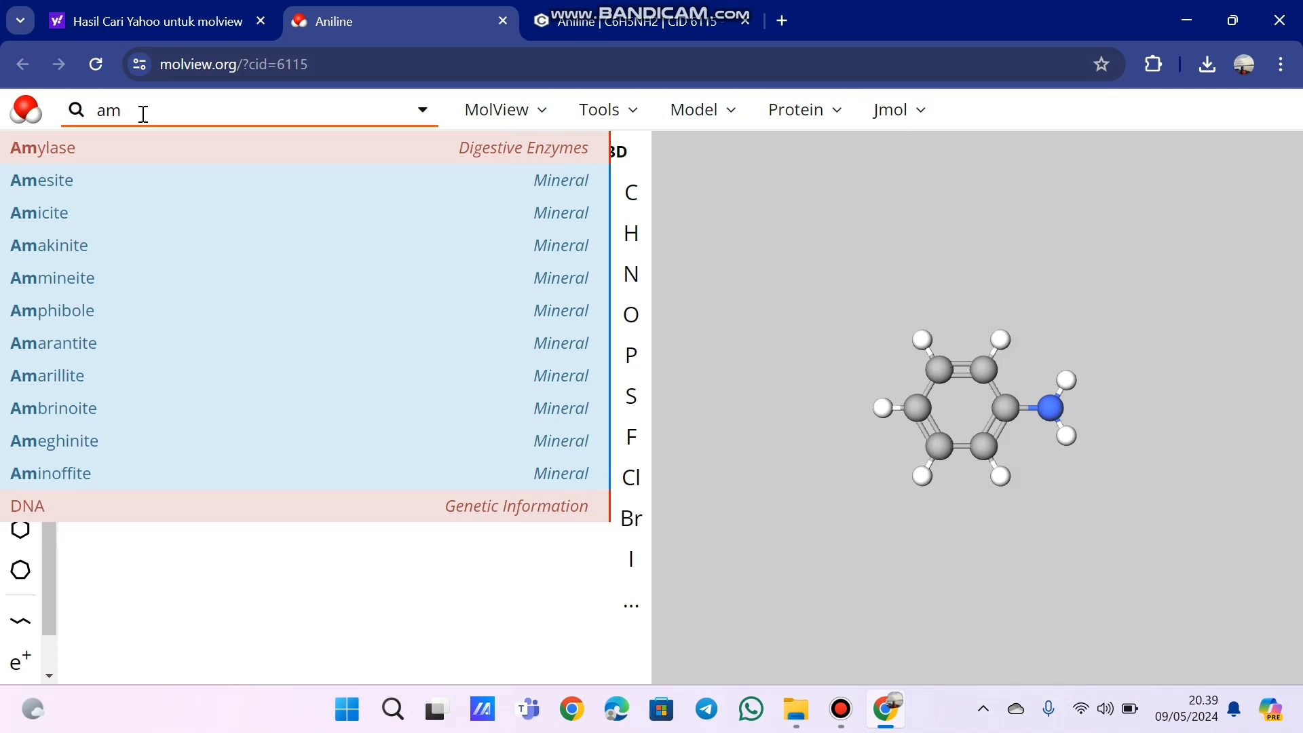
left_click(159, 153)
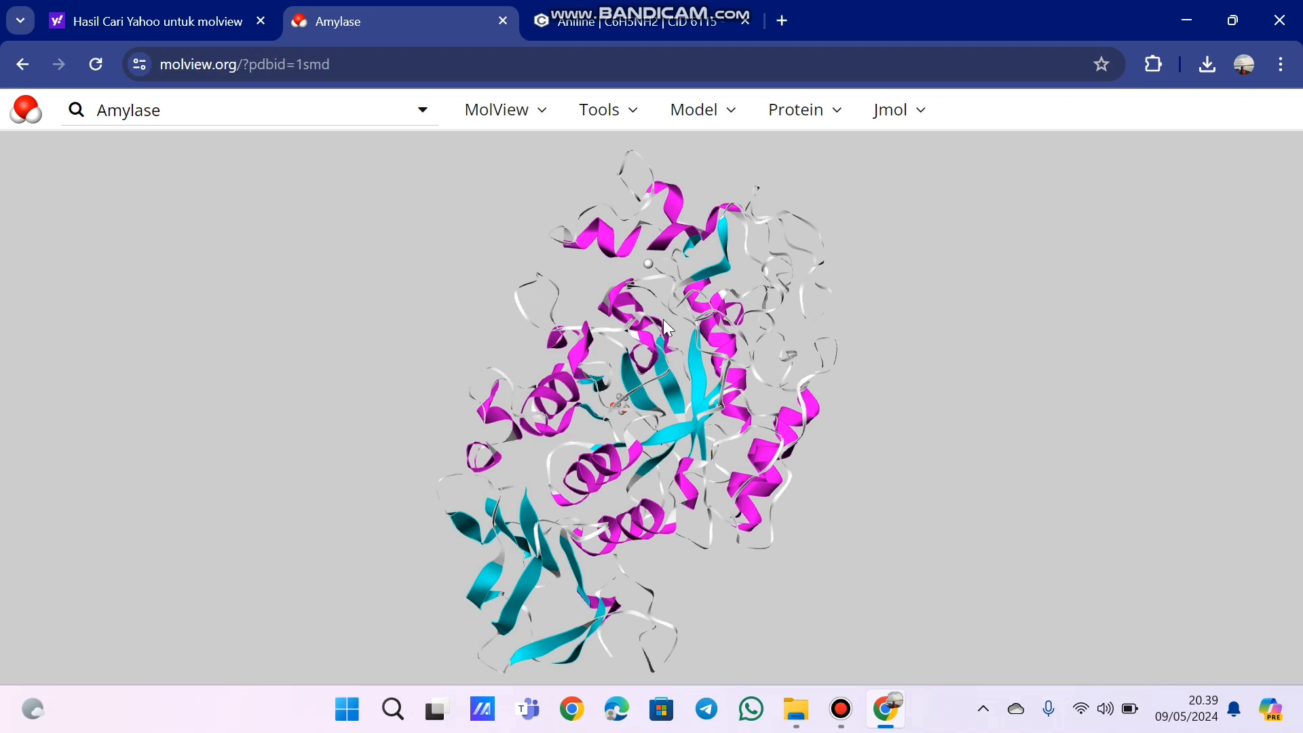
- Preview the amylase chain as Cylinder and plate, as B-factor tube and as C-alpha trace
left_click(836, 125)
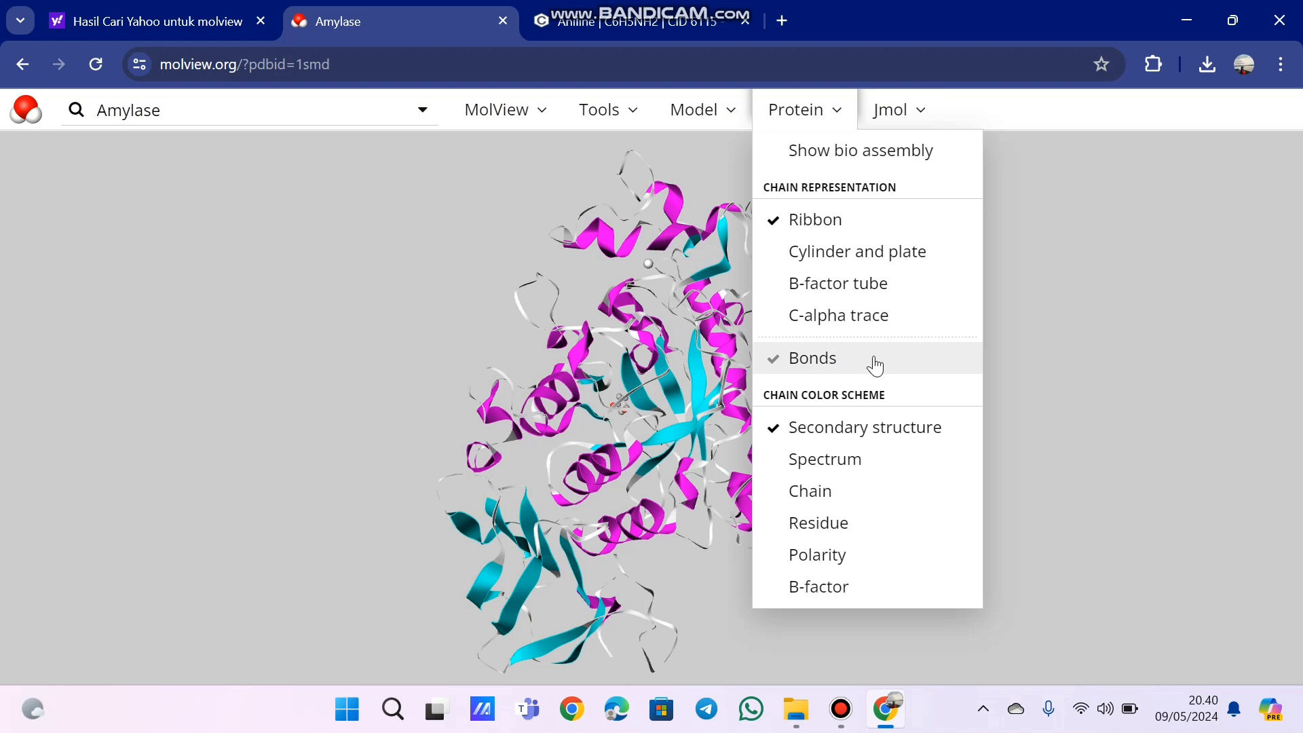
left_click(892, 260)
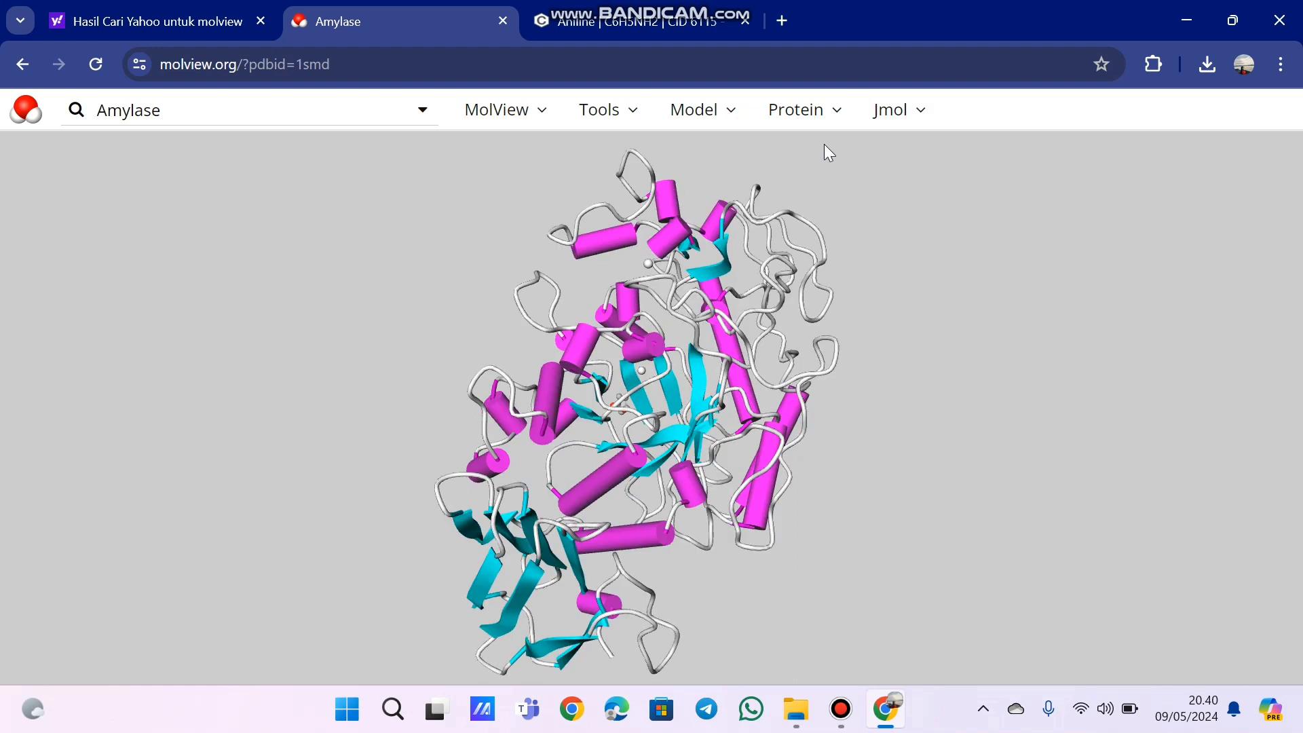
left_click(806, 109)
left_click(841, 285)
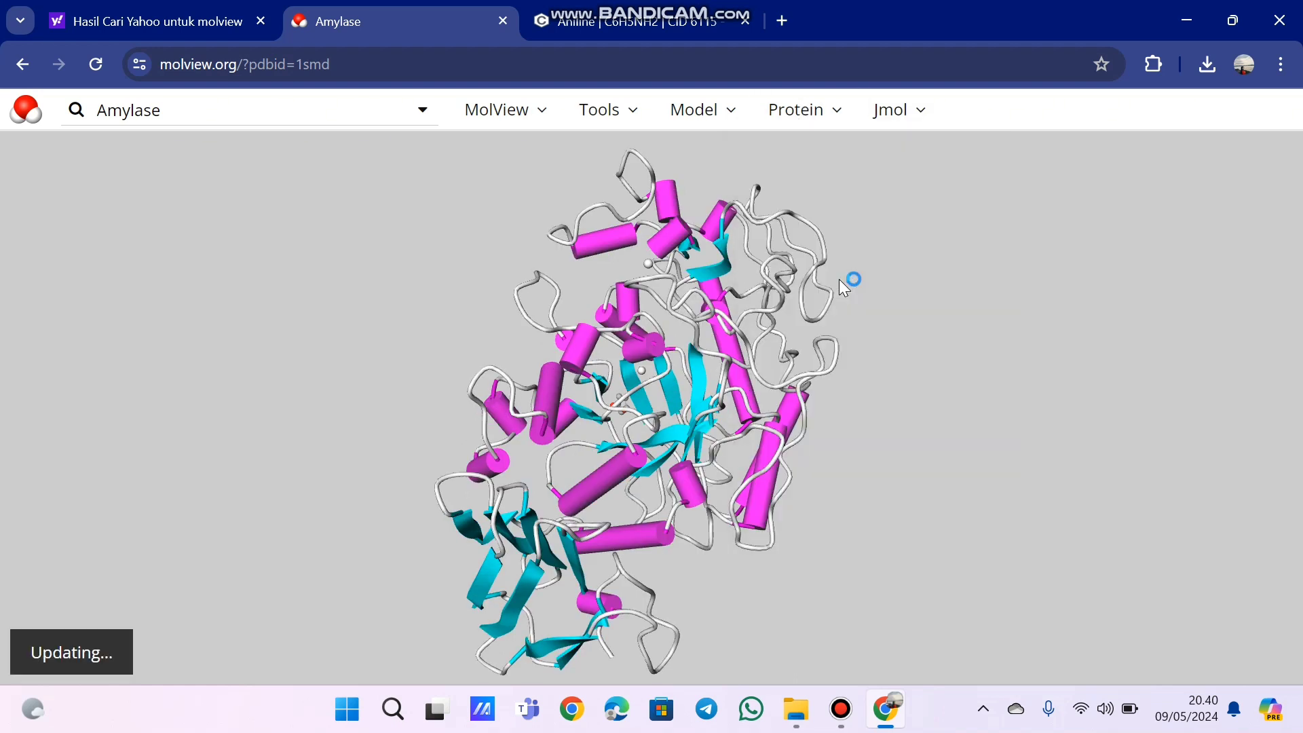
left_click(819, 128)
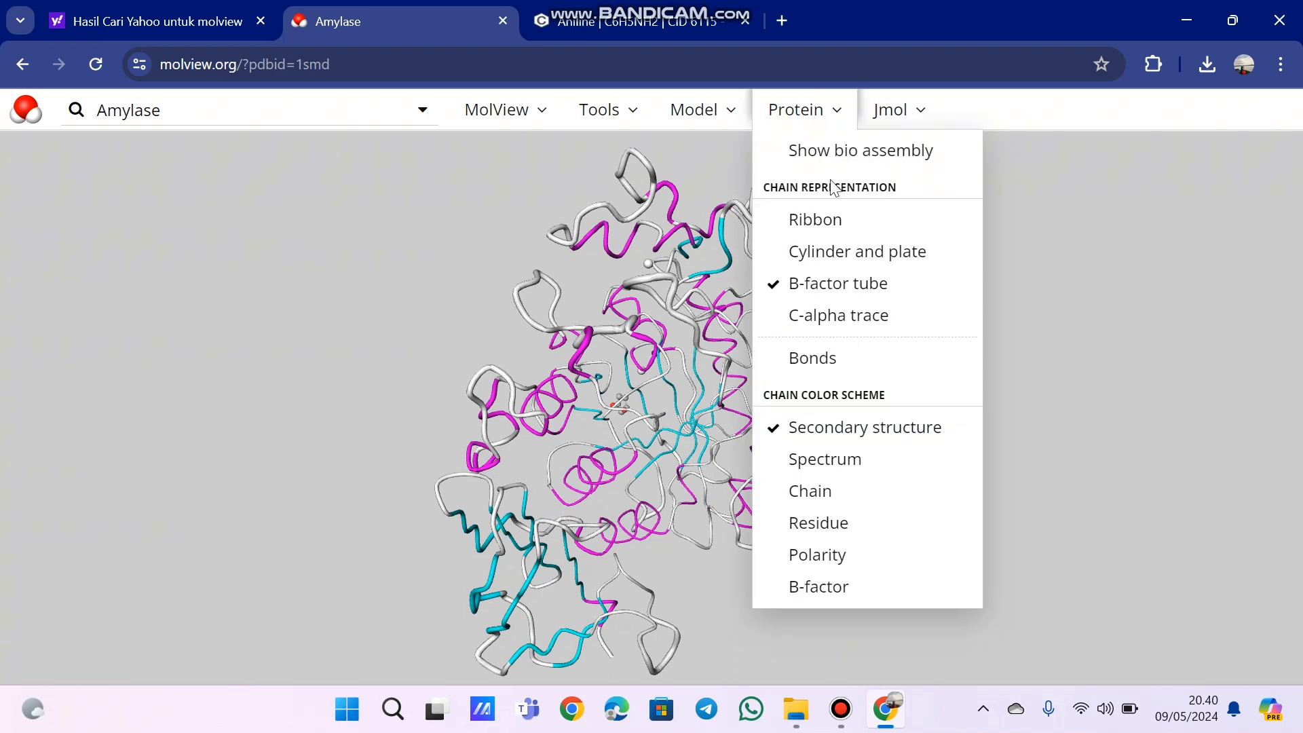
left_click(832, 319)
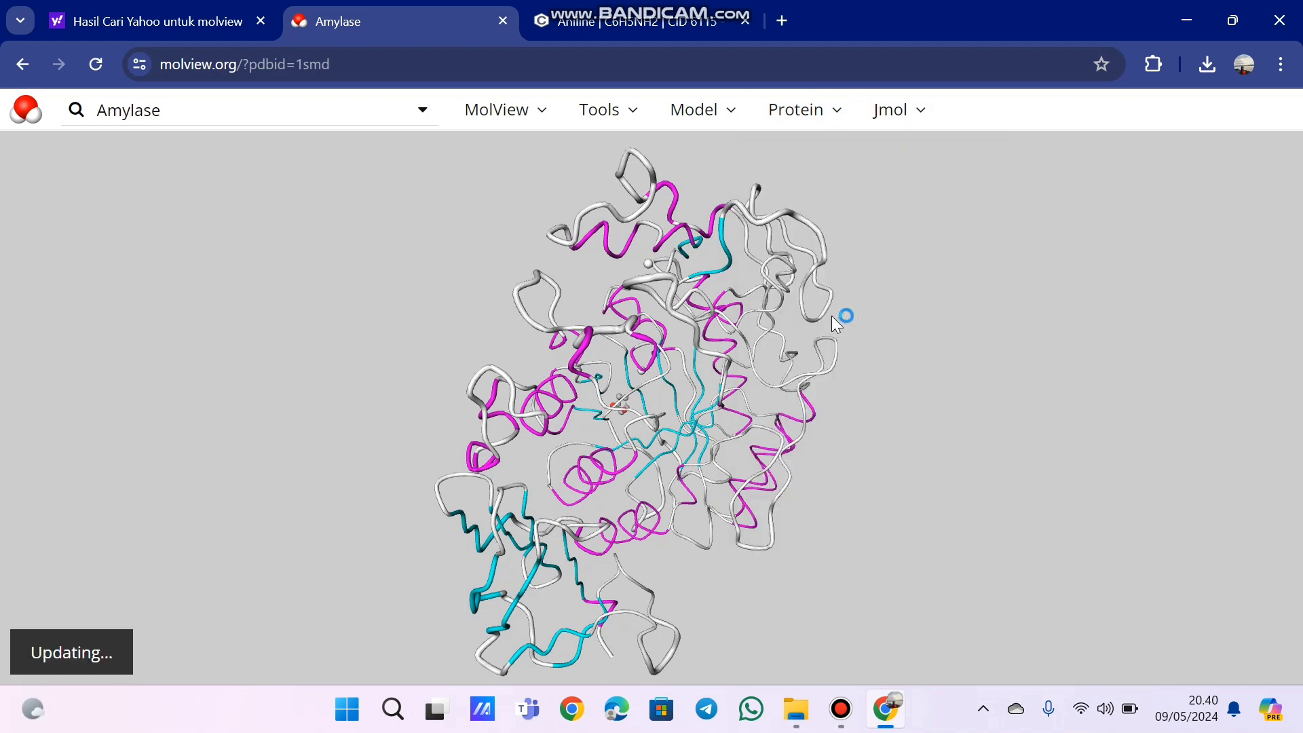
- Preview the amylase chain colors by Spectrum and by Residue, and restore the Secondary structure color scheme
left_click(841, 107)
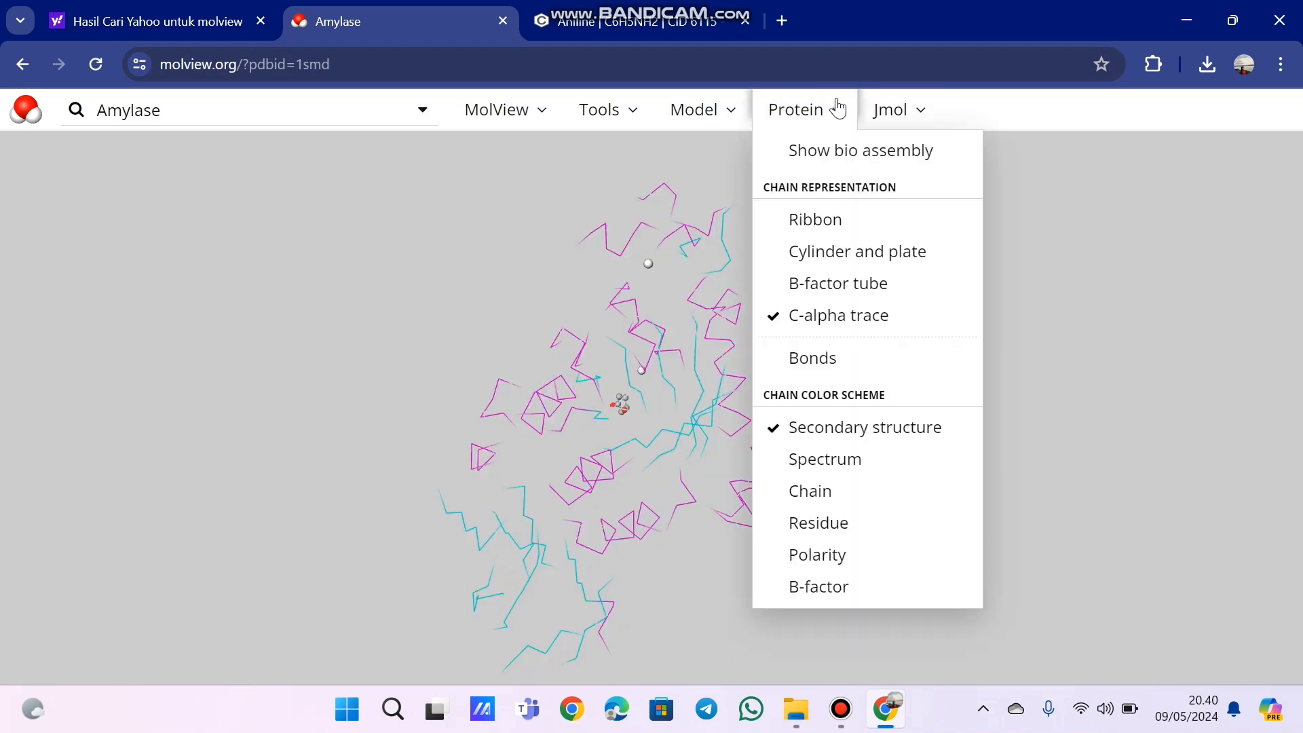
left_click(847, 467)
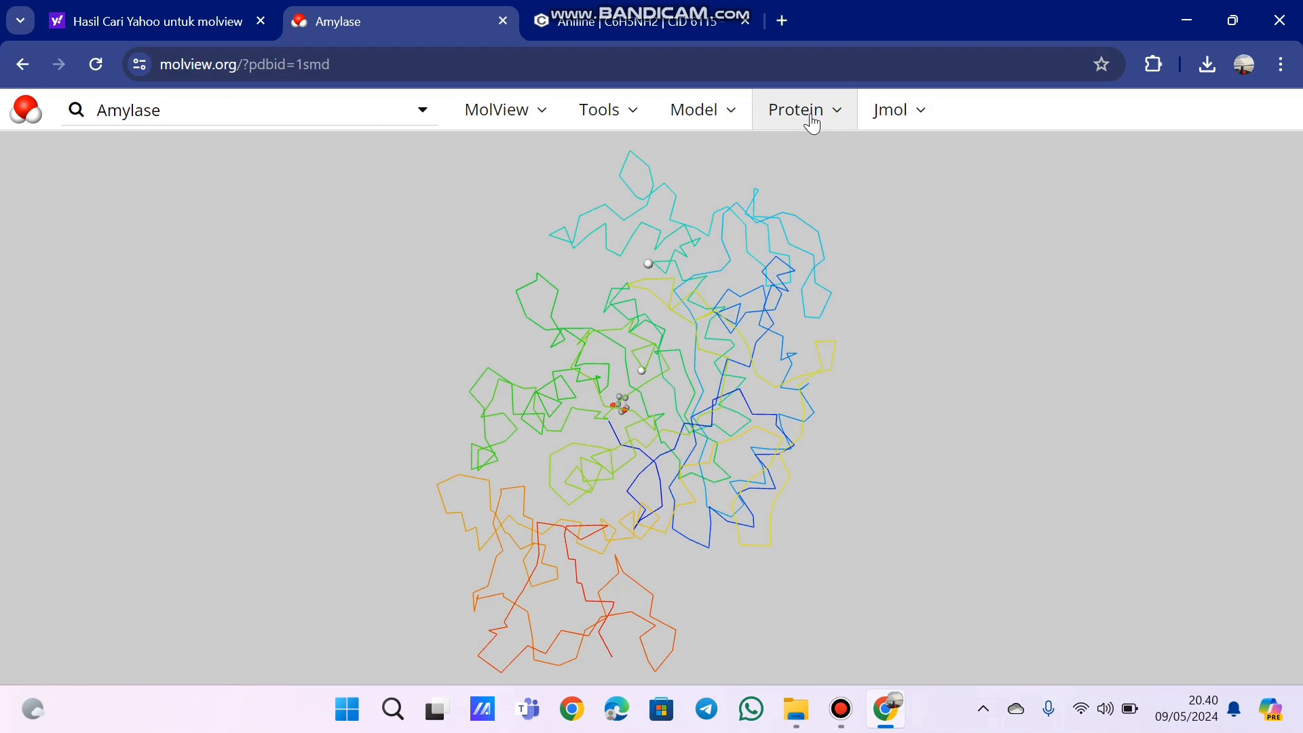
left_click(811, 121)
left_click(814, 521)
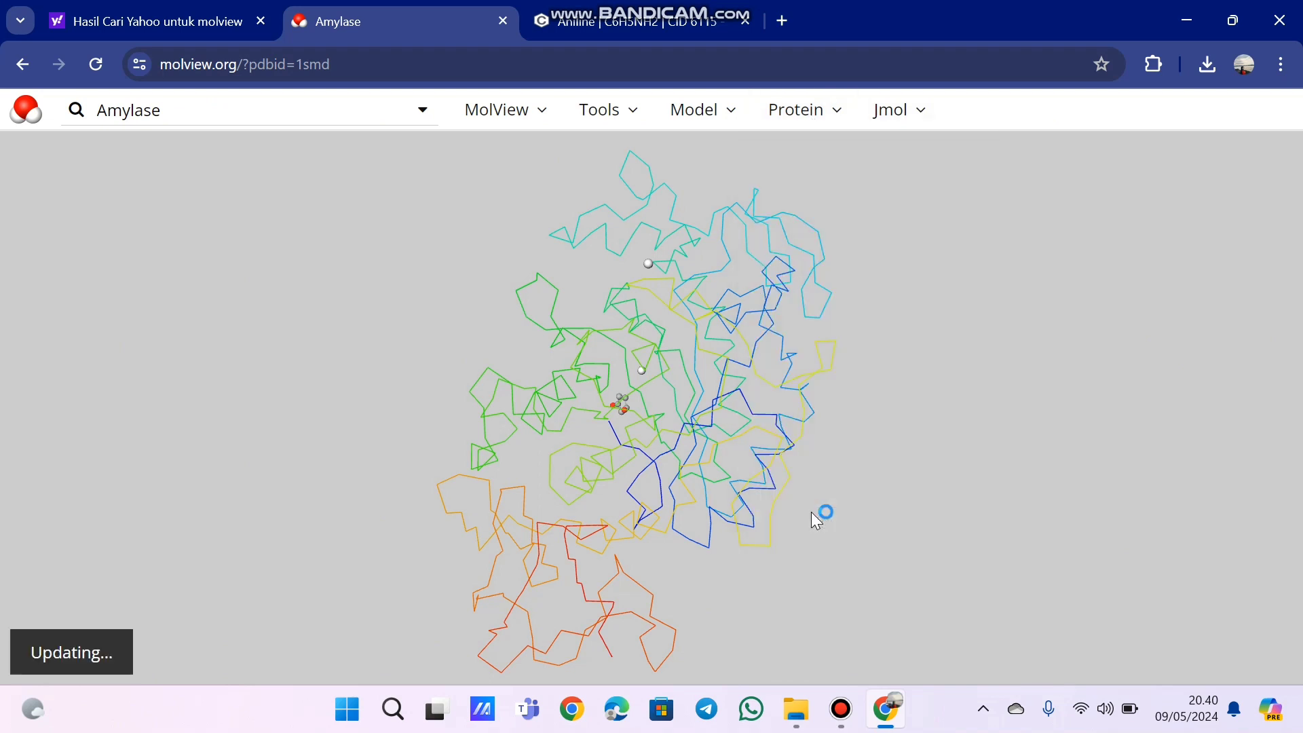
left_click(857, 110)
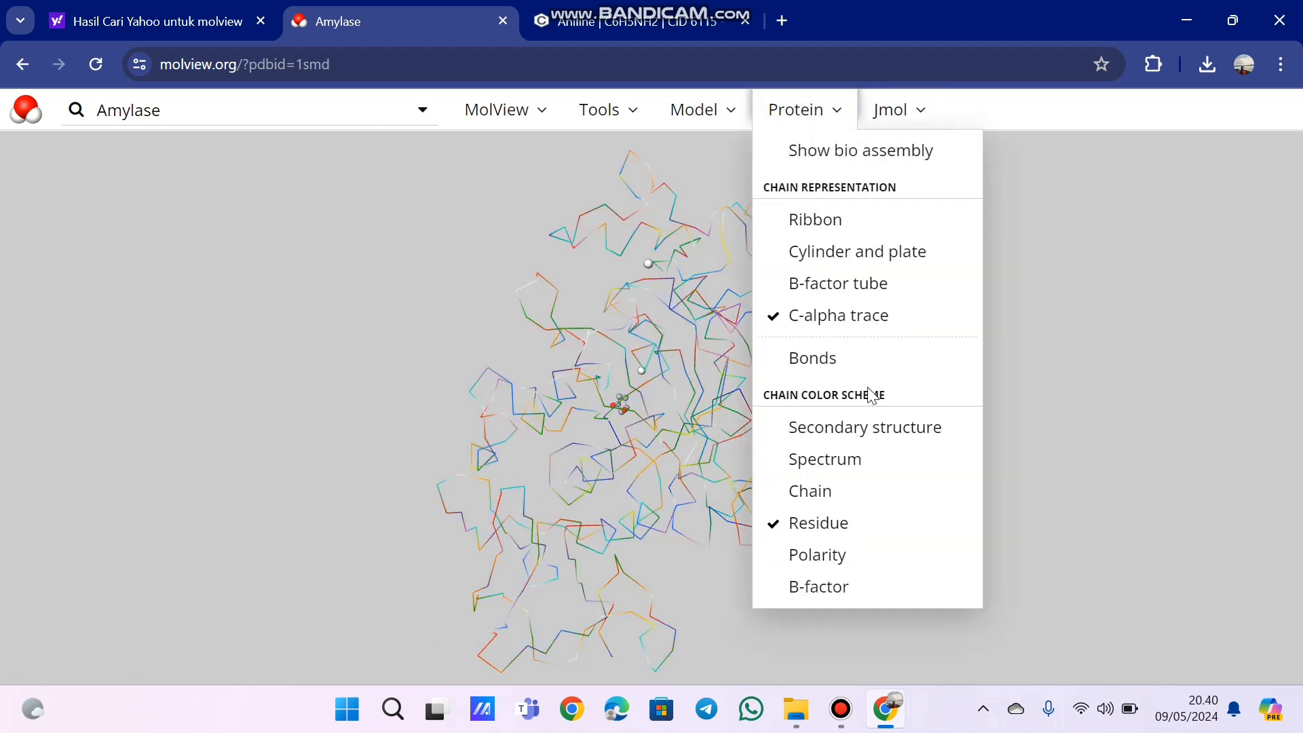
left_click(862, 438)
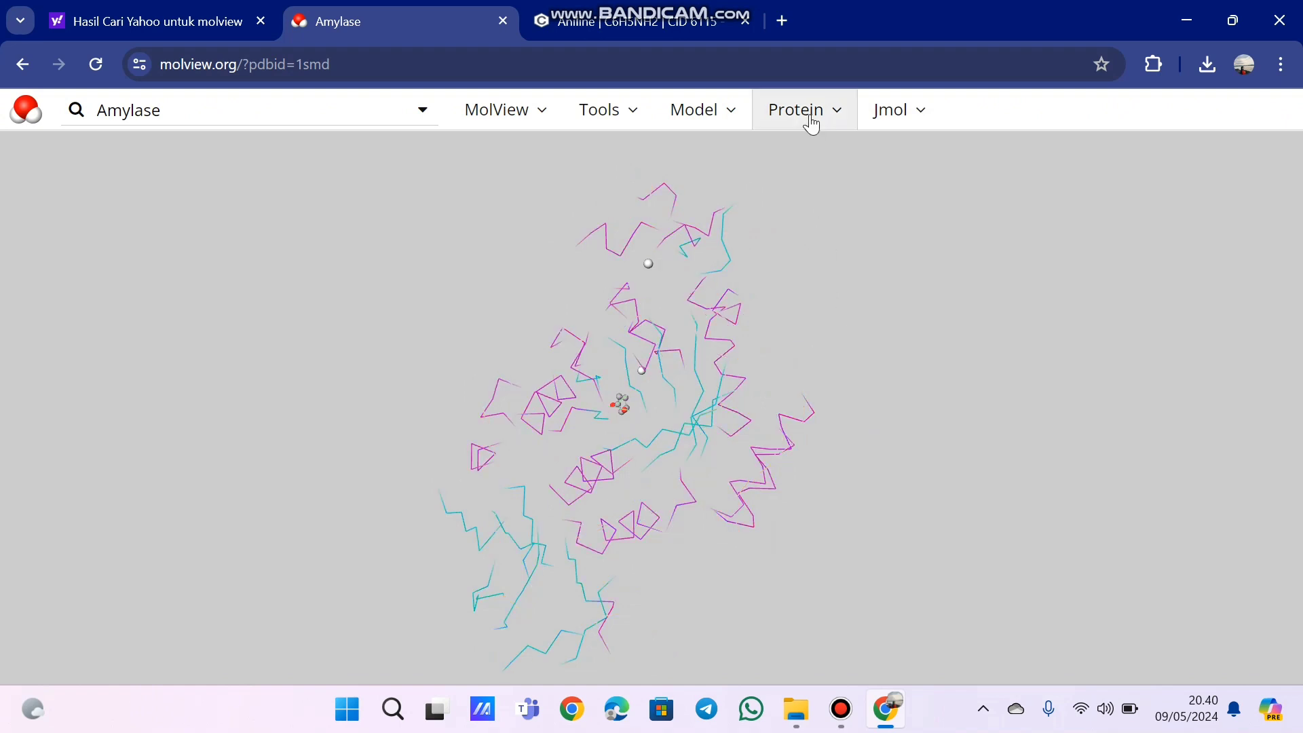
- Show the bio assembly of amylase and set its chain representation back to Ribbon
left_click(811, 116)
left_click(846, 156)
left_click(831, 121)
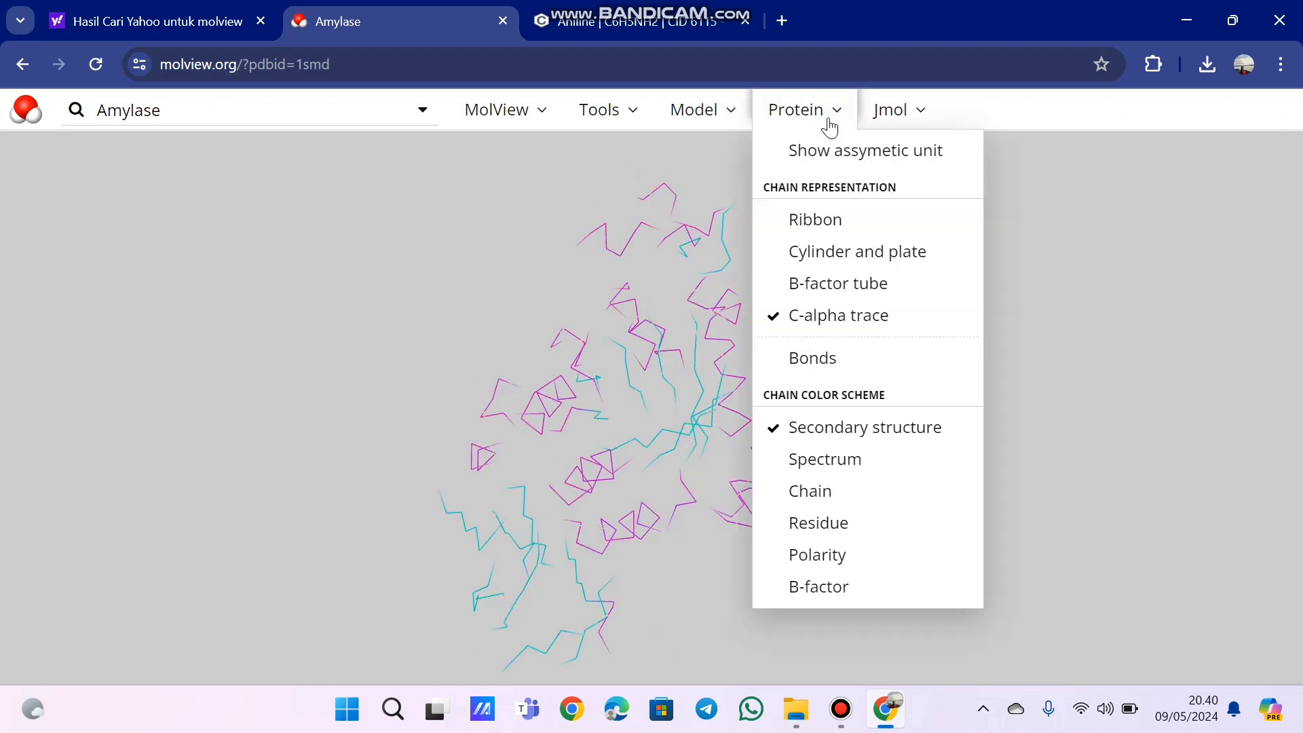
left_click(831, 231)
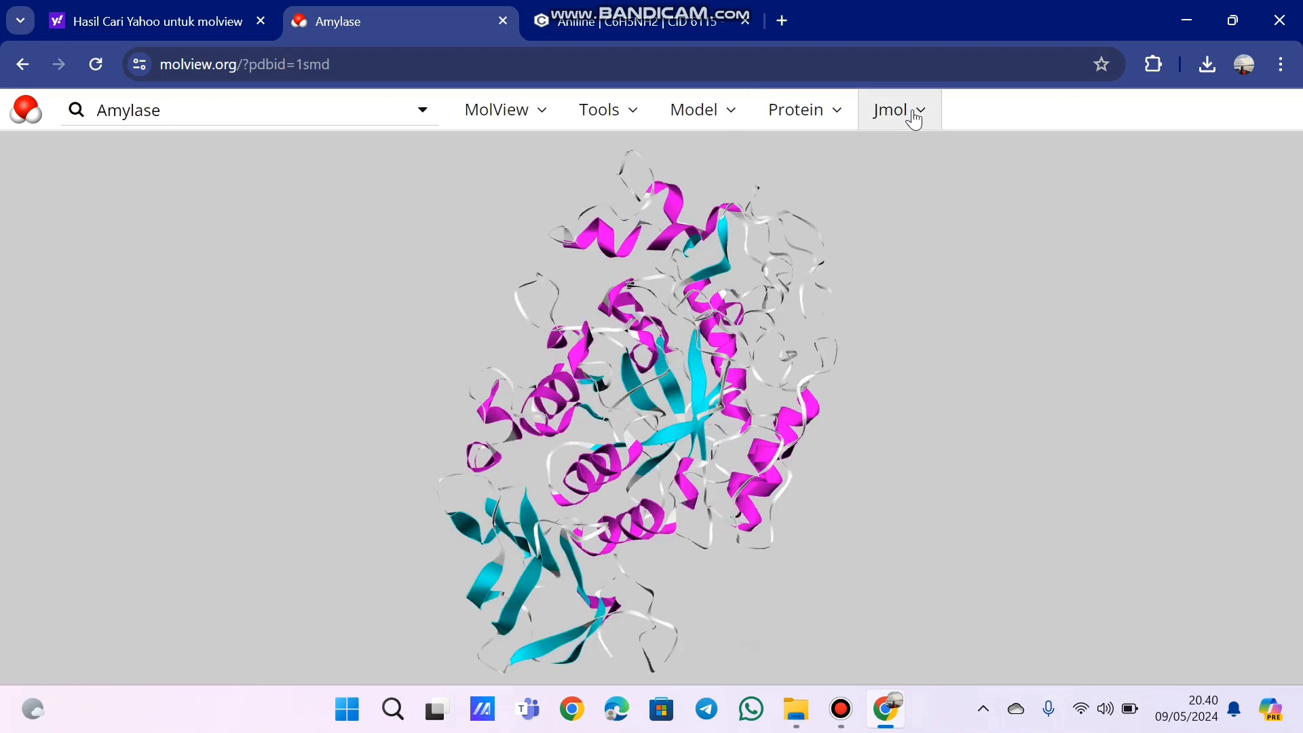
- Review the Jmol calculation and measurement options and minimize the browser window
left_click(913, 117)
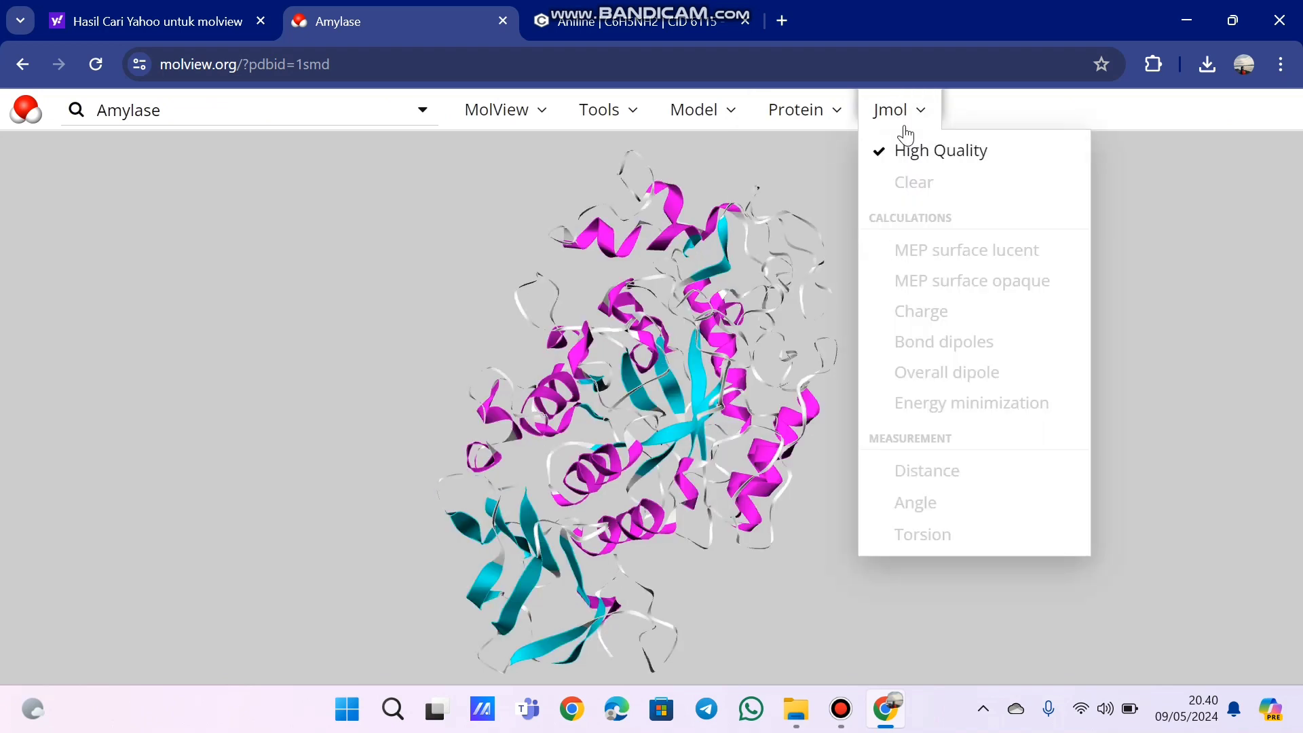
left_click(907, 116)
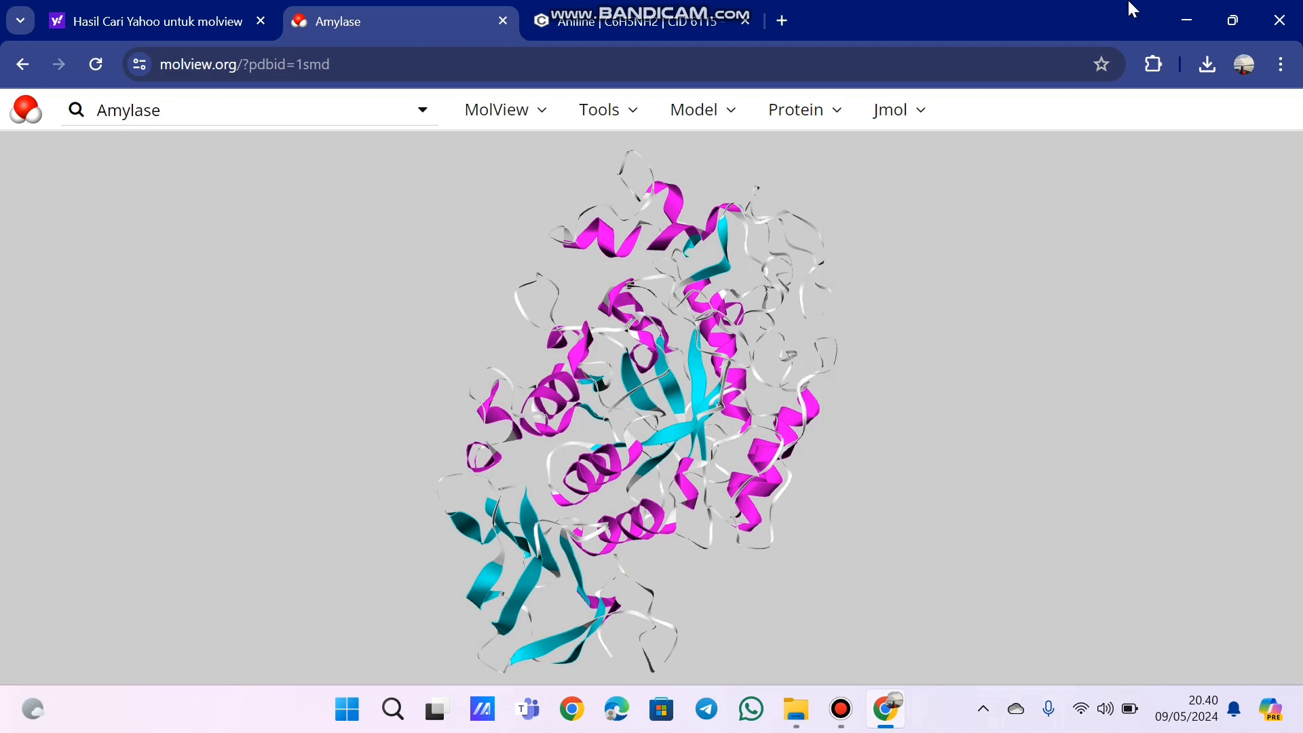
left_click(1172, 9)
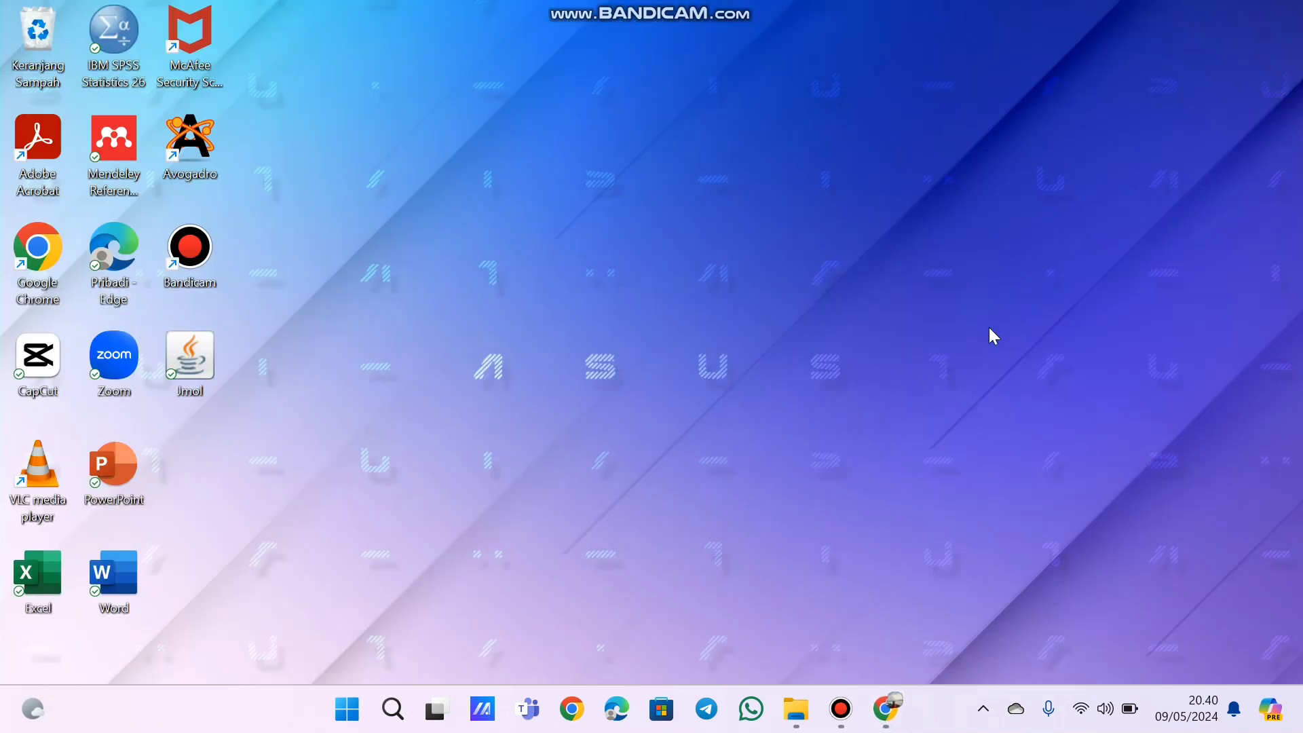